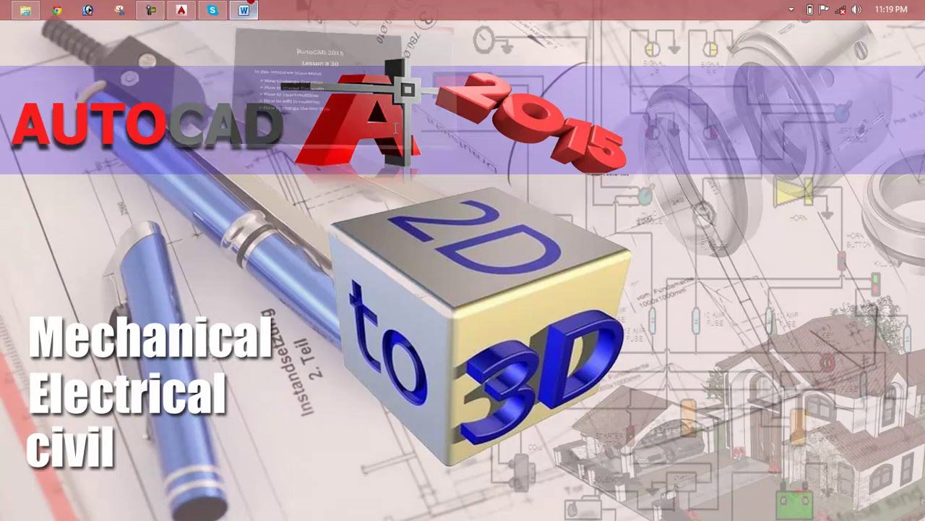
# - Bring the empty Drawing1 drawing forward from the lesson outline and cancel any pending command
pyautogui.click(243, 10)
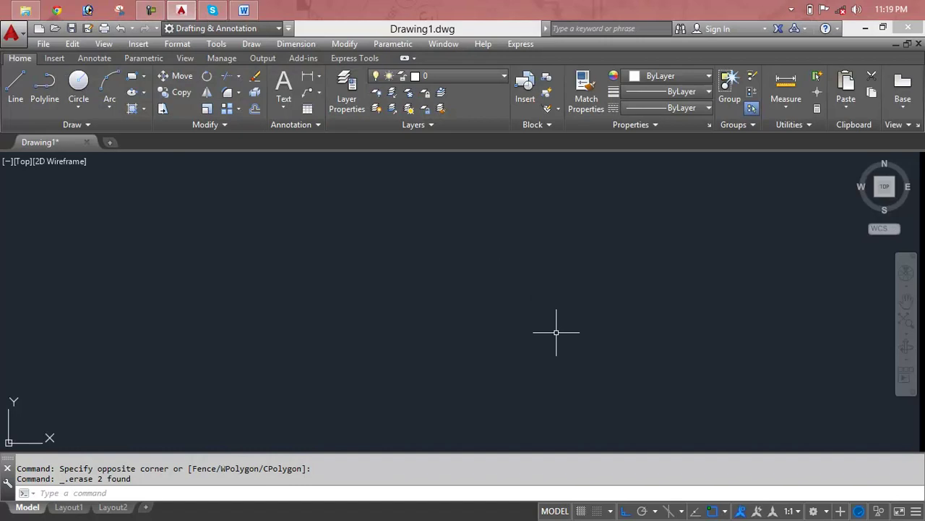
pyautogui.press('Escape')
pyautogui.press('Escape')
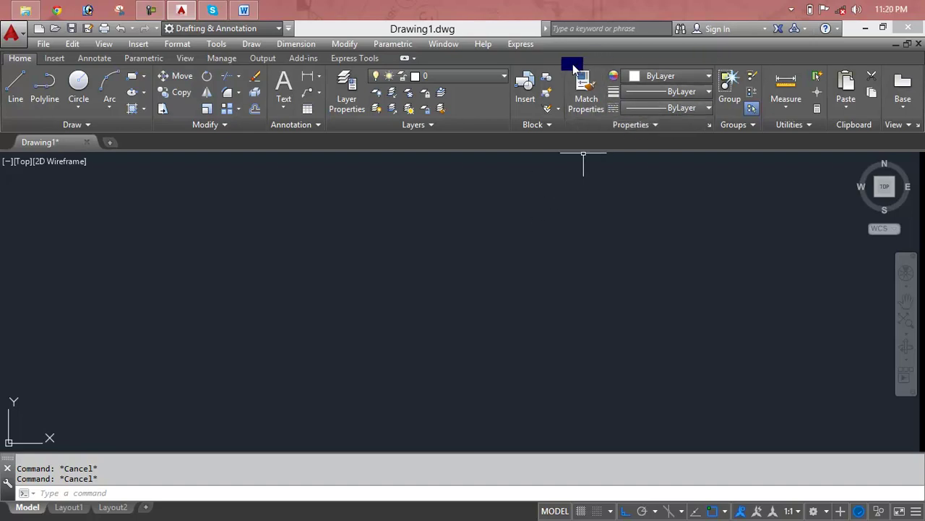
# - Browse the Format menu and the extra object property settings such as transparency
pyautogui.click(170, 48)
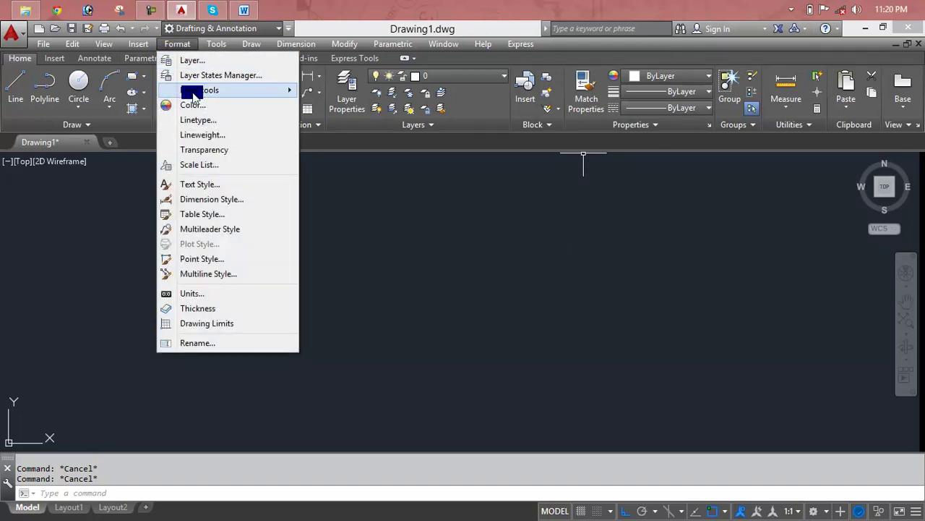
pyautogui.moveTo(216, 45)
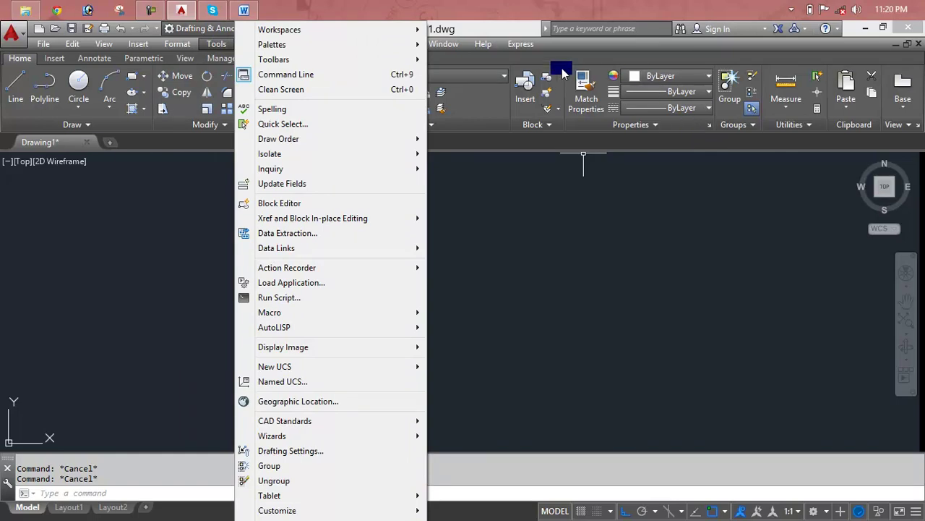
pyautogui.click(587, 130)
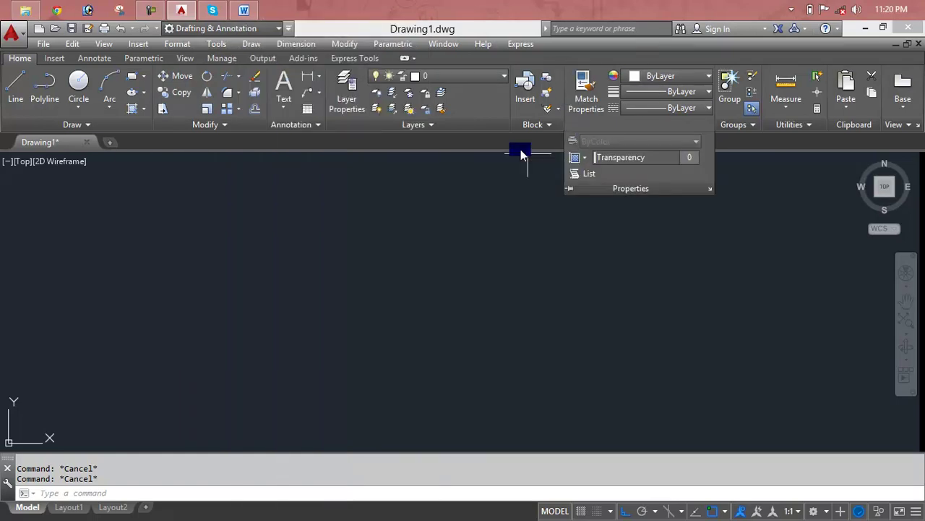
pyautogui.click(625, 128)
pyautogui.click(511, 150)
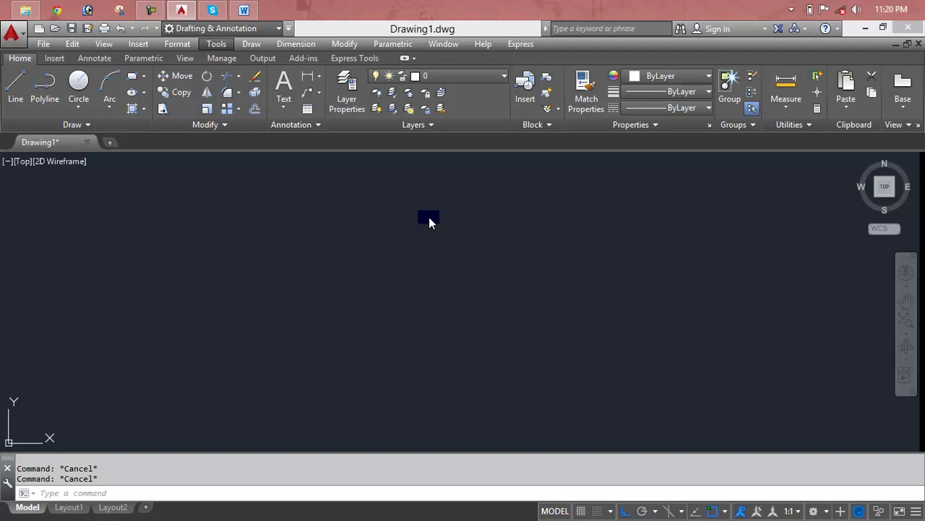
# - Cancel the stray selection and line commands, then bring up Drawing Units with UN
pyautogui.click(430, 218)
pyautogui.press('Escape')
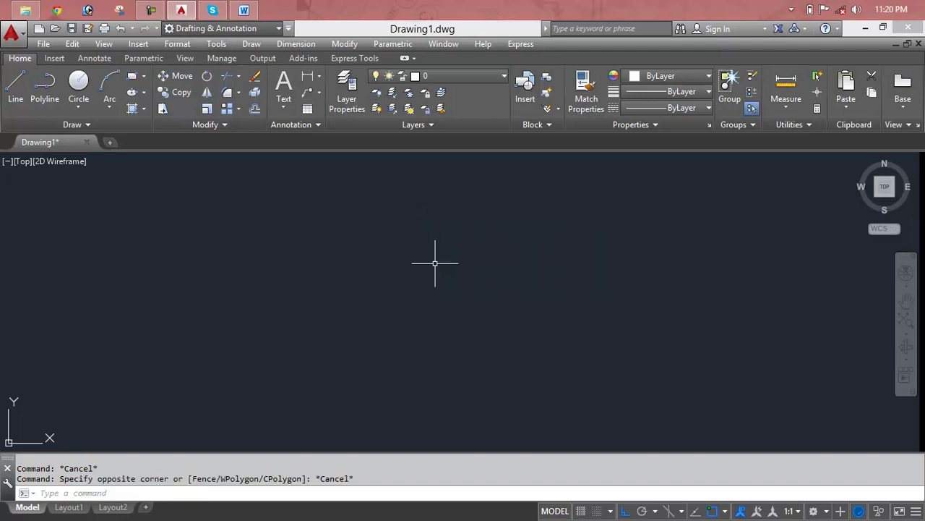
pyautogui.press('Escape')
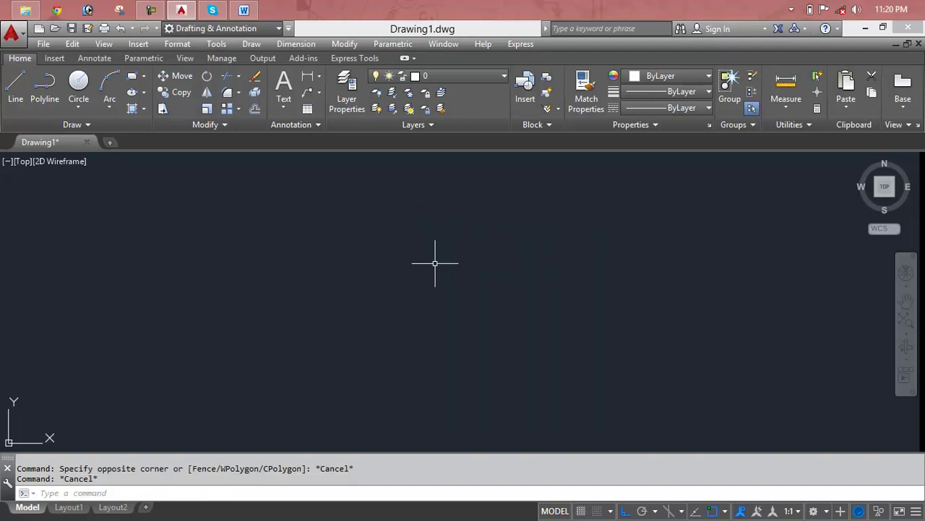
pyautogui.write('l')
pyautogui.press('Escape')
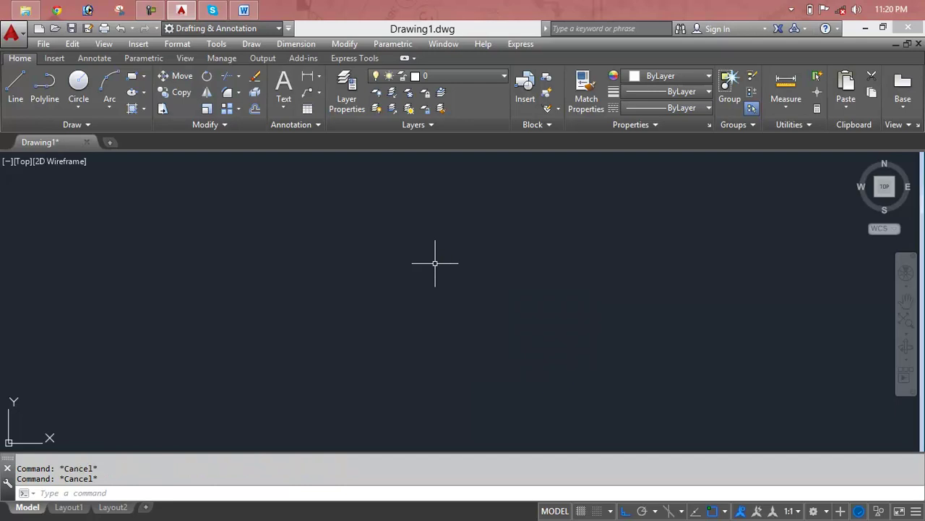
pyautogui.write('un')
pyautogui.press('Return')
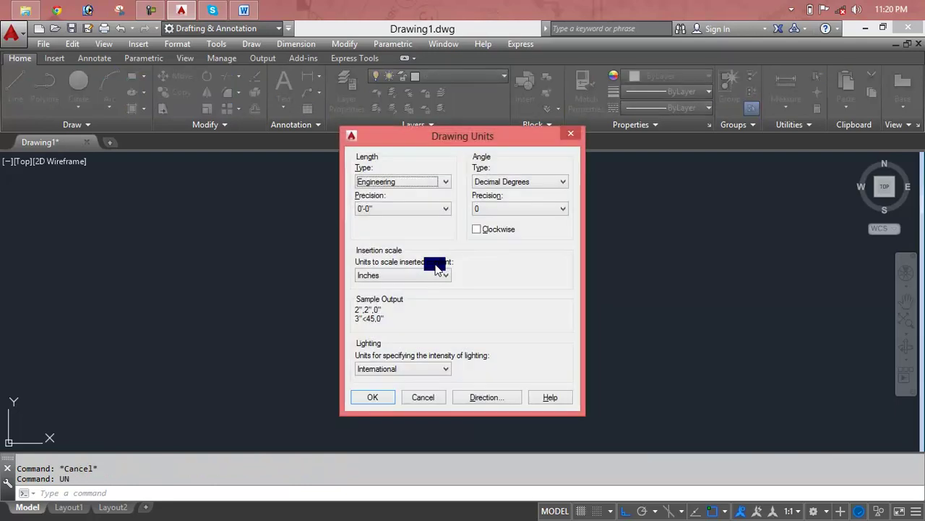
# - Accept the Drawing Units settings and draw a 10-foot horizontal line
pyautogui.click(387, 401)
pyautogui.press('Escape')
pyautogui.press('Escape')
pyautogui.write('l')
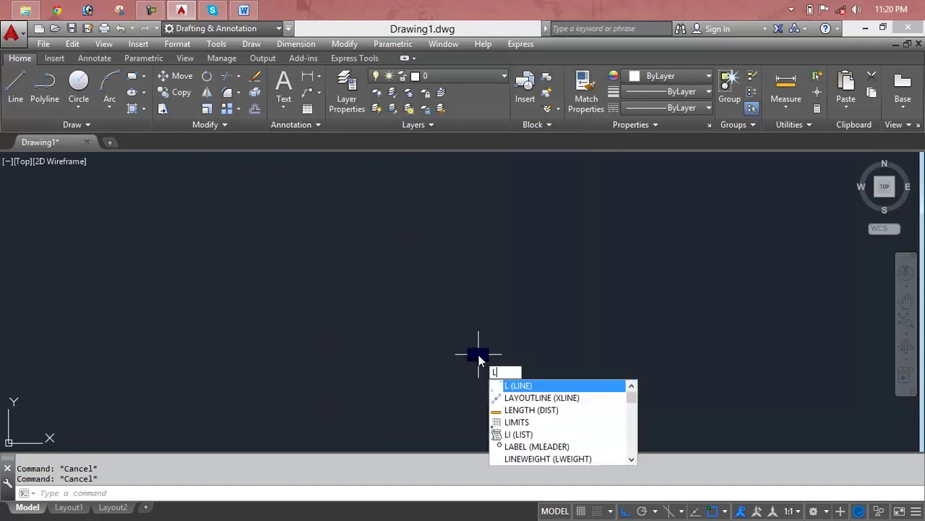
pyautogui.press('Return')
pyautogui.click(194, 240)
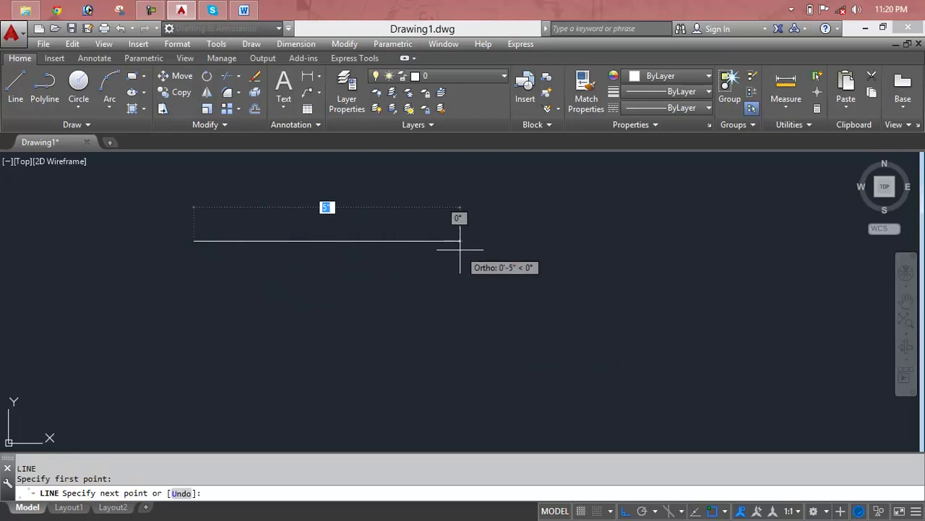
pyautogui.write('10')
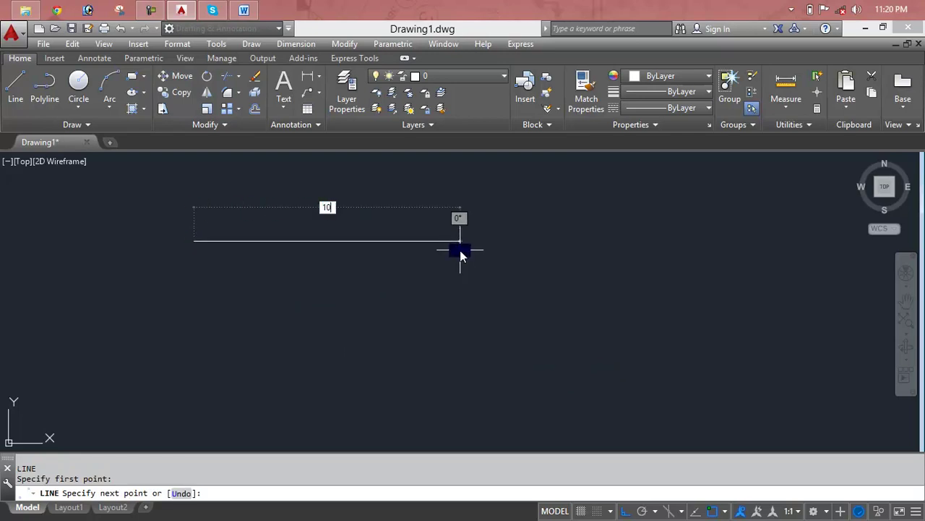
pyautogui.press('Return')
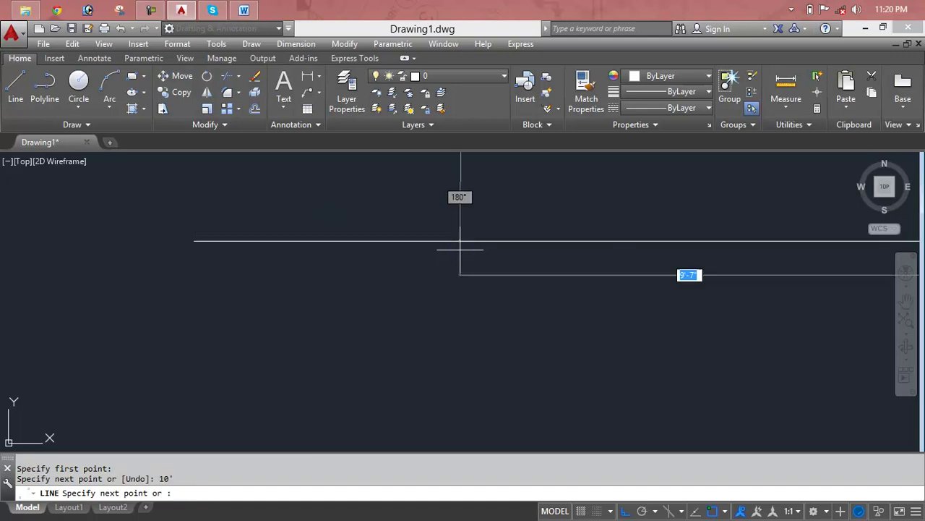
pyautogui.press('Escape')
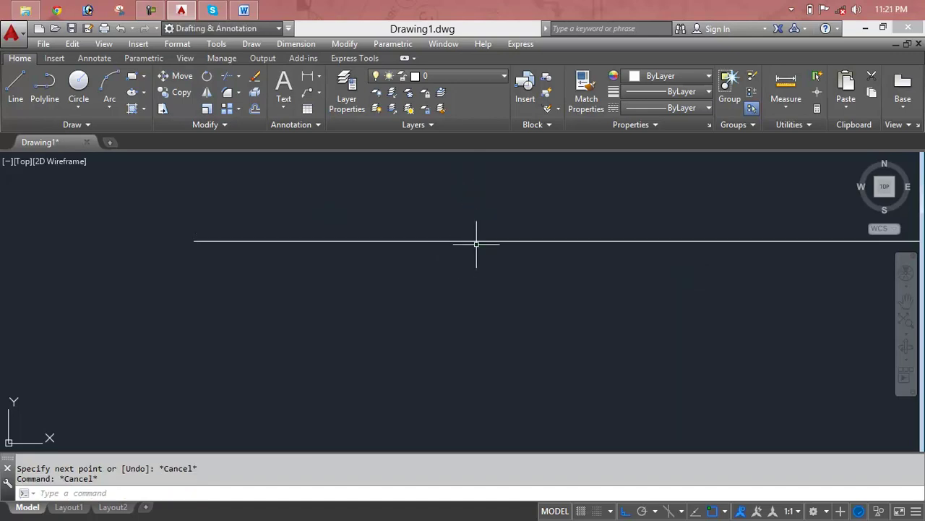
# - Zoom All to fit the whole drawing in view
pyautogui.write('z')
pyautogui.press('Return')
pyautogui.write('a')
pyautogui.press('Return')
# - Uncheck Display at UCS origin point in the UCS settings and pan the line lower in view
pyautogui.scroll(-2, 476, 244)
pyautogui.moveTo(485, 248)
pyautogui.mouseDown(button='middle')
pyautogui.moveTo(373, 257)
pyautogui.moveTo(471, 255)
pyautogui.mouseUp(button='middle')
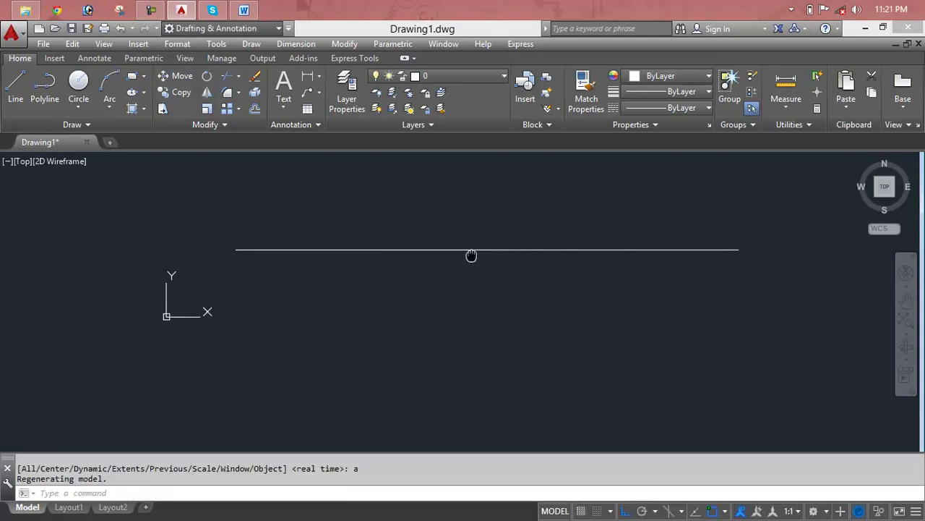
pyautogui.write('uc')
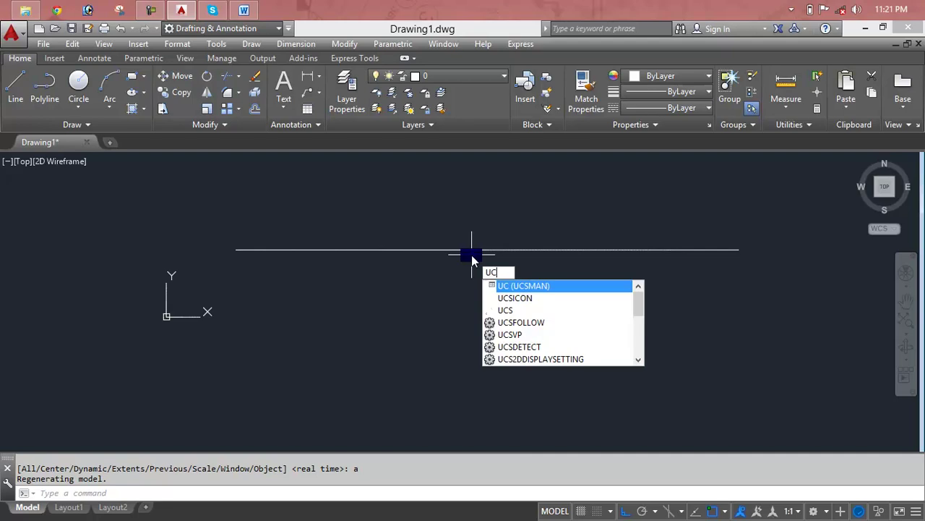
pyautogui.press('Return')
pyautogui.click(365, 241)
pyautogui.click(433, 373)
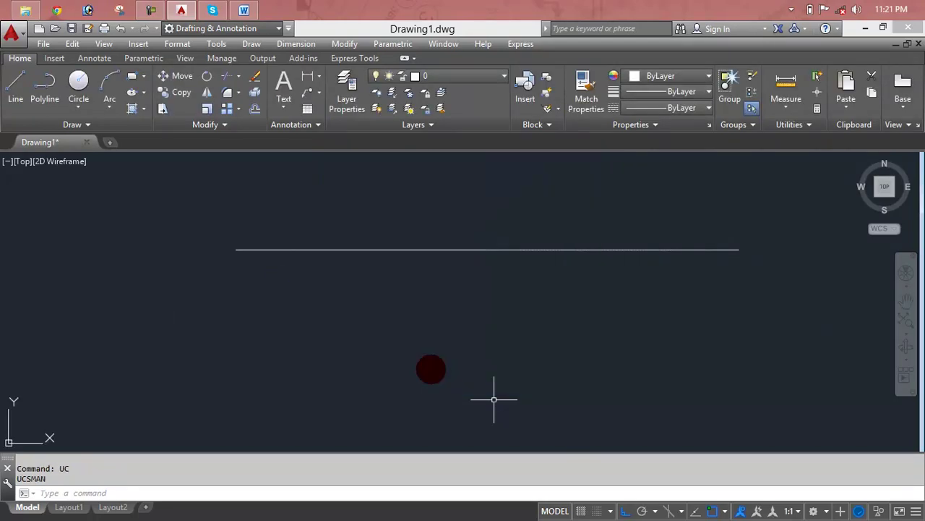
pyautogui.moveTo(457, 290); pyautogui.dragTo(444, 314, button='middle')
pyautogui.press('Escape')
pyautogui.press('Escape')
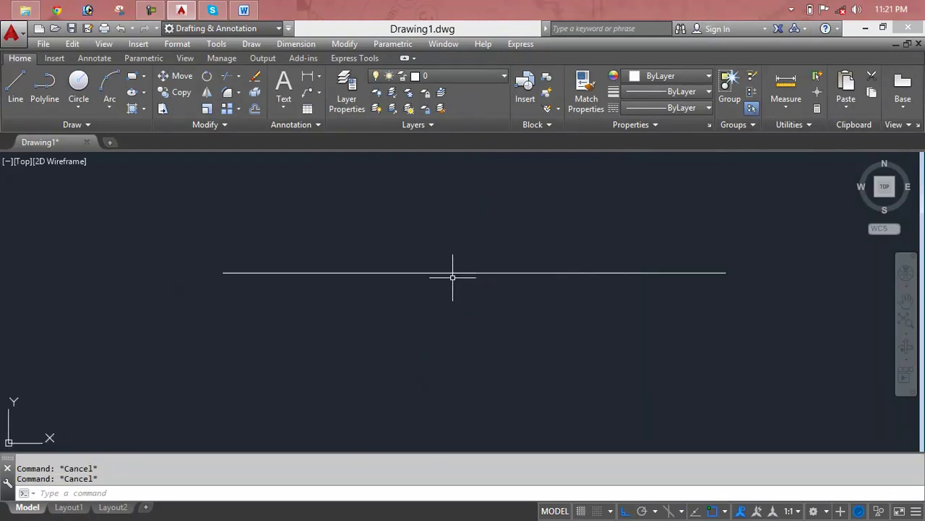
pyautogui.moveTo(453, 273)
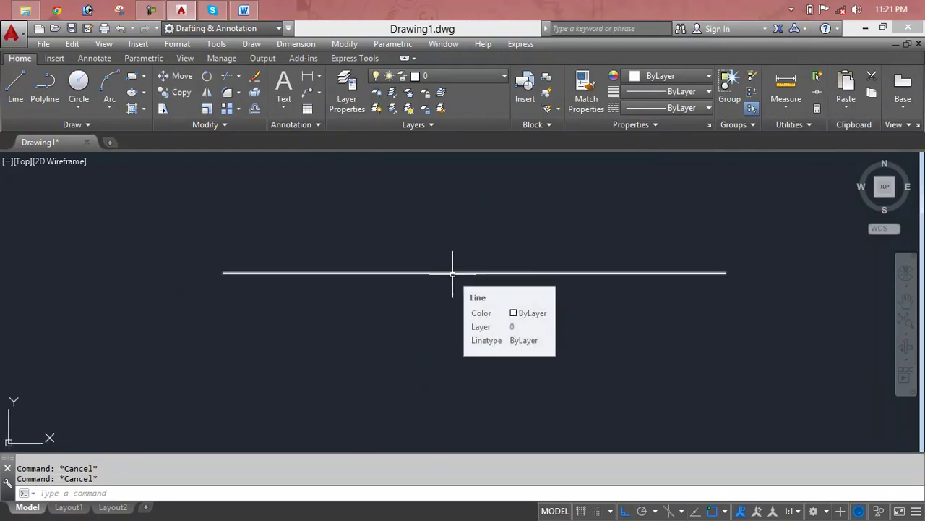
pyautogui.moveTo(492, 198); pyautogui.dragTo(482, 313, button='middle')
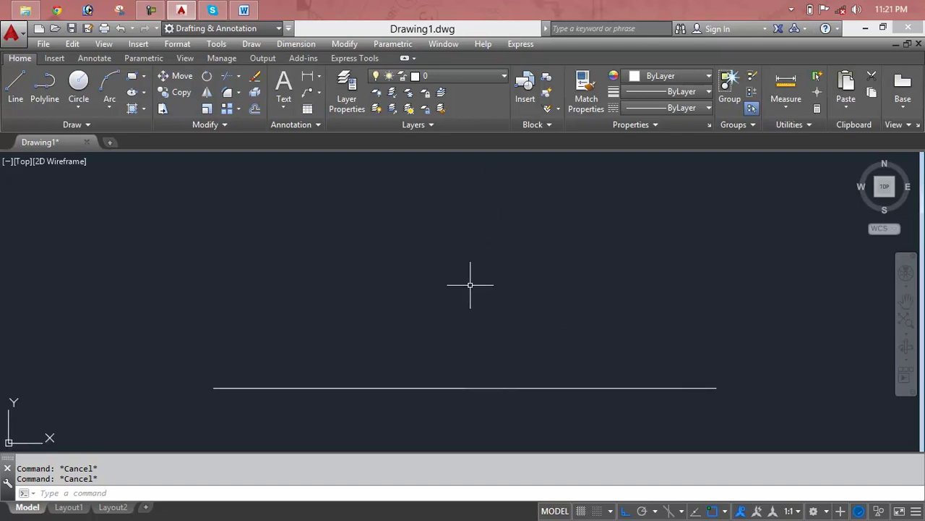
# - Bring up the Select Color dialog with COL and try swatches on the Color Books and True Color tabs
pyautogui.write('col')
pyautogui.press('Return')
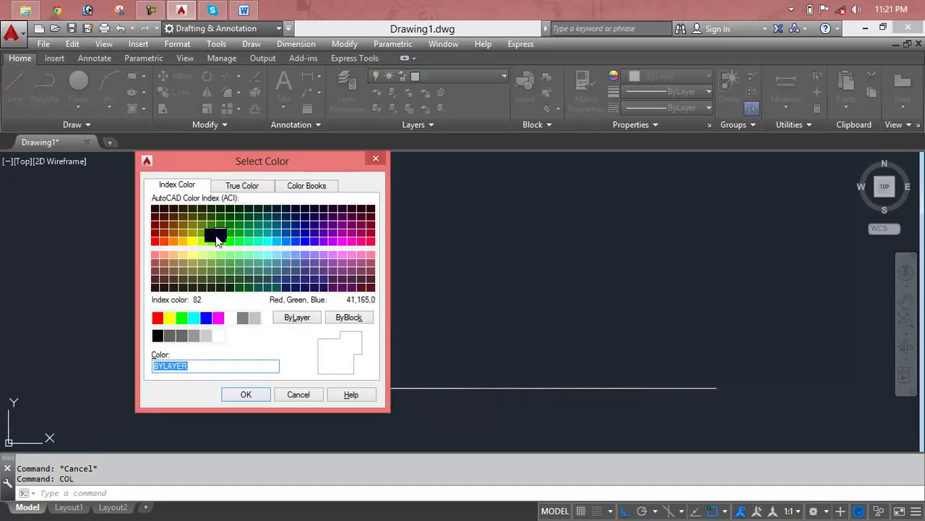
pyautogui.click(239, 187)
pyautogui.click(290, 190)
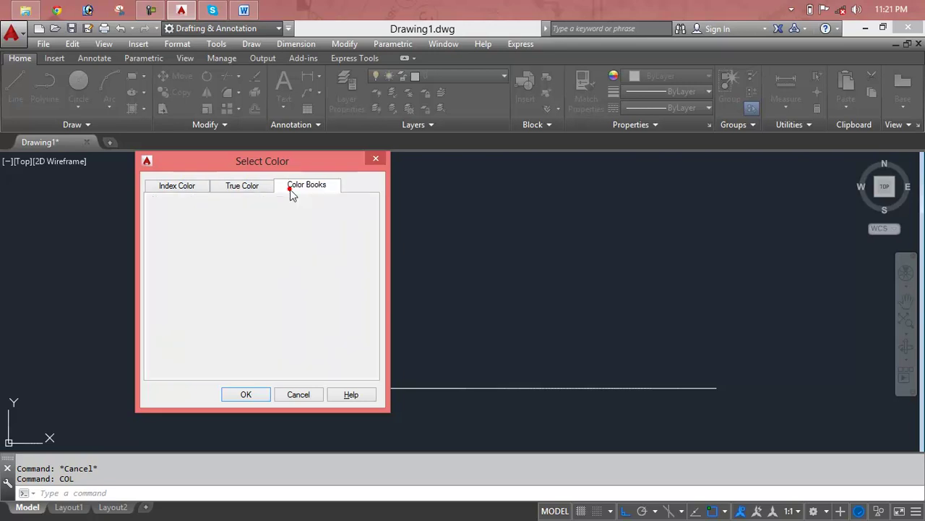
pyautogui.click(214, 264)
pyautogui.click(230, 280)
pyautogui.click(249, 313)
pyautogui.click(239, 185)
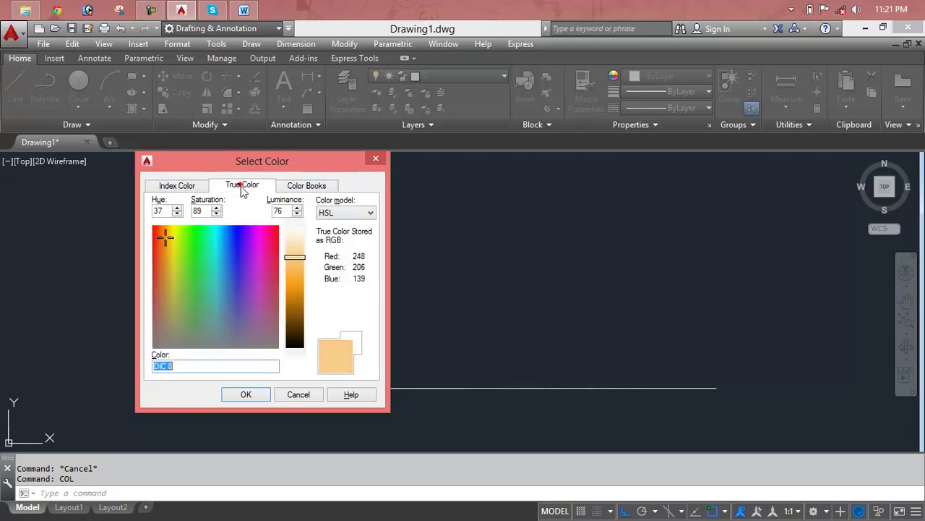
pyautogui.click(228, 246)
pyautogui.click(247, 268)
pyautogui.click(250, 308)
pyautogui.click(183, 314)
pyautogui.click(156, 232)
# - Choose red index colour 10 on the Index Color tab and confirm it
pyautogui.click(180, 184)
pyautogui.click(183, 233)
pyautogui.click(164, 240)
pyautogui.click(155, 232)
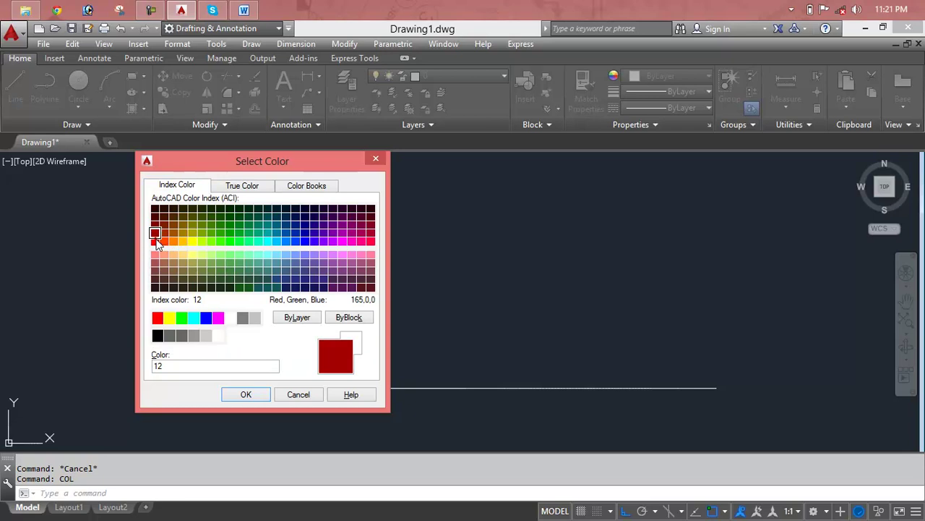
pyautogui.click(154, 241)
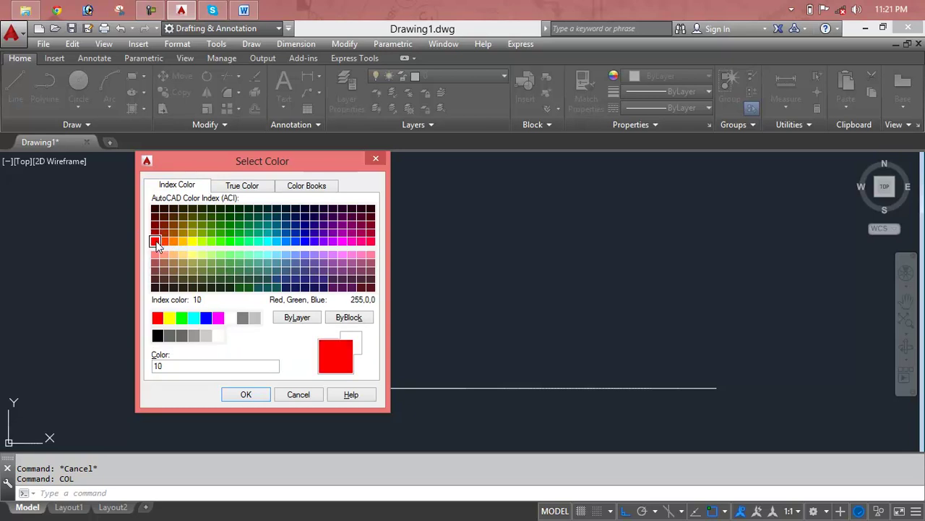
pyautogui.click(249, 397)
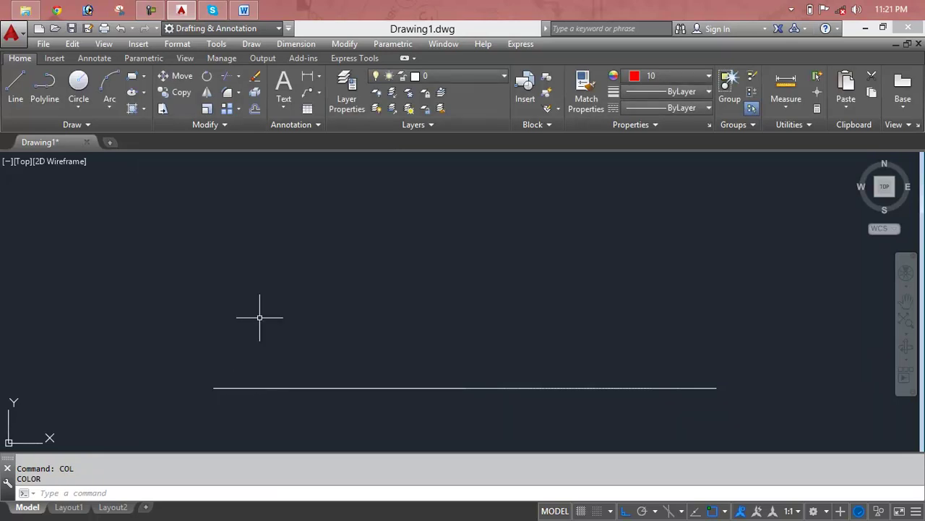
# - Dismiss a stray selection window and draw a long red horizontal line
pyautogui.click(261, 314)
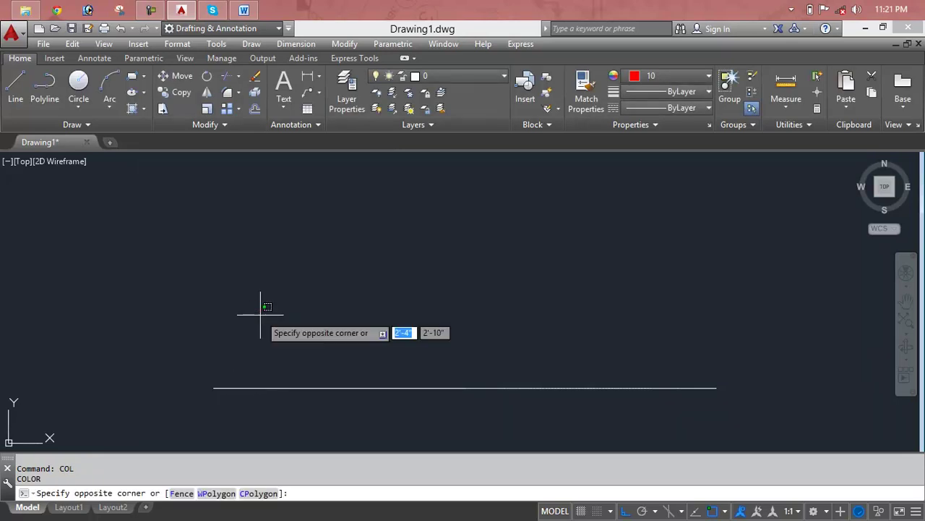
pyautogui.press('Return')
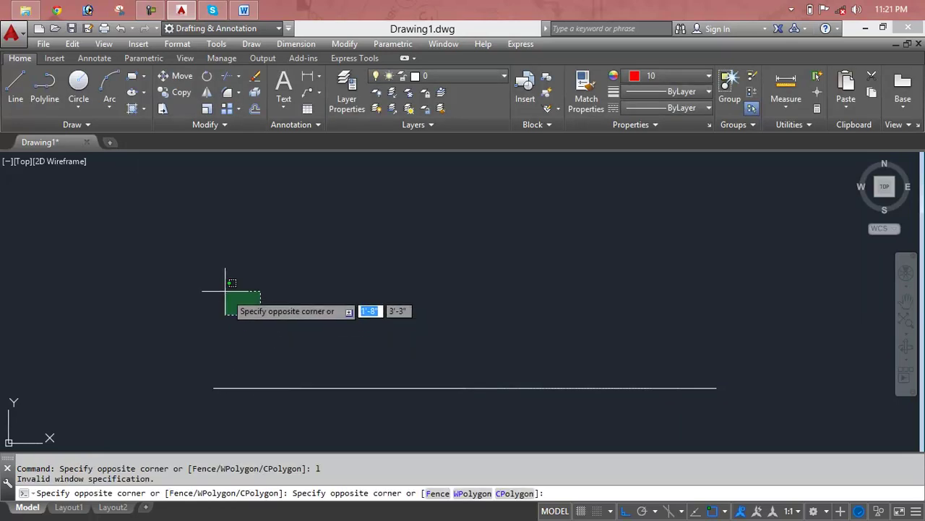
pyautogui.click(212, 260)
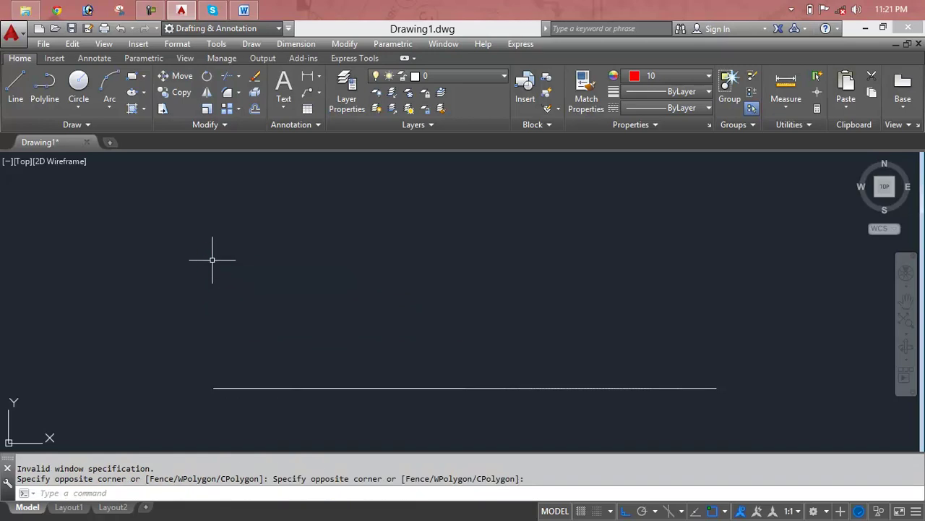
pyautogui.write('l')
pyautogui.press('Return')
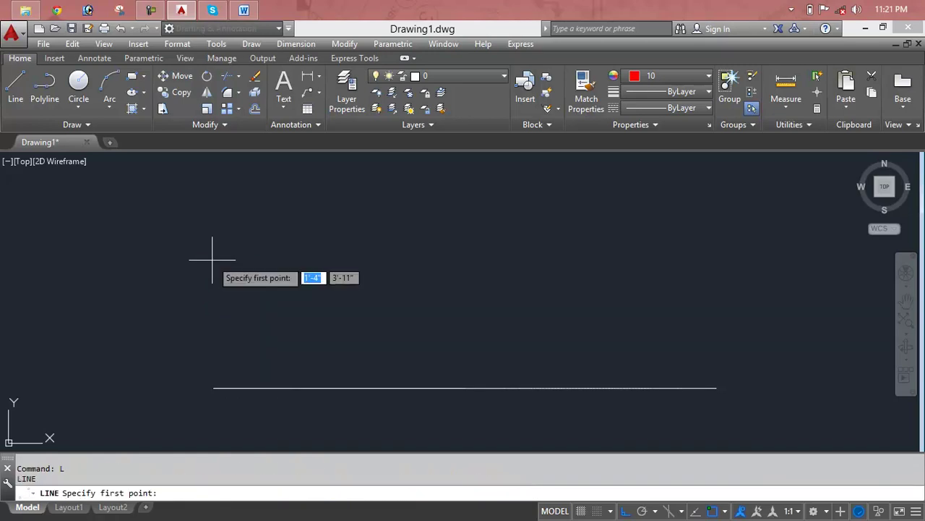
pyautogui.click(184, 246)
pyautogui.click(653, 247)
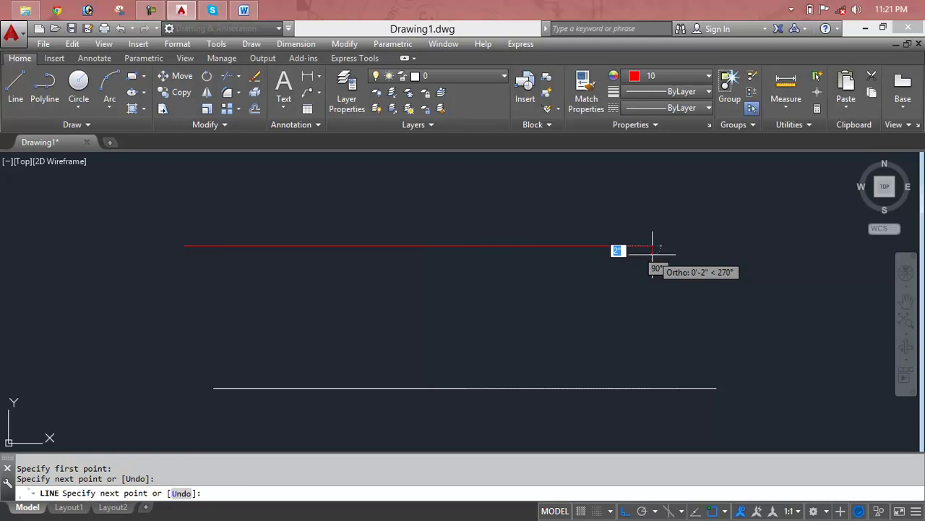
pyautogui.press('Escape')
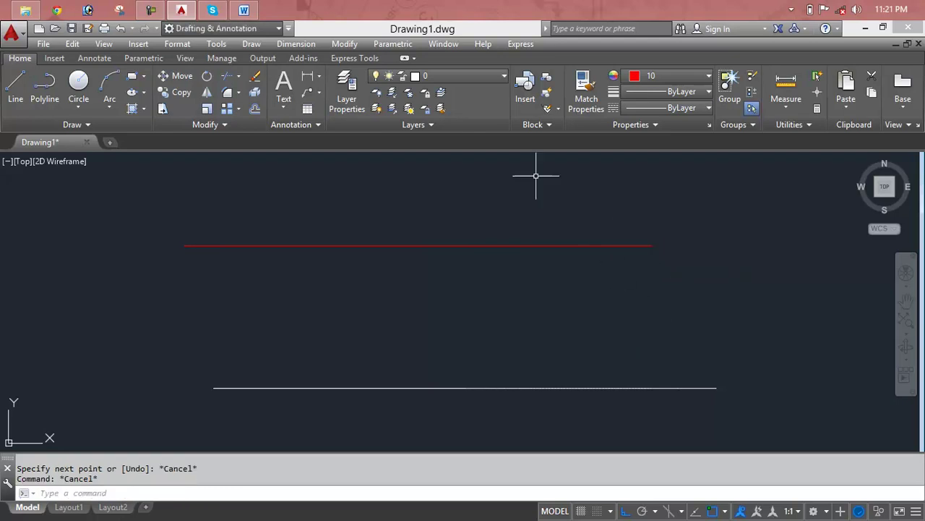
# - Make Green the current colour from the Object Color list
pyautogui.click(641, 78)
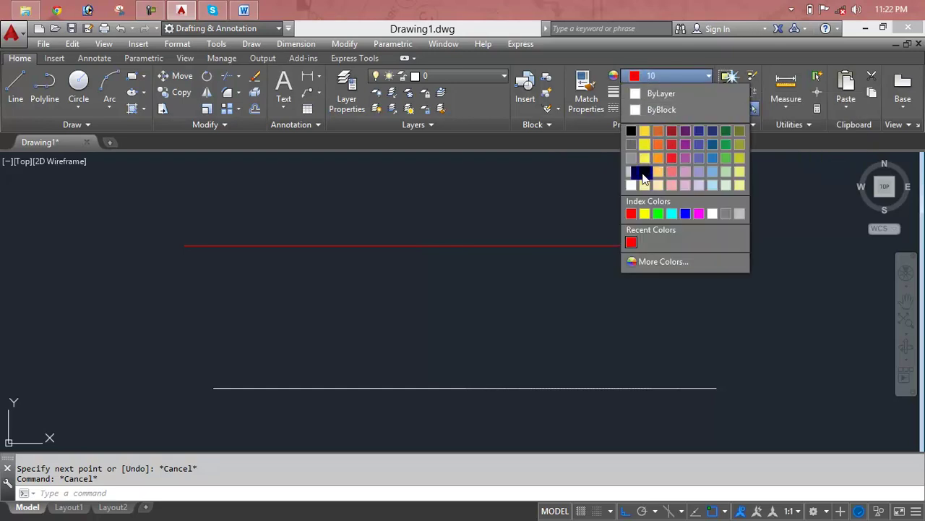
pyautogui.click(658, 214)
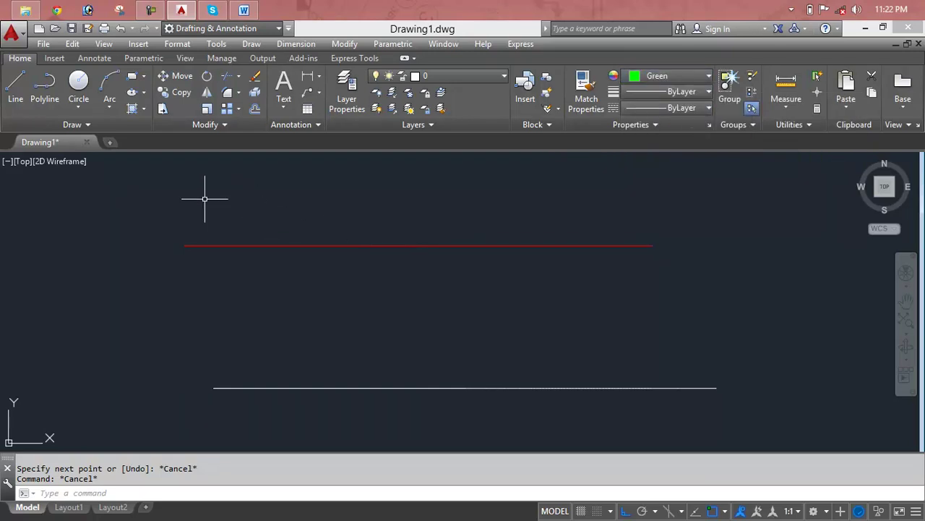
pyautogui.click(174, 199)
pyautogui.click(589, 197)
# - Draw a shorter horizontal green line above the red line, keeping Green current
pyautogui.write('l')
pyautogui.press('Return')
pyautogui.click(198, 200)
pyautogui.click(606, 200)
pyautogui.press('Return')
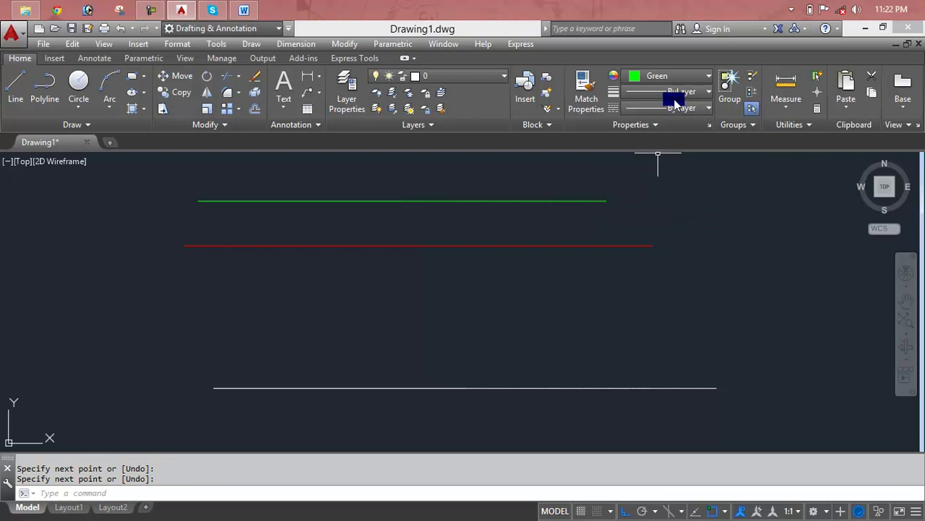
pyautogui.click(677, 75)
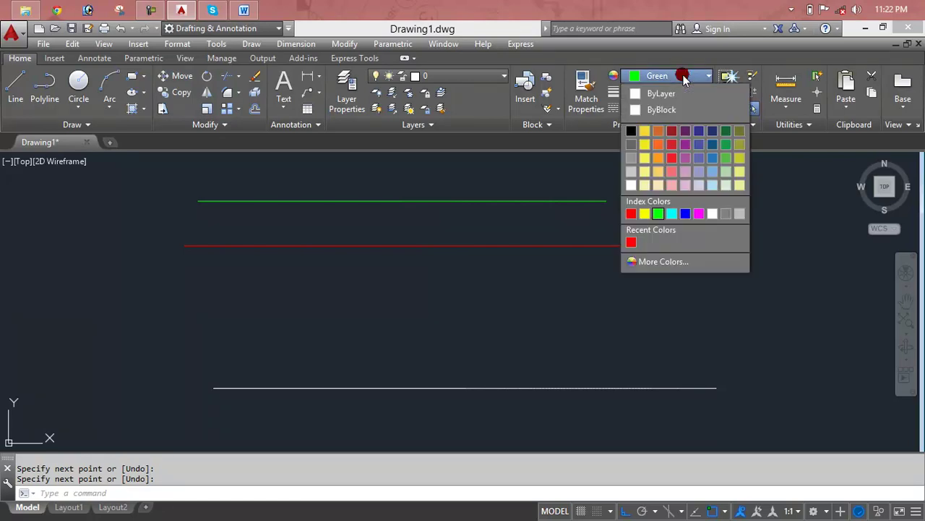
pyautogui.click(611, 82)
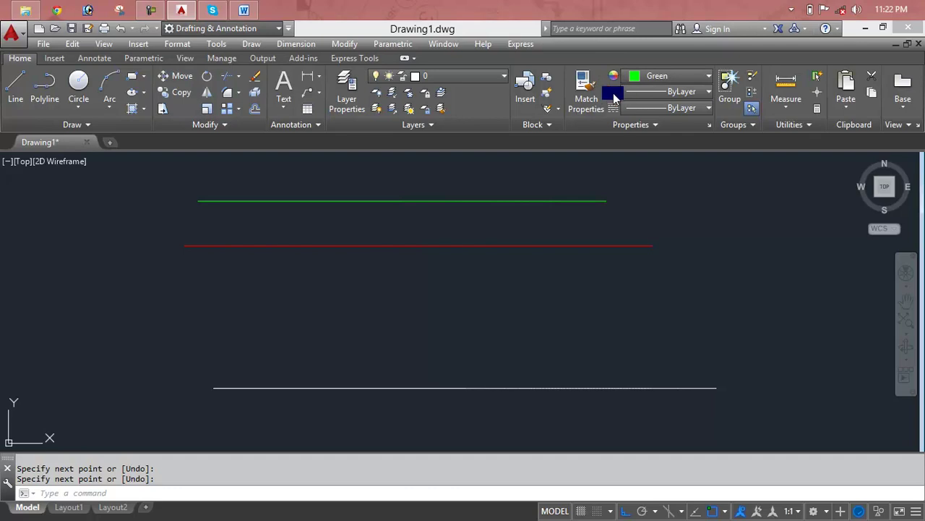
pyautogui.click(585, 110)
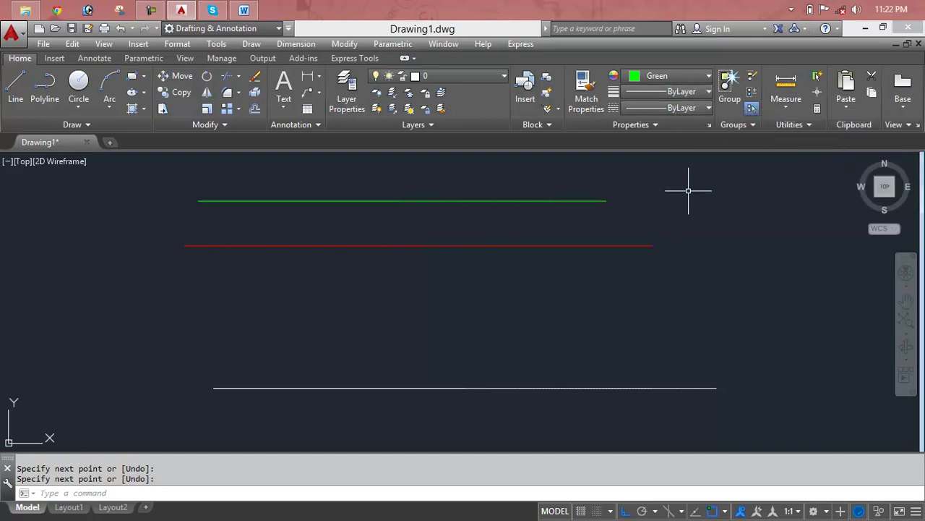
# - Bring up Lineweight Settings with LW and browse the Lineweights list
pyautogui.write('w')
pyautogui.press('BackSpace')
pyautogui.write('LW')
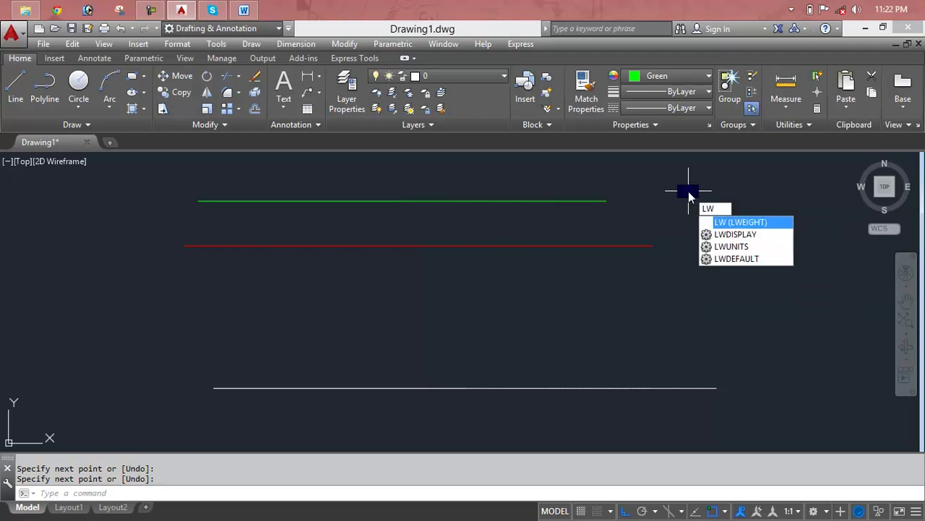
pyautogui.press('Return')
pyautogui.click(391, 271)
pyautogui.scroll(-1, 389, 273)
pyautogui.scroll(-2, 389, 274)
pyautogui.scroll(-2, 389, 274)
pyautogui.click(388, 270)
pyautogui.scroll(2, 387, 271)
pyautogui.click(388, 270)
pyautogui.scroll(1, 388, 272)
pyautogui.click(388, 271)
pyautogui.click(587, 265)
# - Select 0.50 mm as the current lineweight, leaving the default at 0.25 mm, and confirm
pyautogui.click(587, 264)
pyautogui.click(587, 265)
pyautogui.click(587, 265)
pyautogui.moveTo(589, 292); pyautogui.dragTo(591, 326)
pyautogui.scroll(5, 587, 303)
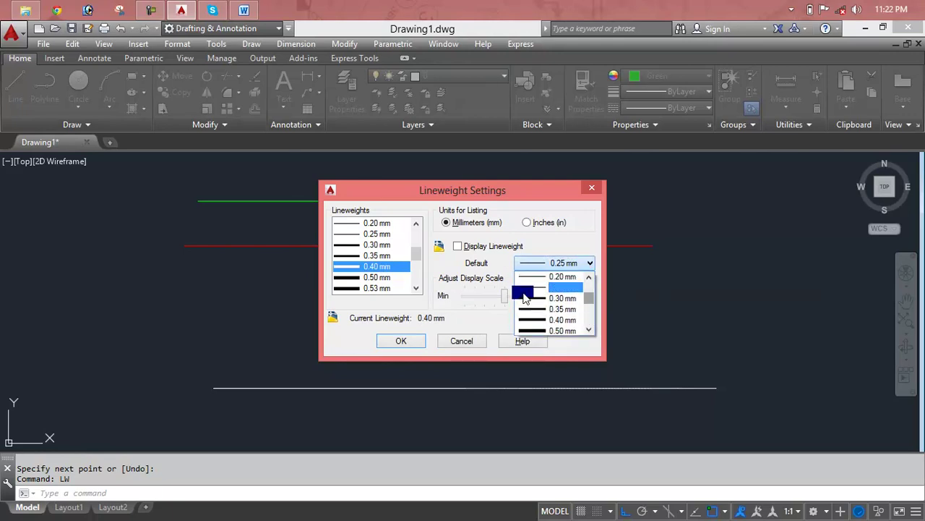
pyautogui.click(353, 254)
pyautogui.click(357, 288)
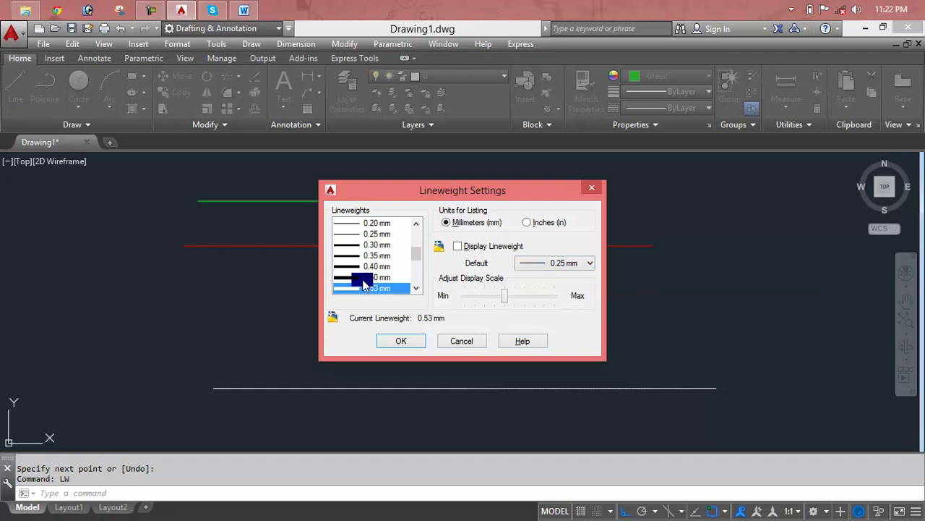
pyautogui.click(364, 280)
pyautogui.click(402, 343)
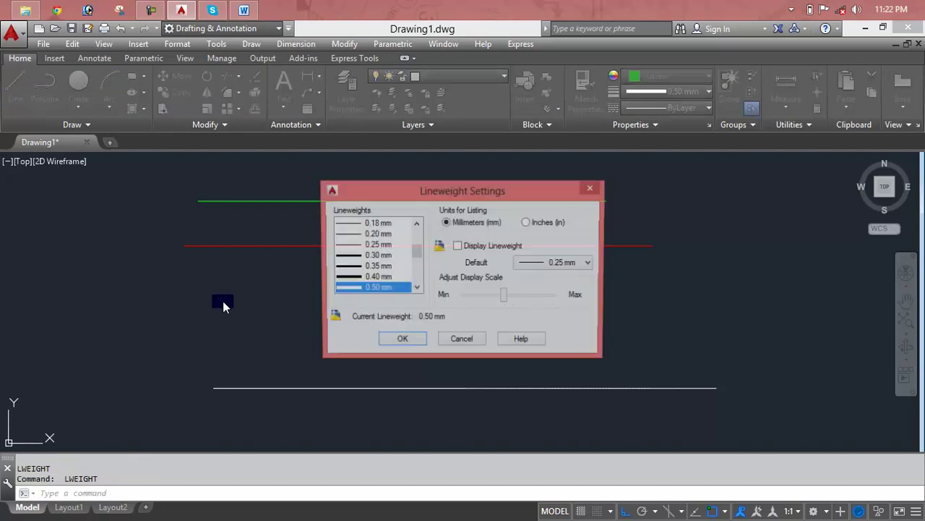
pyautogui.click(402, 343)
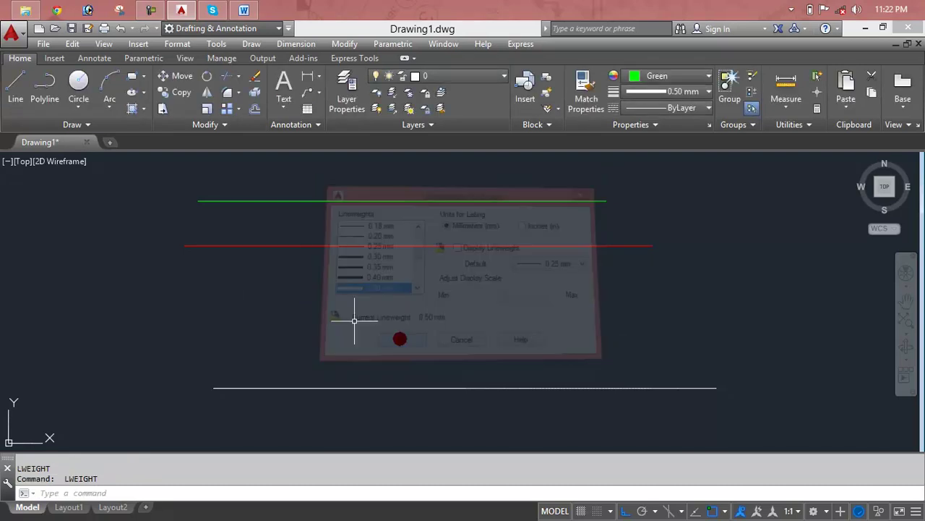
# - Draw a 0.50 mm green horizontal line below the red line and inspect its linetype
pyautogui.write('l')
pyautogui.press('Return')
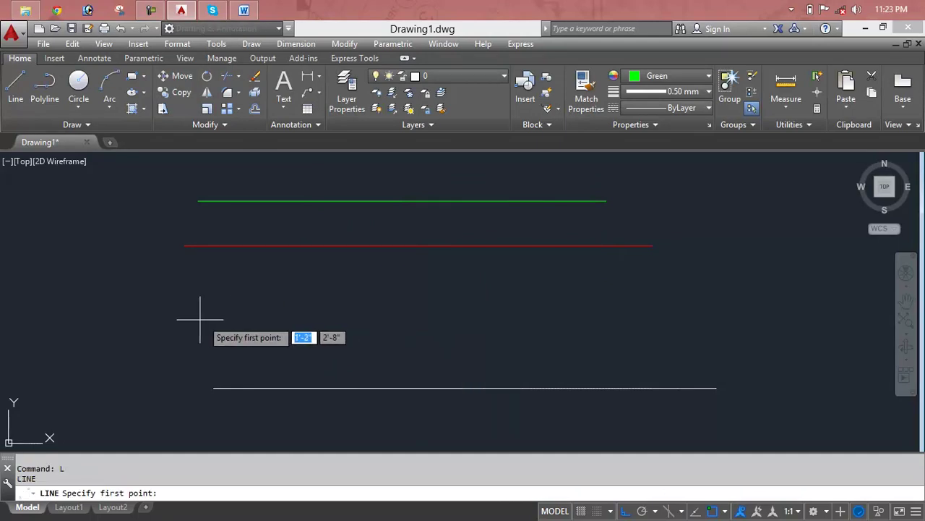
pyautogui.click(176, 319)
pyautogui.click(655, 319)
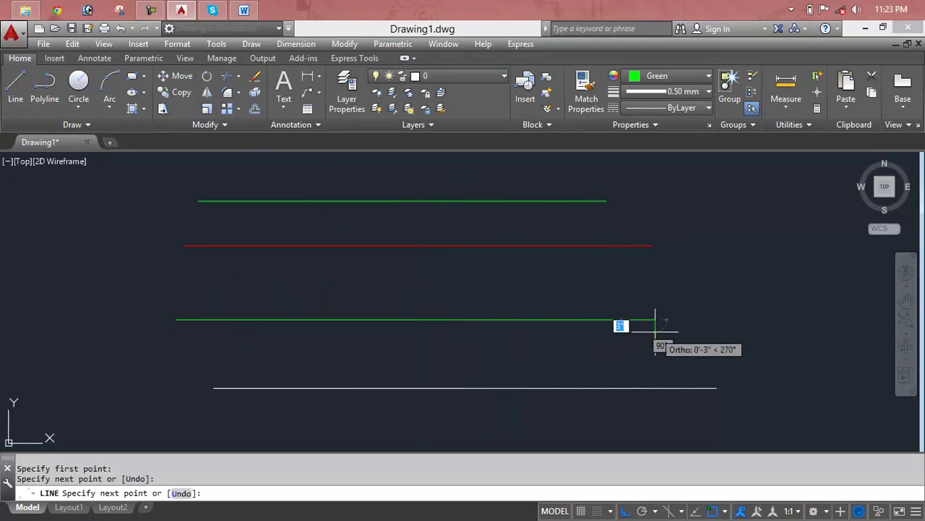
pyautogui.press('Return')
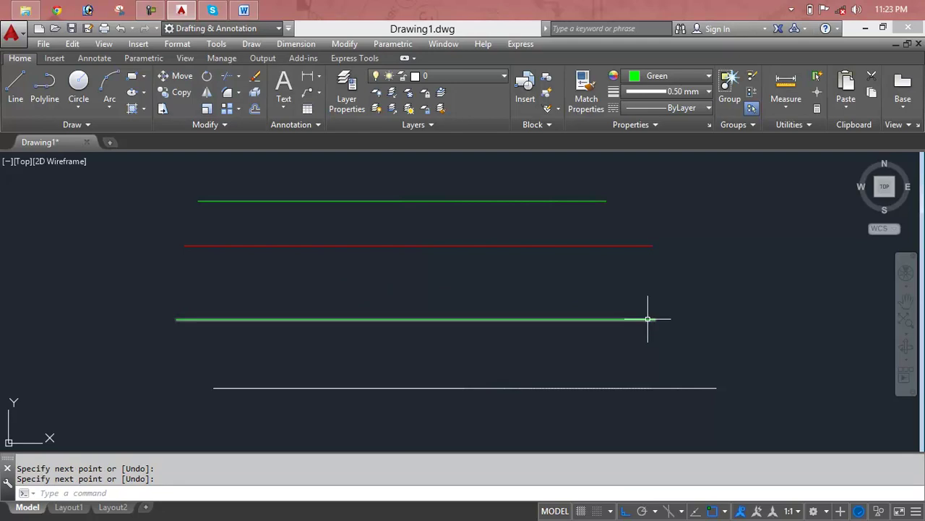
pyautogui.click(650, 318)
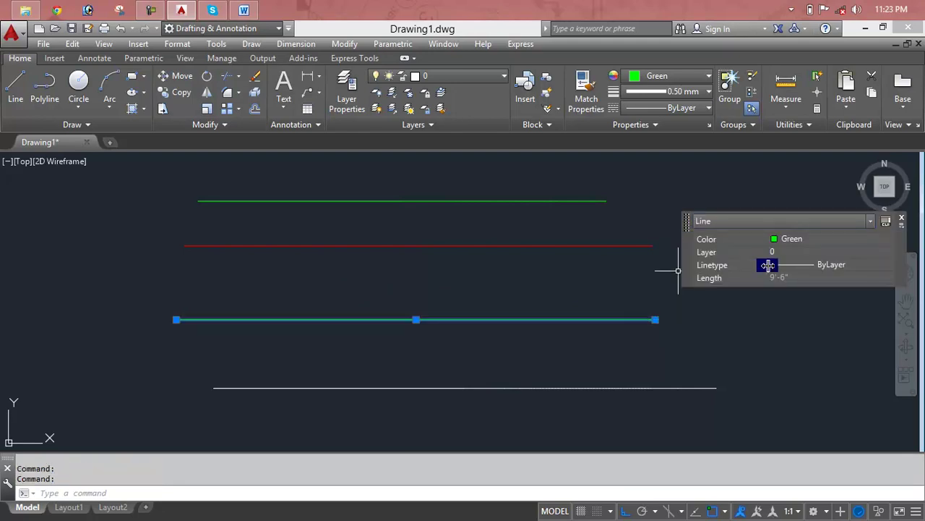
pyautogui.click(812, 266)
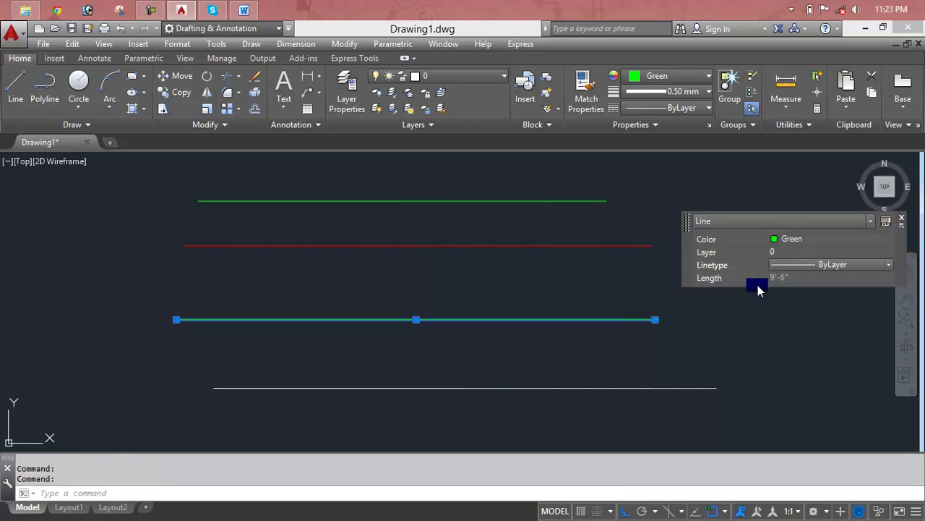
pyautogui.press('Escape')
pyautogui.press('Escape')
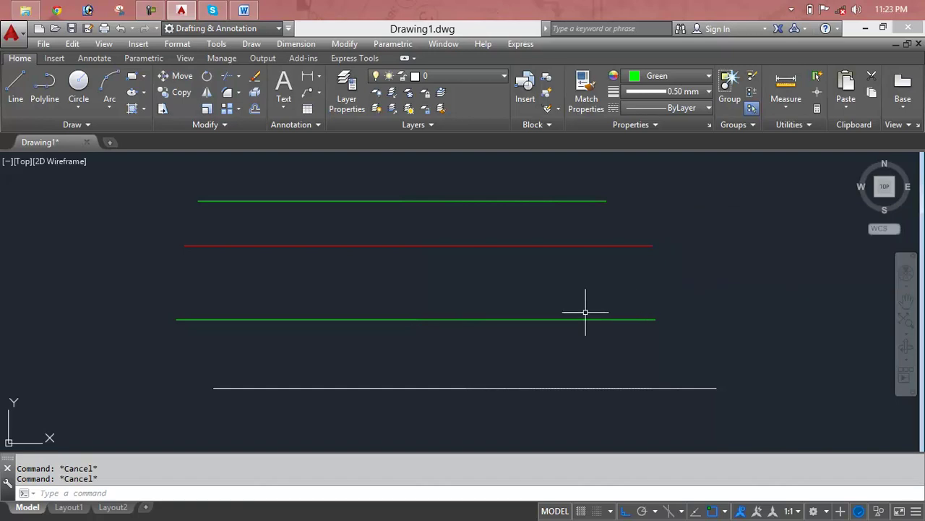
pyautogui.scroll(4, 512, 322)
pyautogui.scroll(-2, 512, 322)
pyautogui.scroll(-2, 512, 322)
# - Set the current lineweight to 1.58 mm and draw another green line
pyautogui.click(673, 92)
pyautogui.scroll(-2, 648, 195)
pyautogui.click(652, 202)
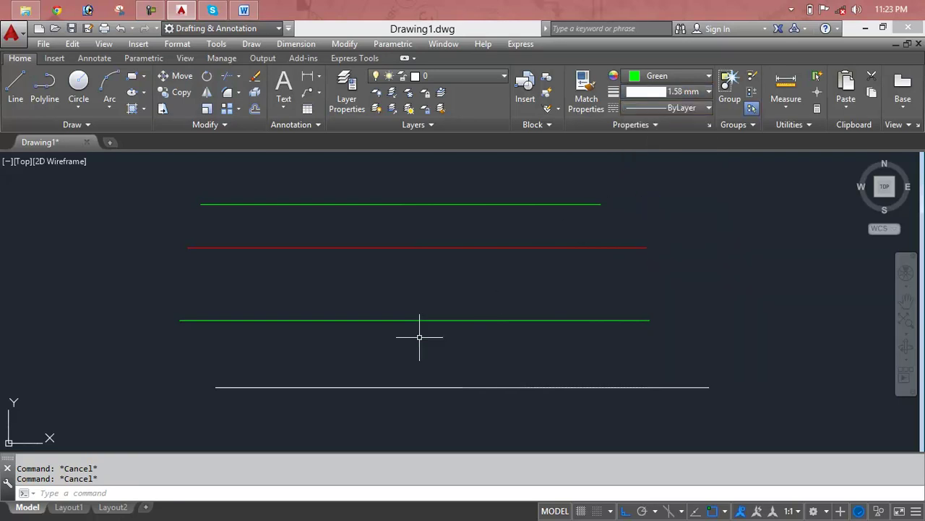
pyautogui.write('l')
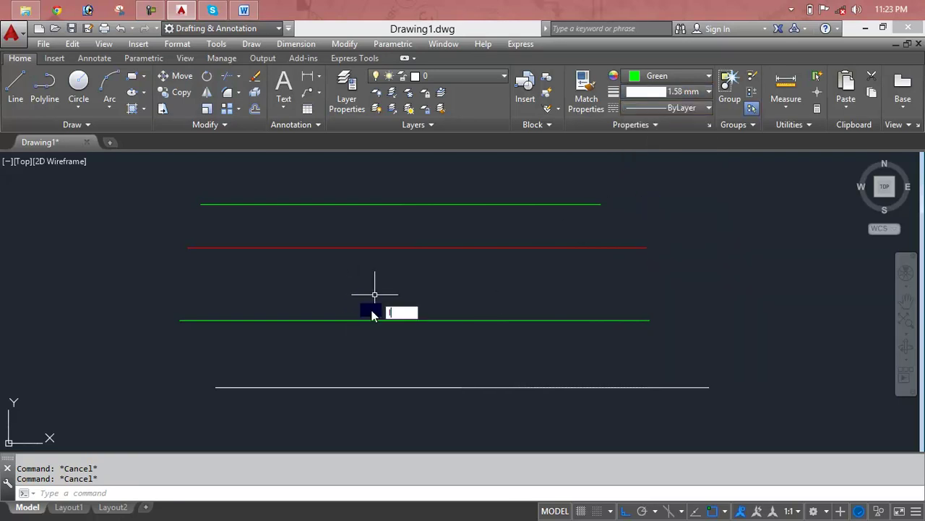
pyautogui.press('Return')
pyautogui.click(212, 282)
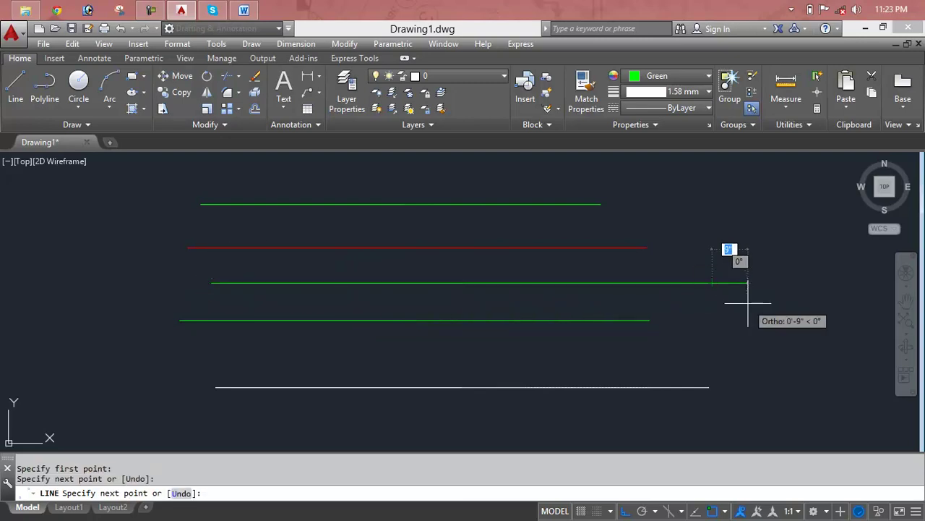
pyautogui.press('Escape')
pyautogui.click(668, 109)
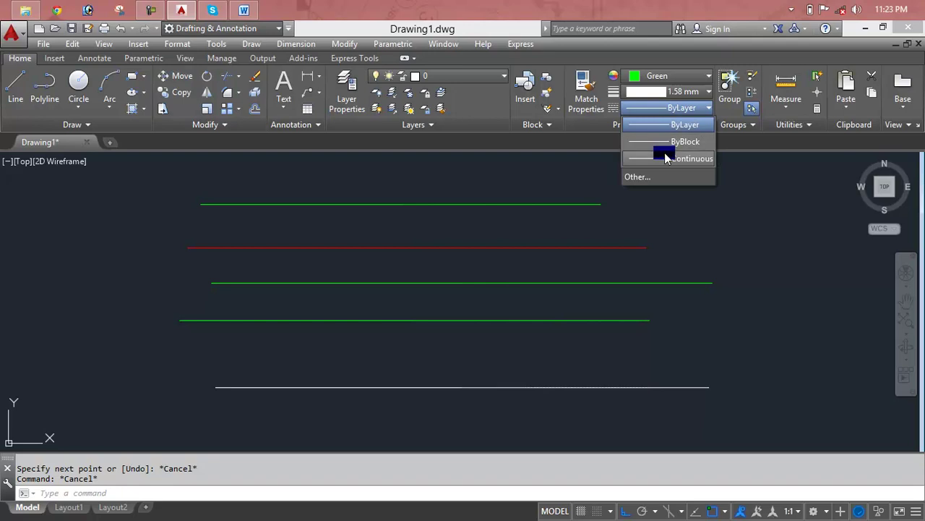
pyautogui.press('Escape')
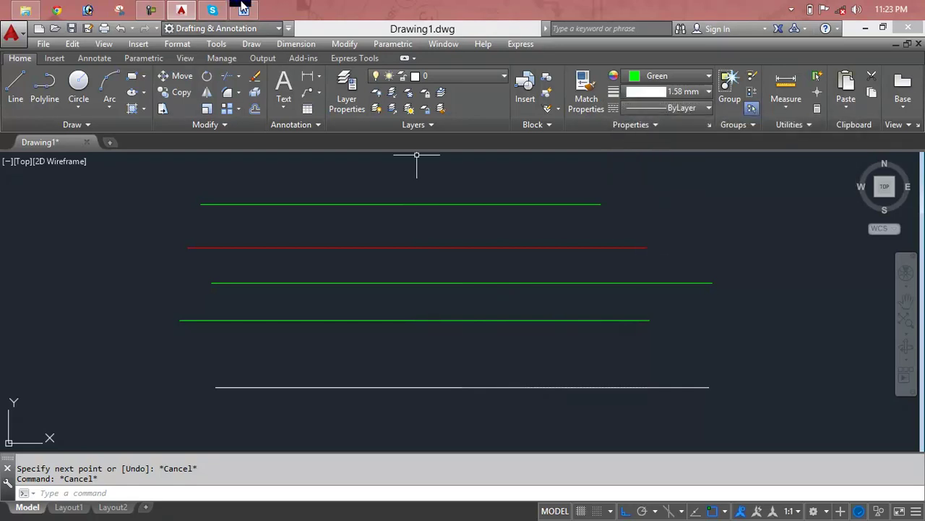
pyautogui.click(152, 10)
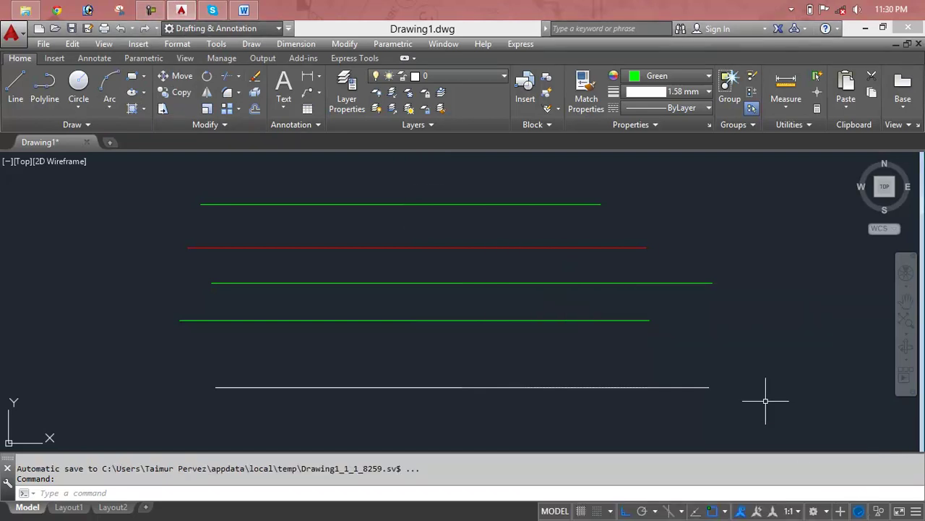
# - Tick Display Lineweight in Lineweight Settings so the 0.50 and 1.58 mm lines show thick
pyautogui.click(176, 45)
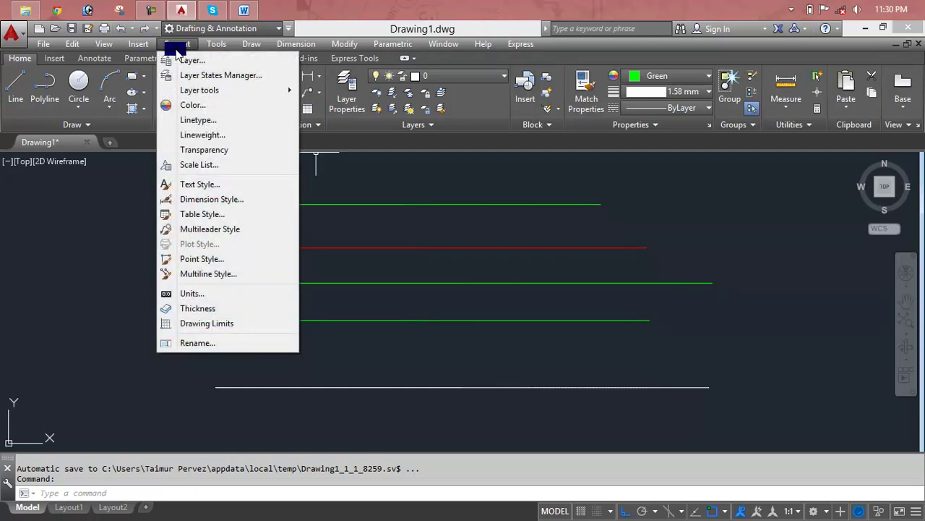
pyautogui.click(601, 269)
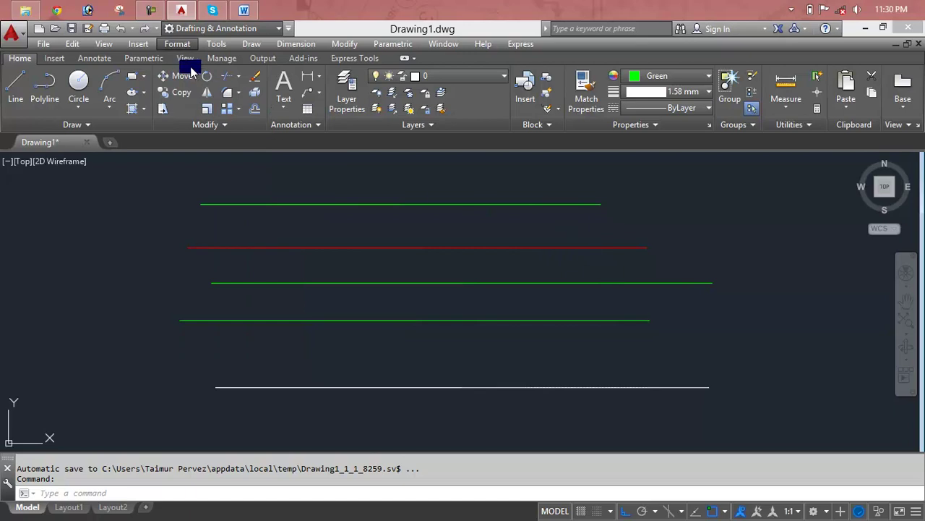
pyautogui.click(177, 45)
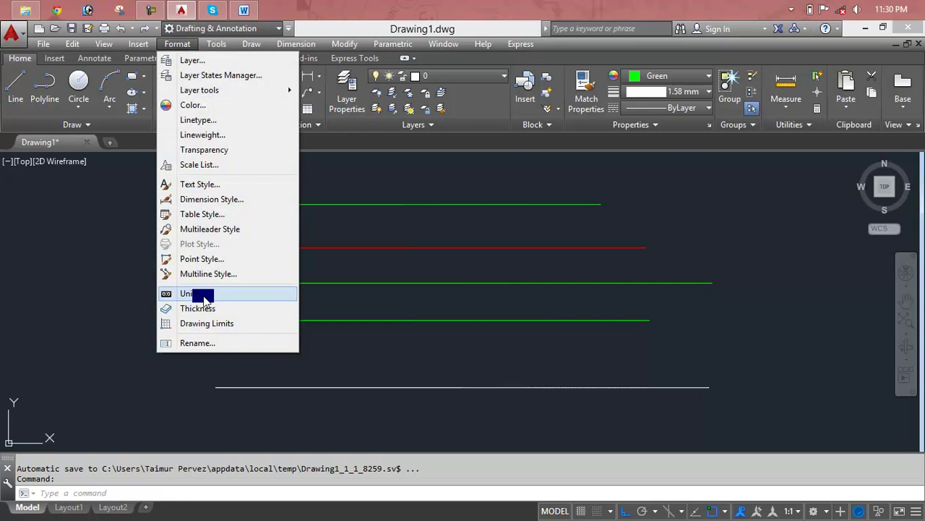
pyautogui.click(219, 136)
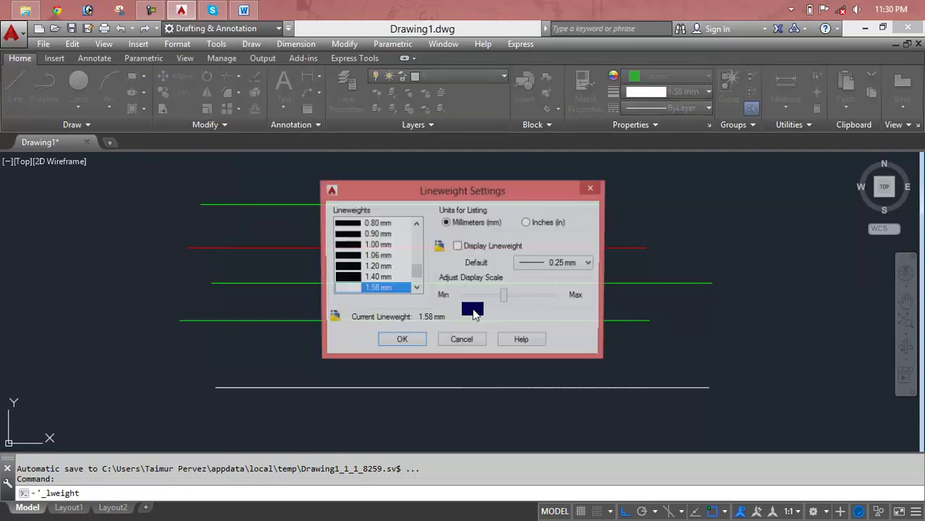
pyautogui.click(592, 188)
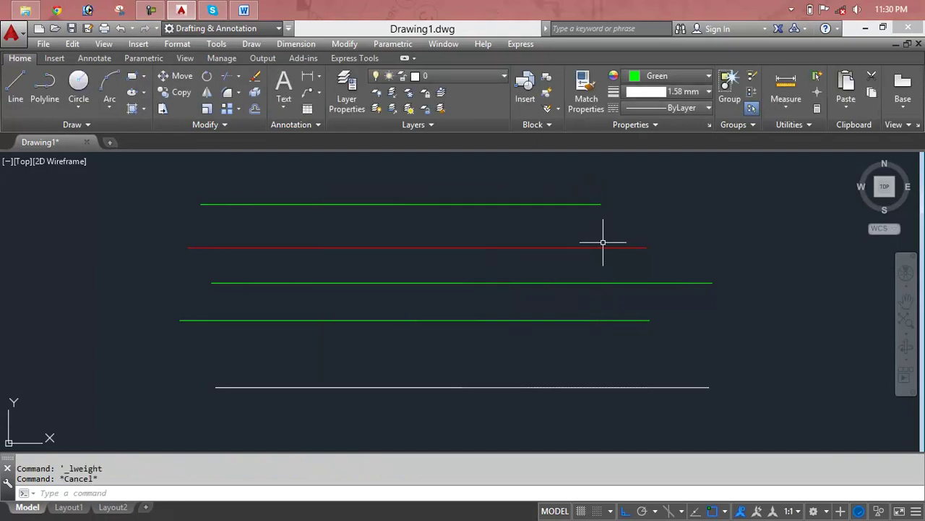
pyautogui.write('lw')
pyautogui.press('Return')
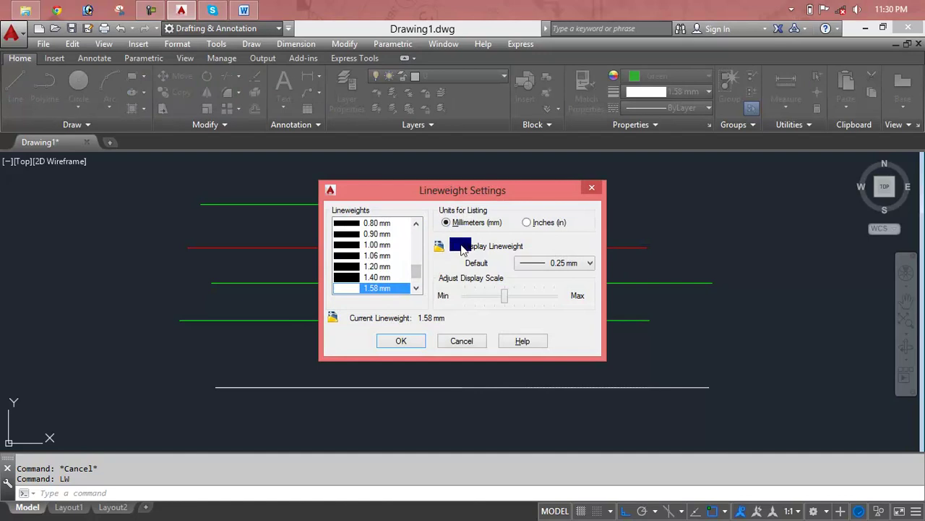
pyautogui.click(458, 246)
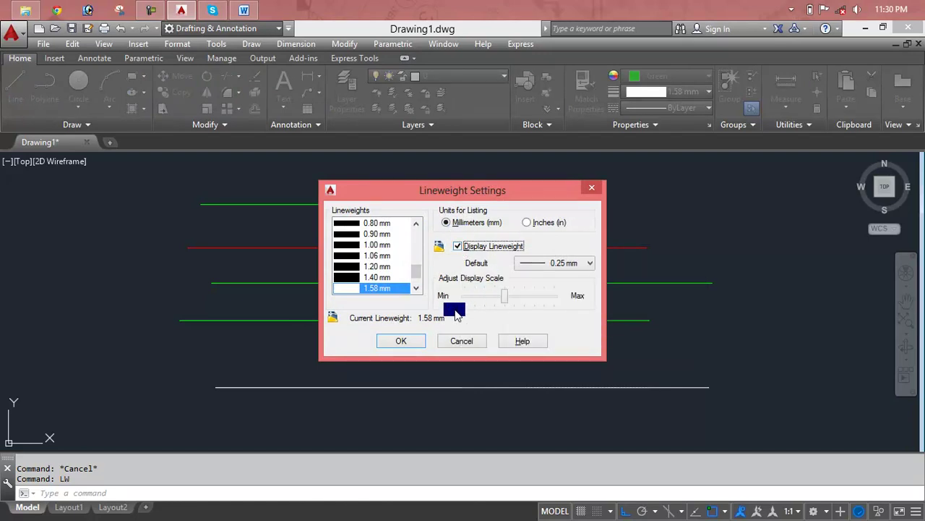
pyautogui.click(409, 343)
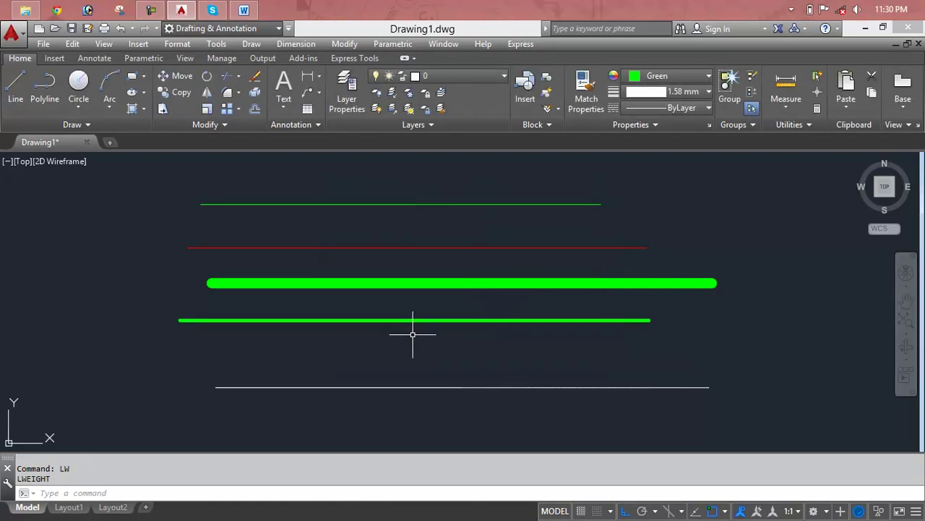
# - Centre the drawn lines in view and set the current lineweight to 2.11 mm
pyautogui.scroll(5, 515, 285)
pyautogui.scroll(-5, 515, 284)
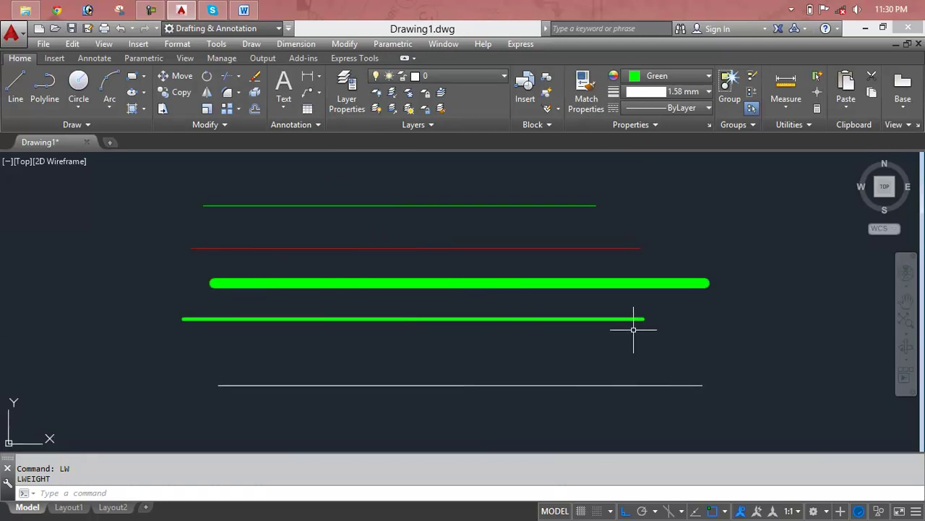
pyautogui.scroll(3, 715, 275)
pyautogui.scroll(3, 723, 282)
pyautogui.scroll(-2, 363, 303)
pyautogui.scroll(-2, 359, 304)
pyautogui.moveTo(359, 304); pyautogui.dragTo(652, 279, button='middle')
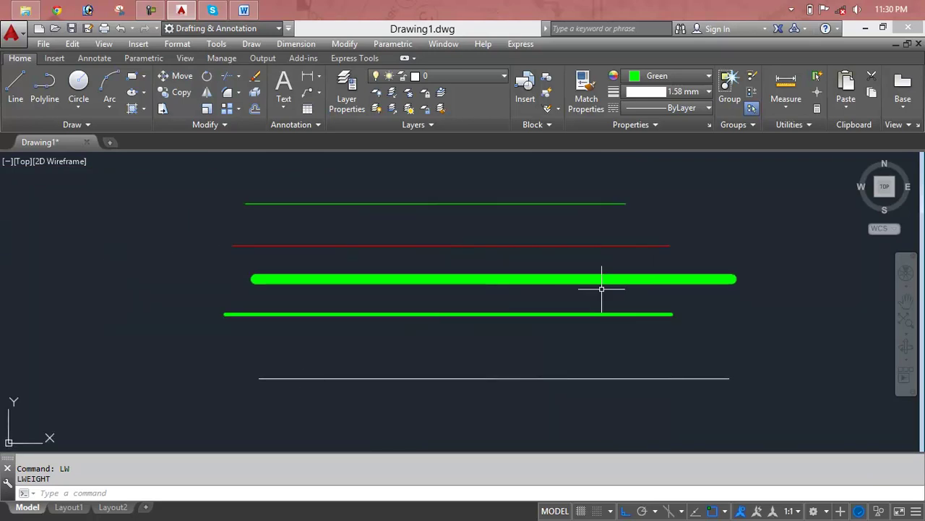
pyautogui.click(680, 92)
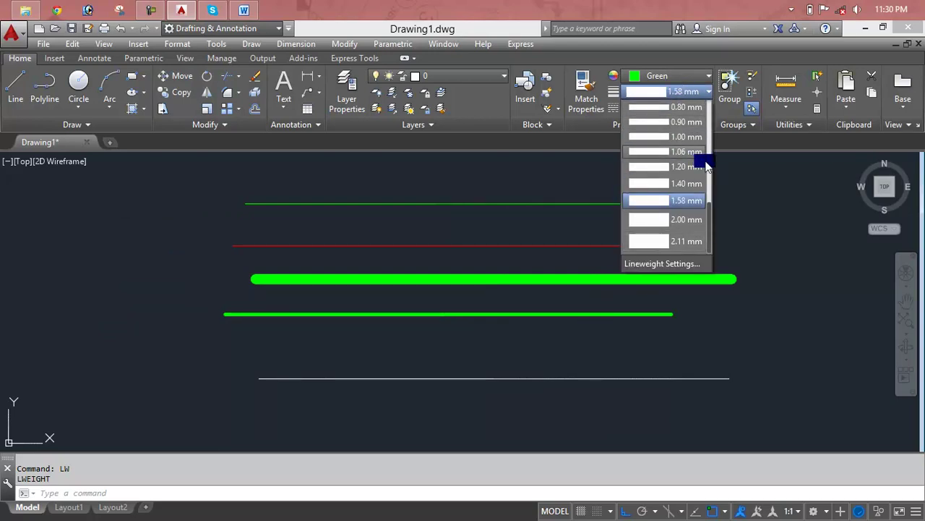
pyautogui.scroll(3, 705, 161)
pyautogui.moveTo(711, 186); pyautogui.dragTo(706, 250)
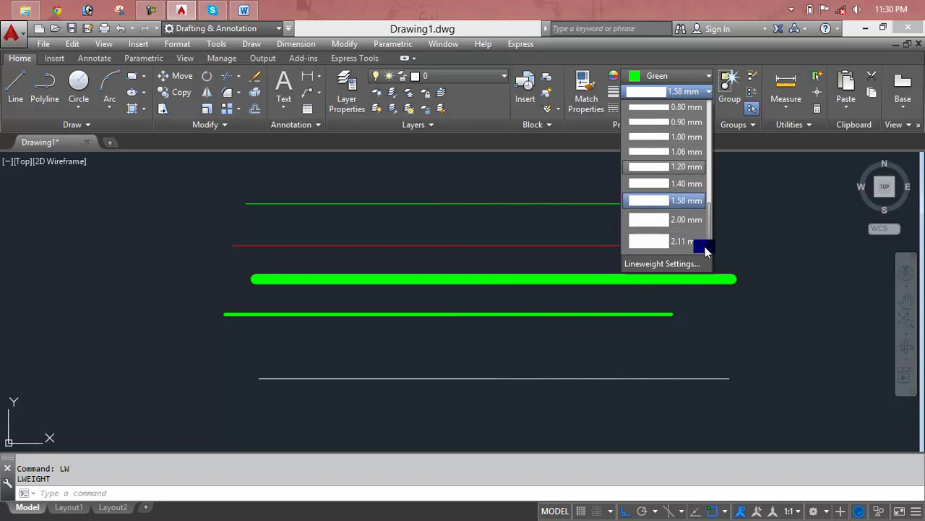
pyautogui.click(666, 243)
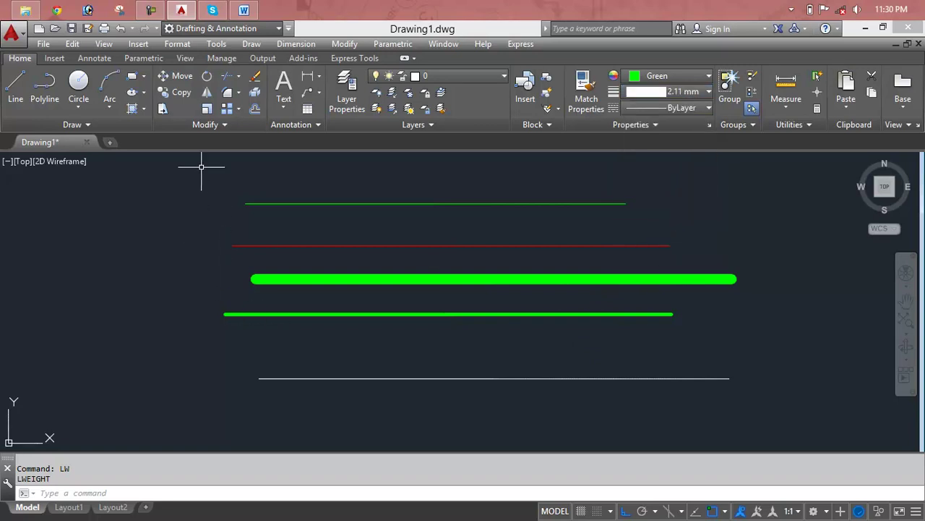
# - Draw a thick line across the top of the drawing with L
pyautogui.write('l')
pyautogui.press('Return')
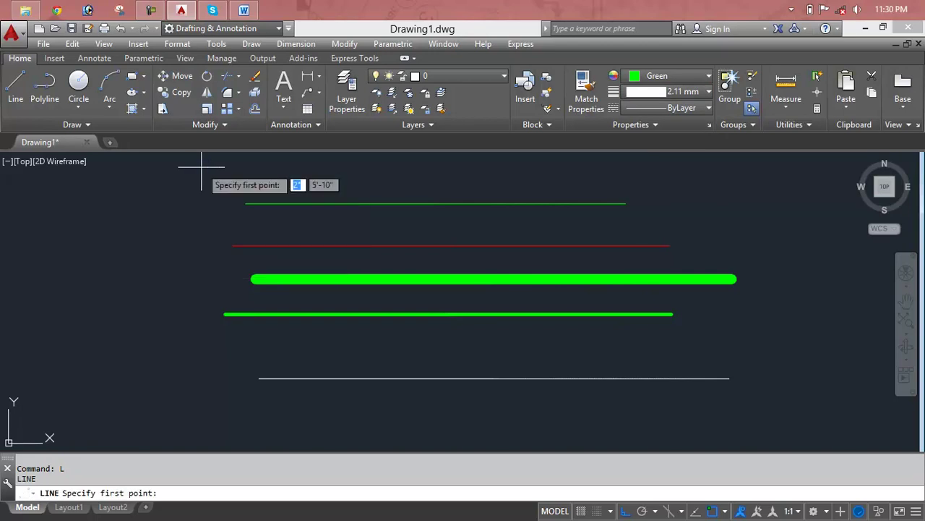
pyautogui.click(206, 176)
pyautogui.click(725, 176)
pyautogui.press('Return')
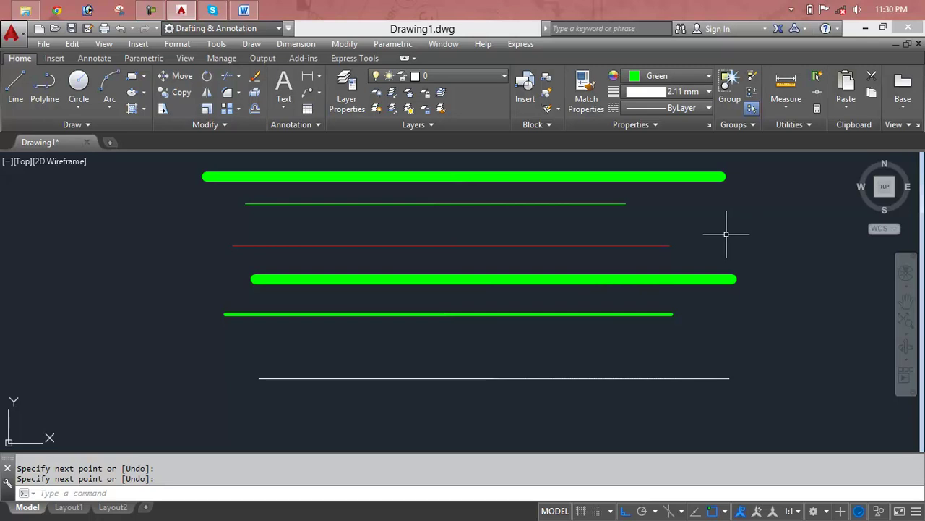
# - Select the thick green line in the middle and view the linetype options
pyautogui.click(673, 122)
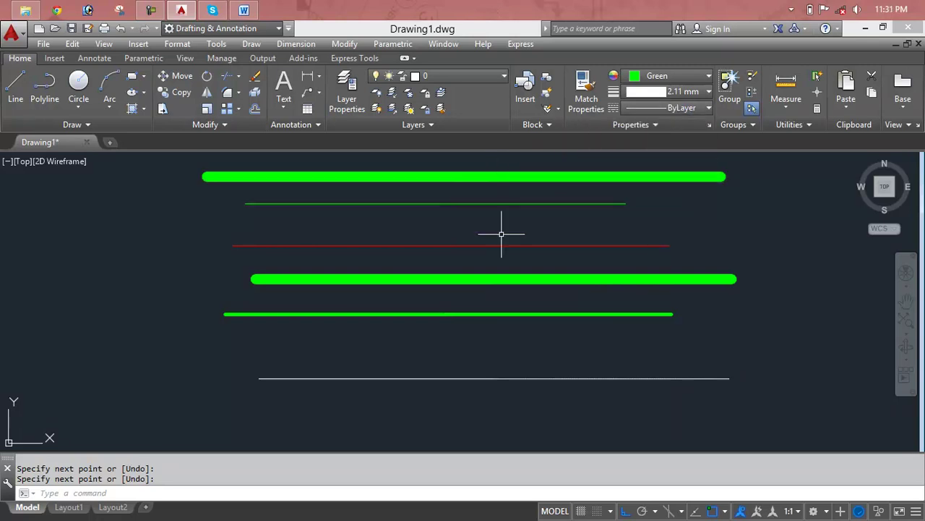
pyautogui.click(511, 278)
pyautogui.click(685, 110)
pyautogui.click(591, 117)
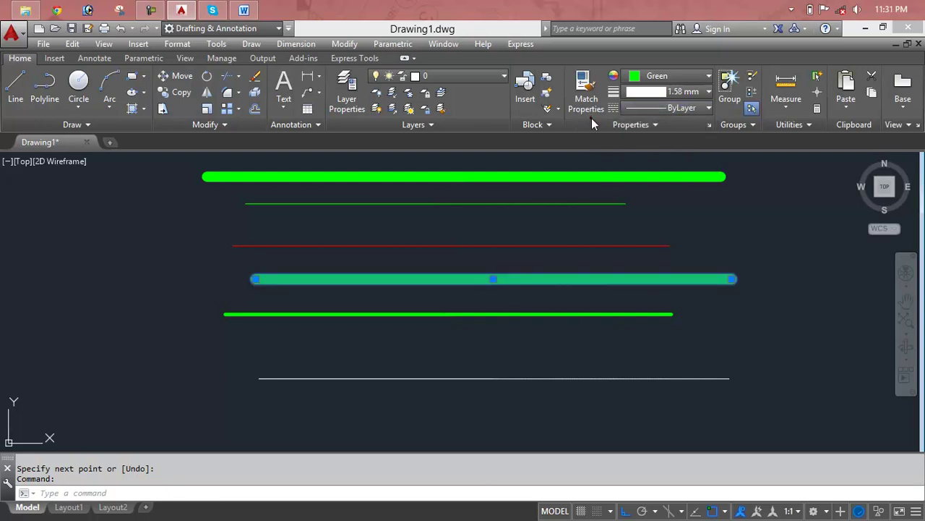
pyautogui.click(609, 126)
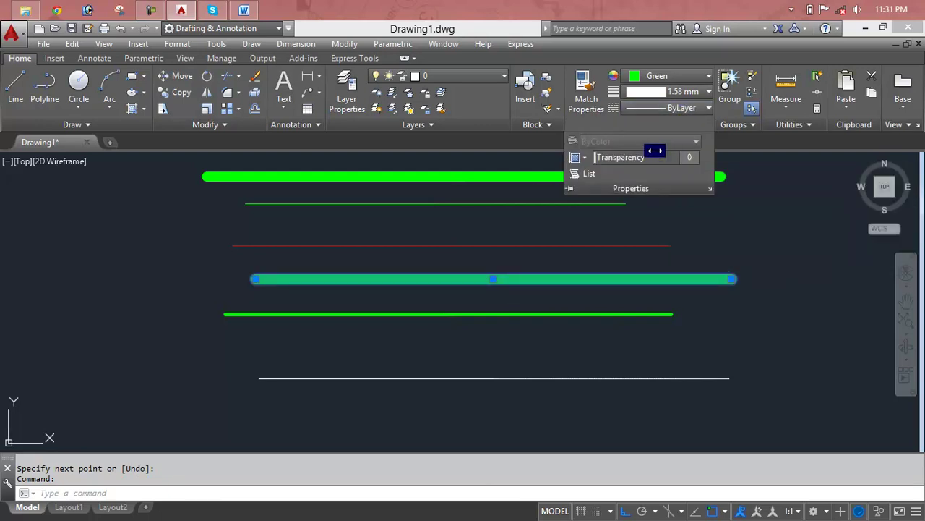
pyautogui.moveTo(623, 159); pyautogui.dragTo(748, 170)
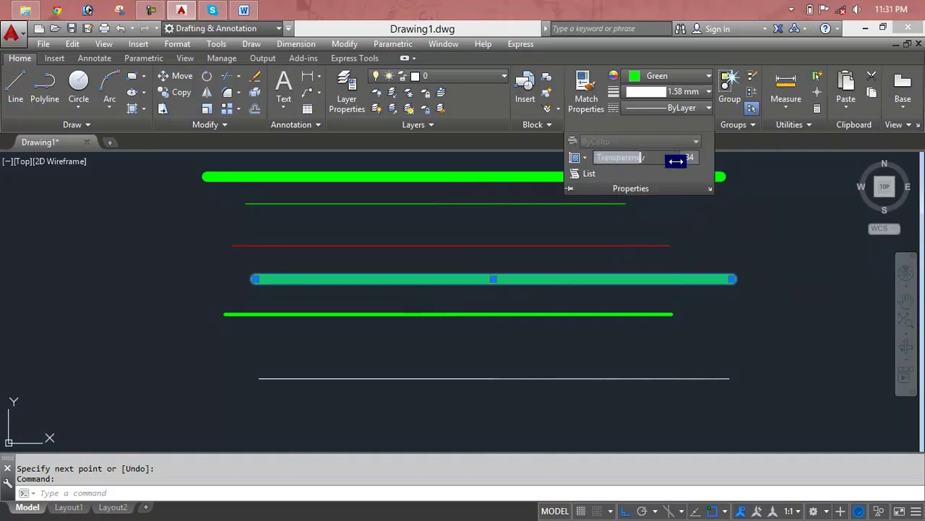
pyautogui.click(764, 208)
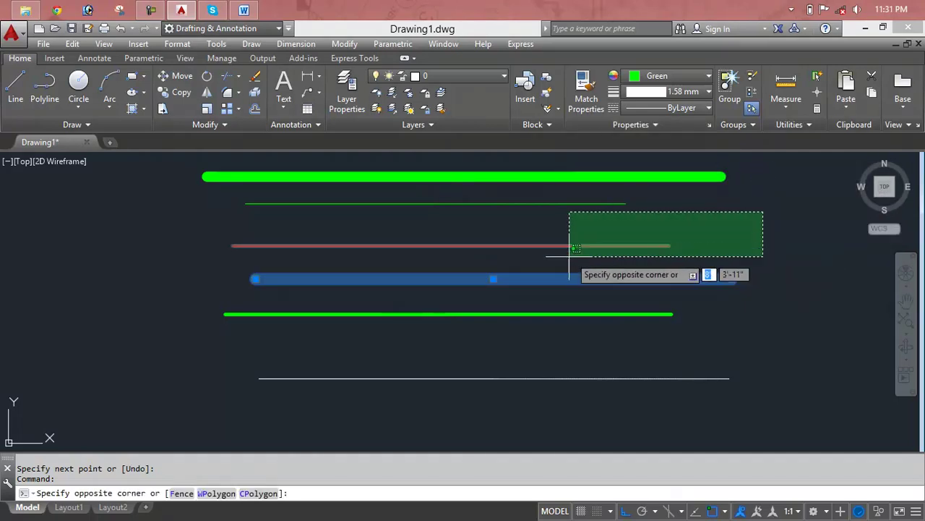
pyautogui.press('Escape')
pyautogui.press('Escape')
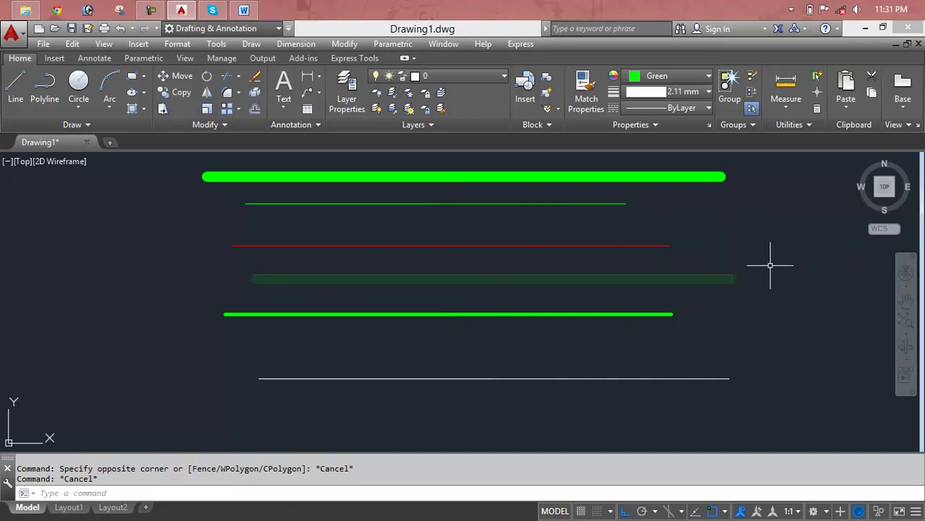
pyautogui.click(722, 278)
pyautogui.press('Escape')
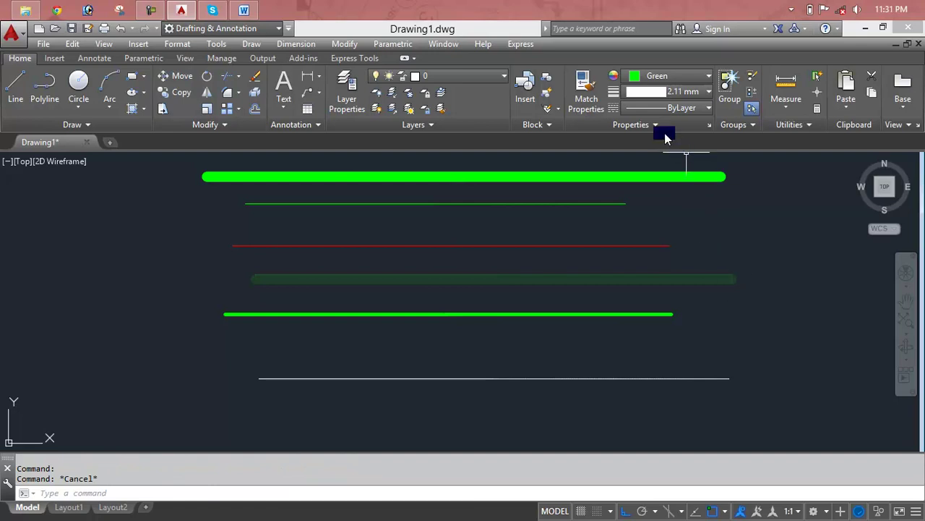
pyautogui.click(644, 278)
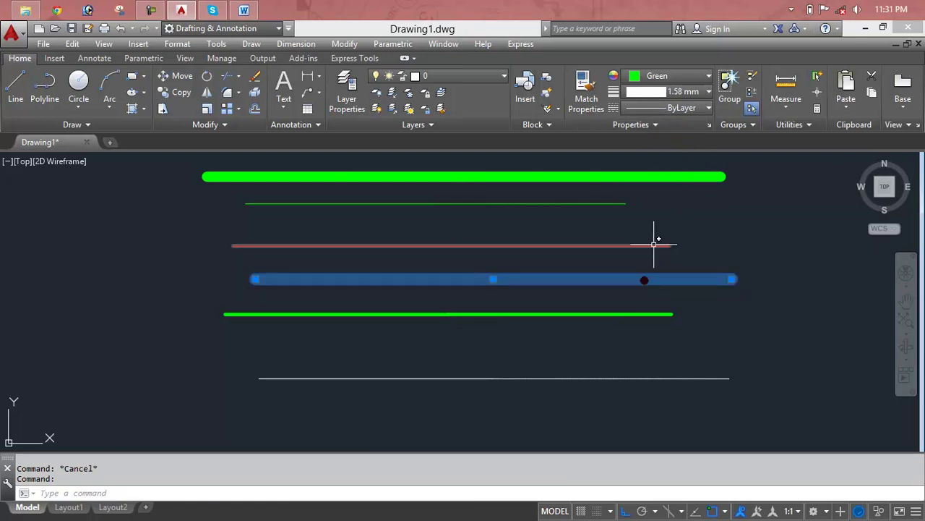
pyautogui.click(651, 124)
pyautogui.moveTo(662, 154); pyautogui.dragTo(488, 159)
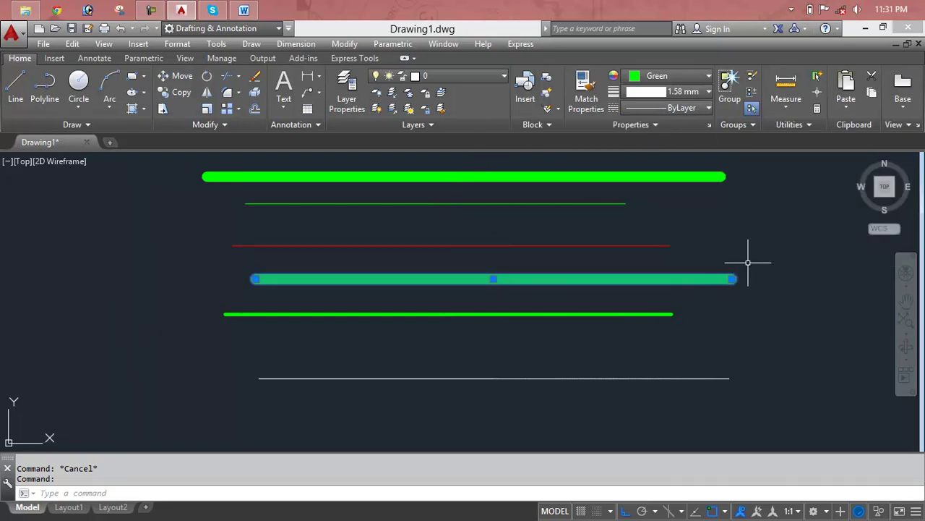
pyautogui.click(771, 246)
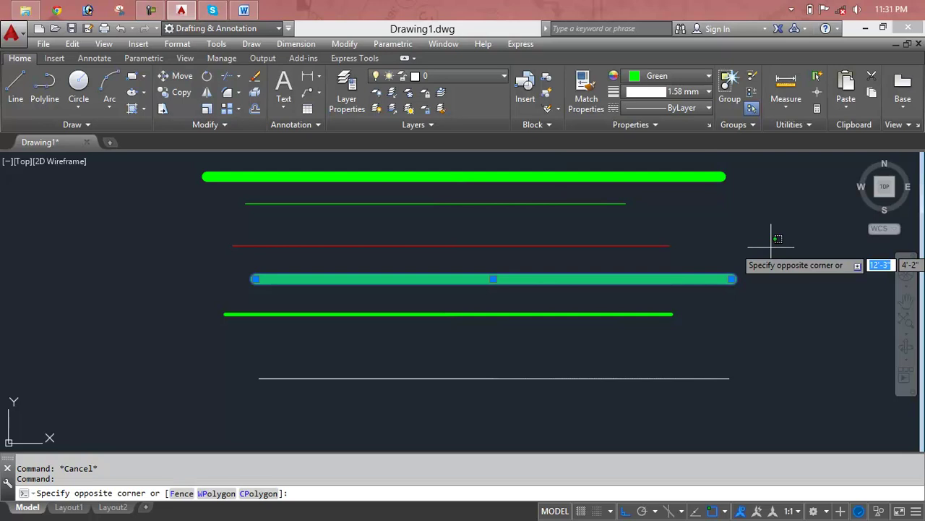
pyautogui.press('Escape')
pyautogui.press('Escape')
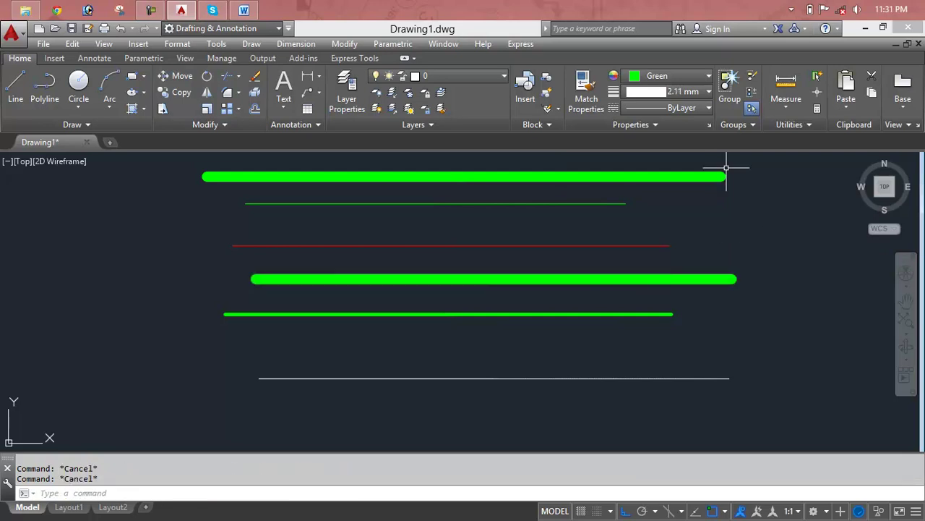
# - Open the Linetype Manager and review the ByLayer, ByBlock and Continuous linetypes
pyautogui.click(703, 113)
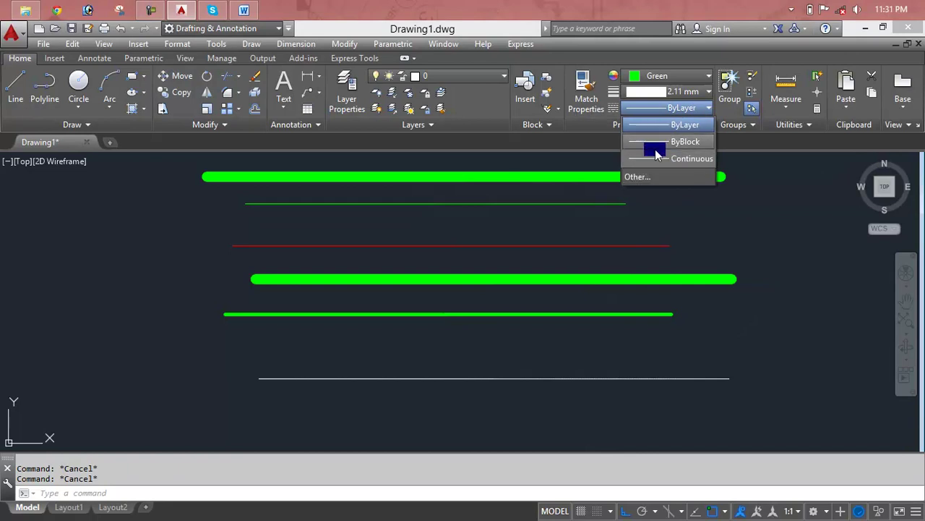
pyautogui.click(634, 180)
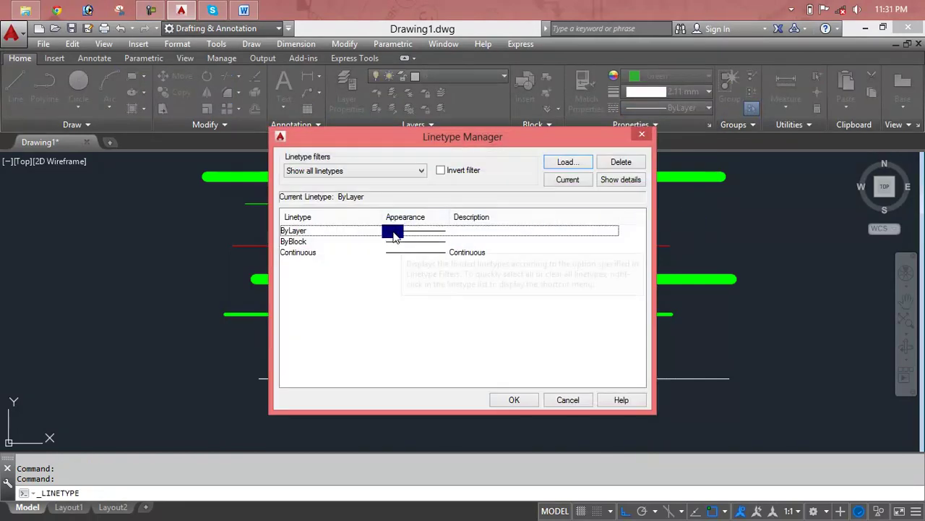
pyautogui.click(397, 252)
pyautogui.click(396, 241)
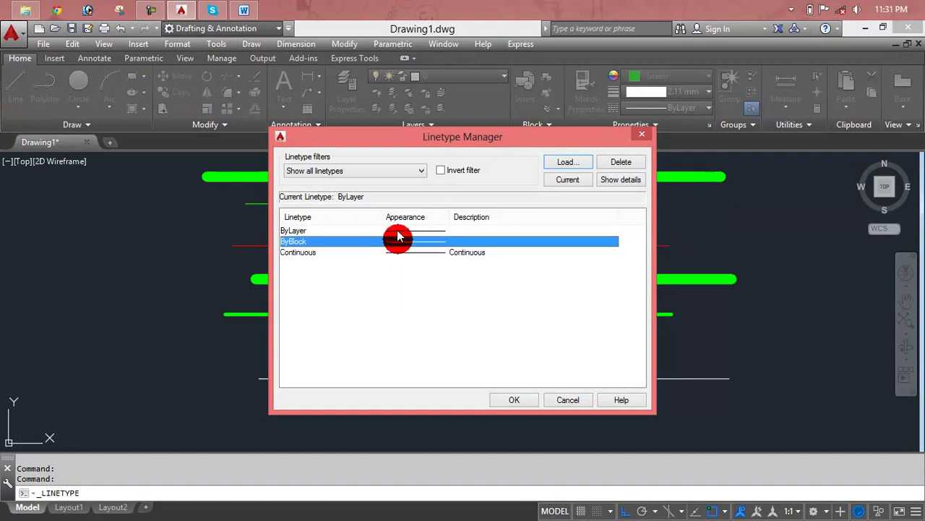
pyautogui.click(396, 230)
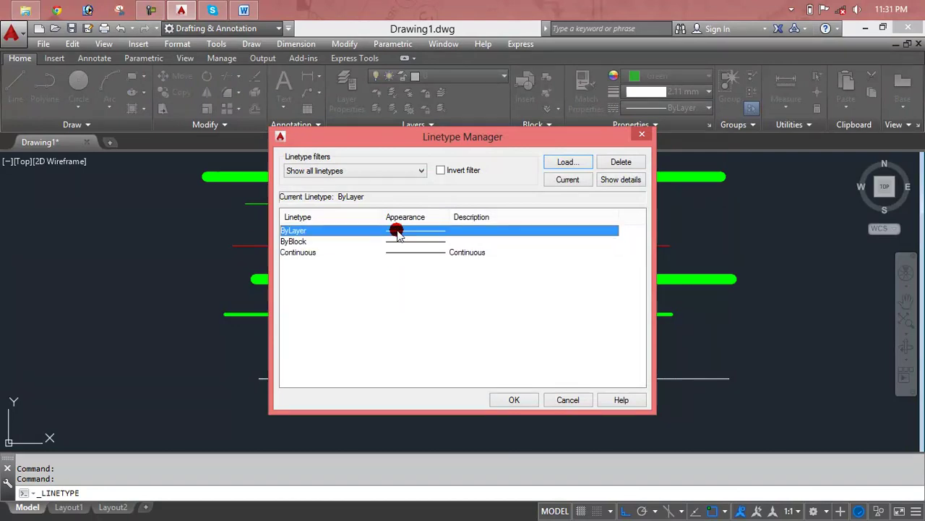
# - Load the ZIGZAG linetype into the drawing
pyautogui.click(564, 163)
pyautogui.scroll(-3, 388, 271)
pyautogui.scroll(-2, 392, 273)
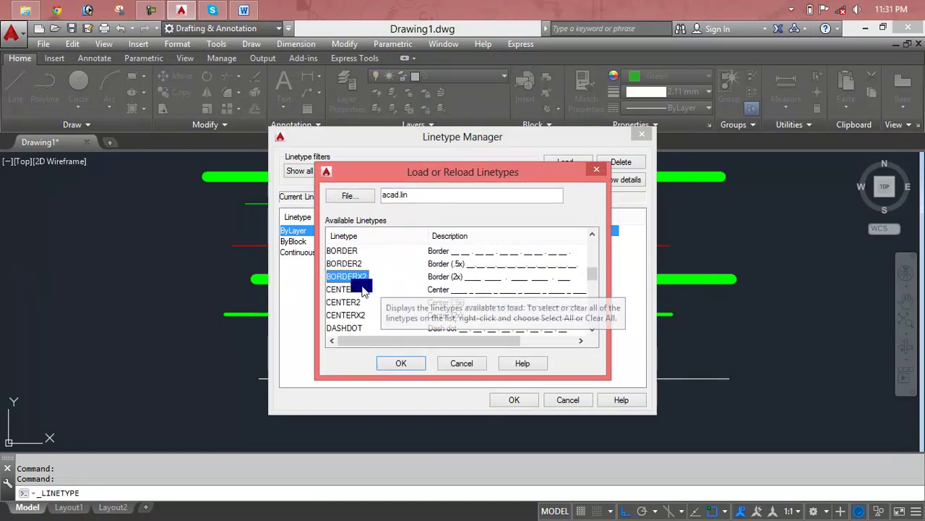
pyautogui.scroll(-3, 367, 291)
pyautogui.scroll(-5, 366, 289)
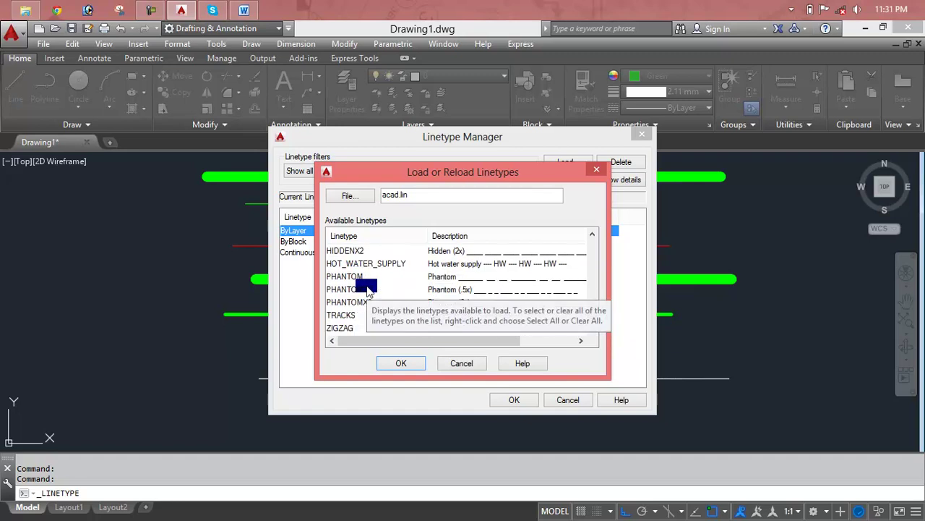
pyautogui.click(460, 329)
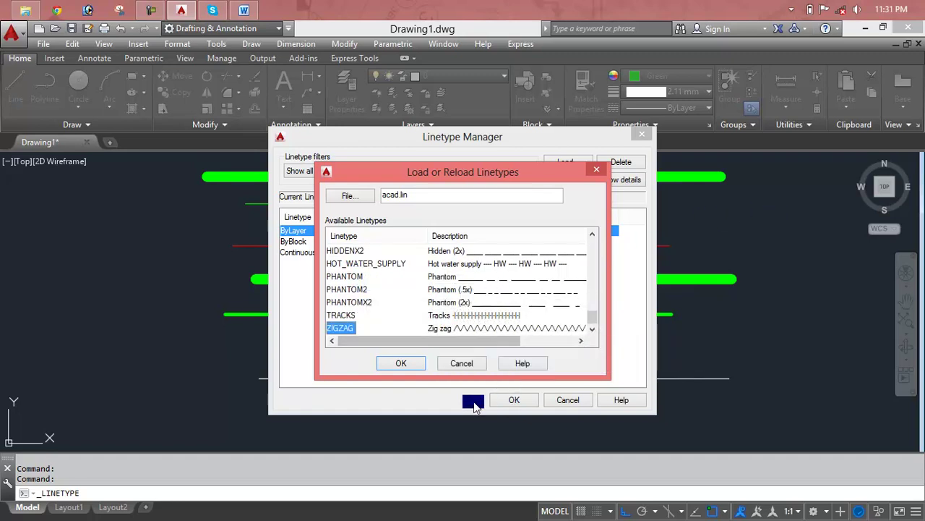
pyautogui.click(403, 365)
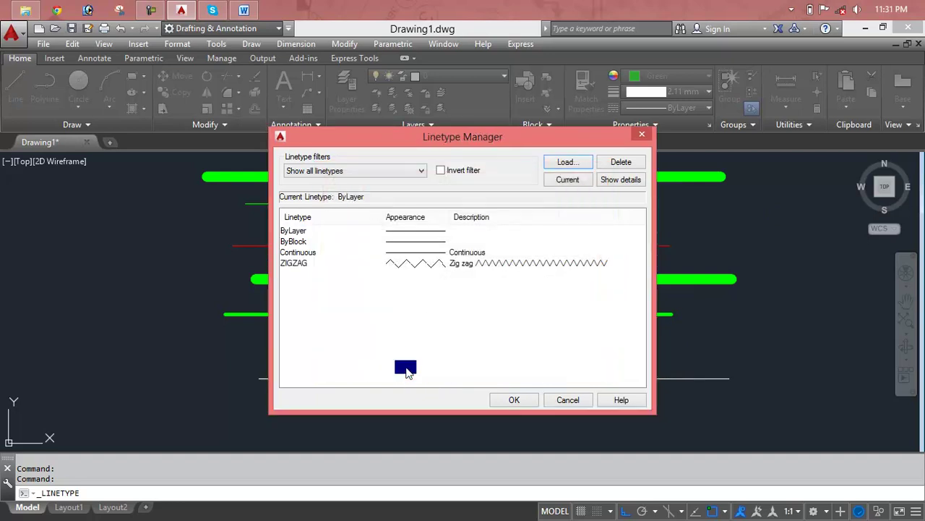
# - Make ZIGZAG the current linetype and apply the settings
pyautogui.click(563, 185)
pyautogui.click(536, 309)
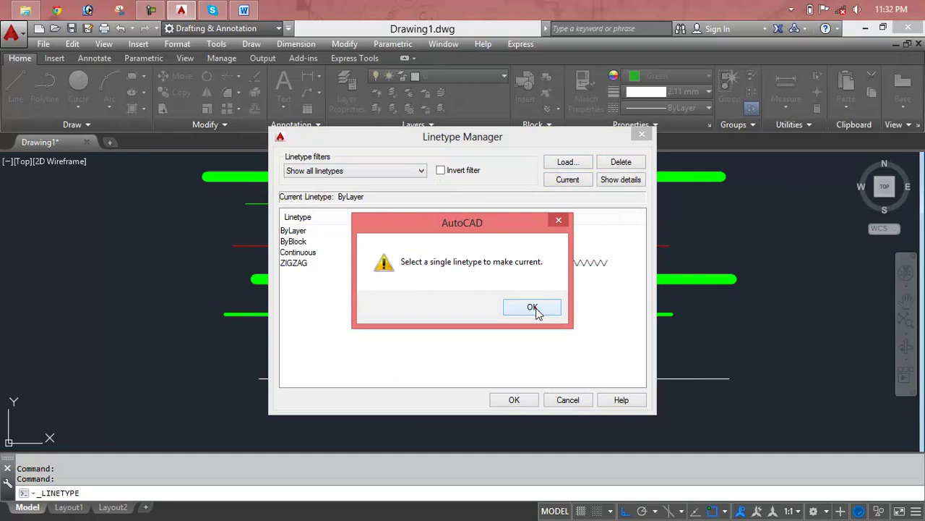
pyautogui.click(443, 262)
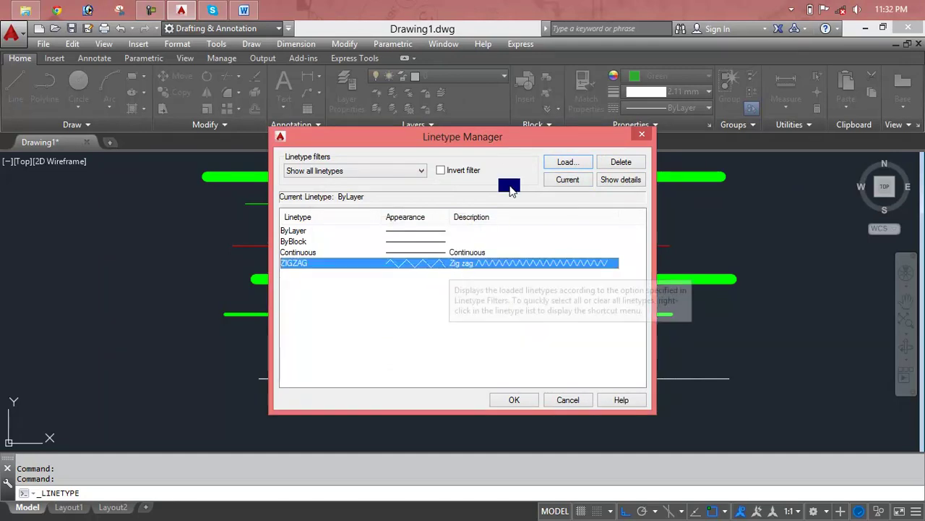
pyautogui.click(552, 181)
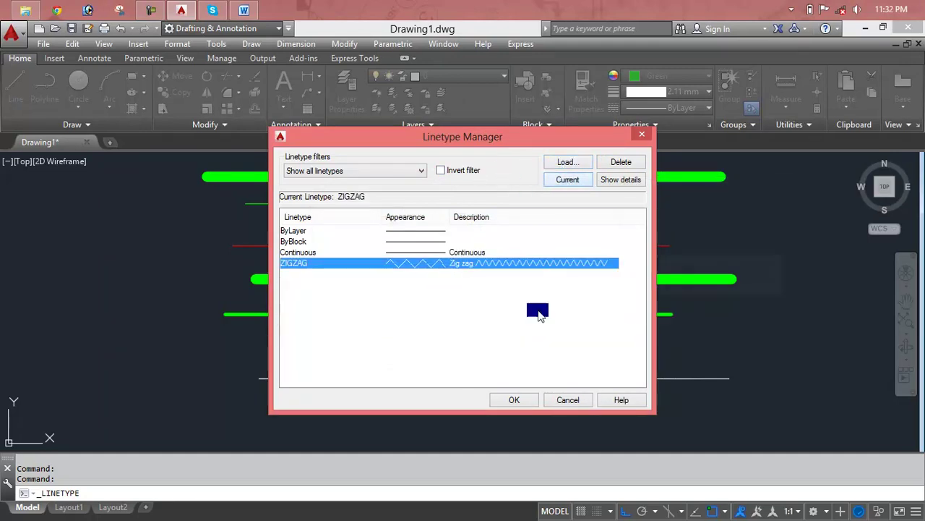
pyautogui.click(523, 399)
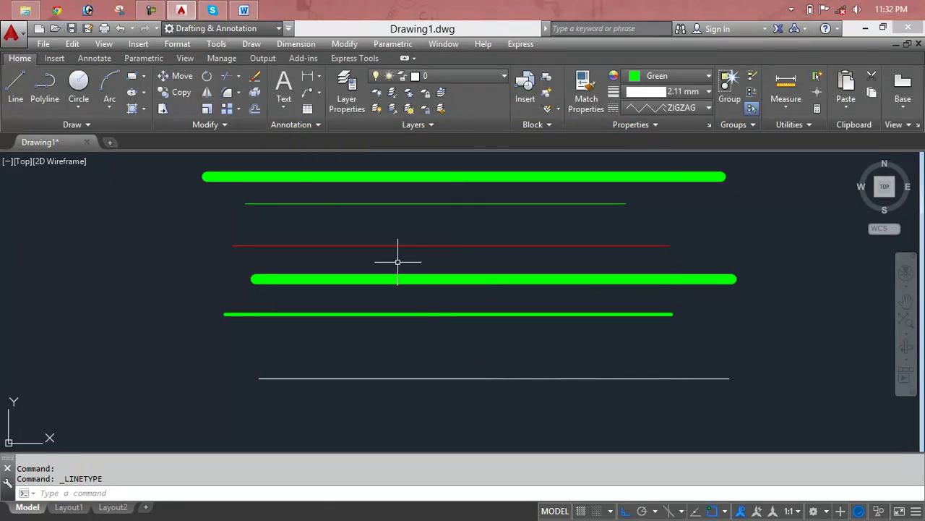
# - Draw a zigzag line from left to right below the existing lines
pyautogui.write('l')
pyautogui.press('Return')
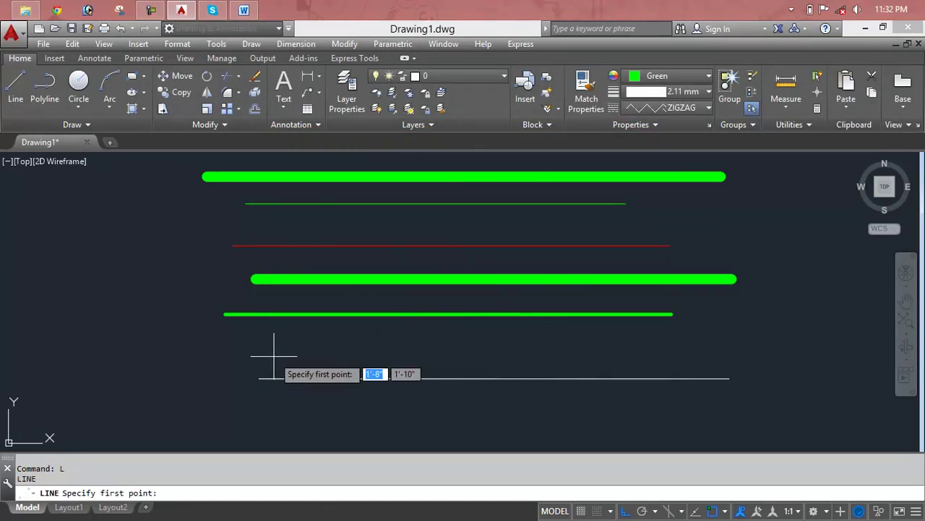
pyautogui.click(239, 345)
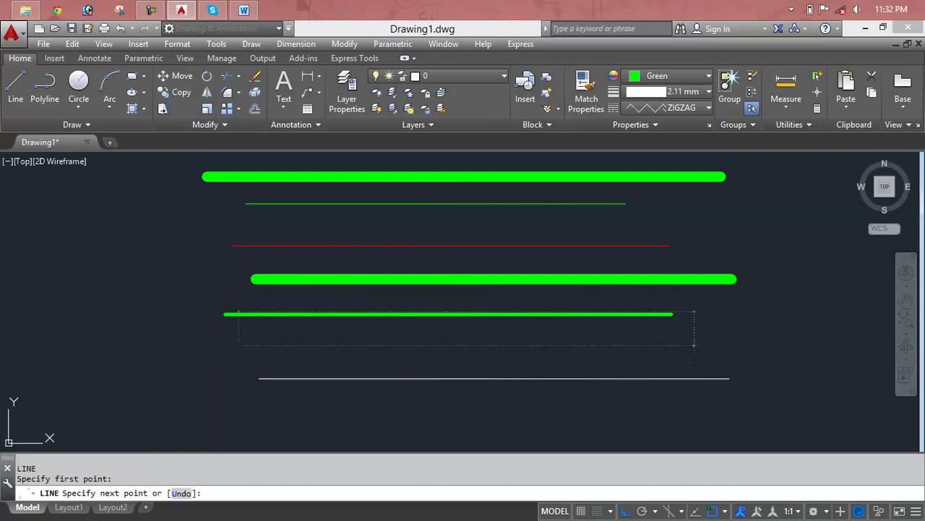
pyautogui.click(698, 361)
pyautogui.press('Return')
# - Reset the current lineweight to ByLayer
pyautogui.scroll(5, 618, 355)
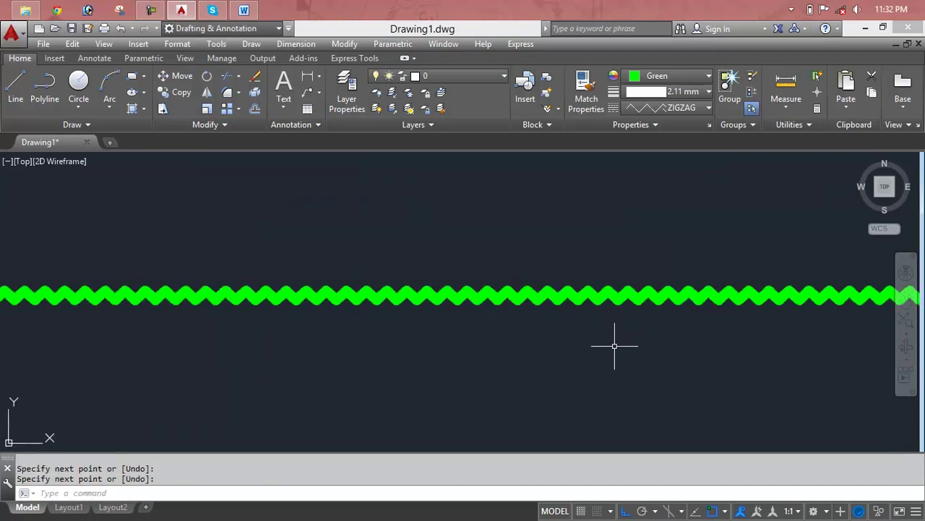
pyautogui.scroll(5, 594, 275)
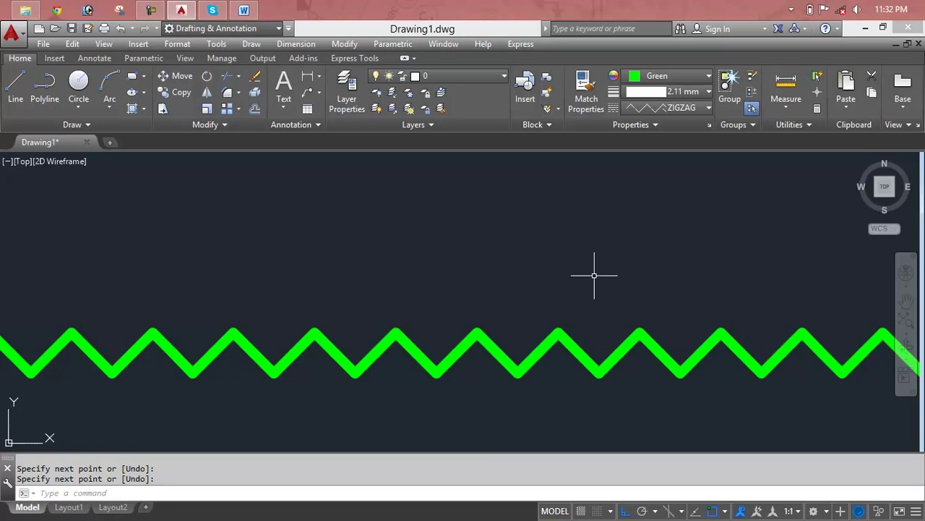
pyautogui.scroll(-3, 594, 274)
pyautogui.scroll(-3, 595, 279)
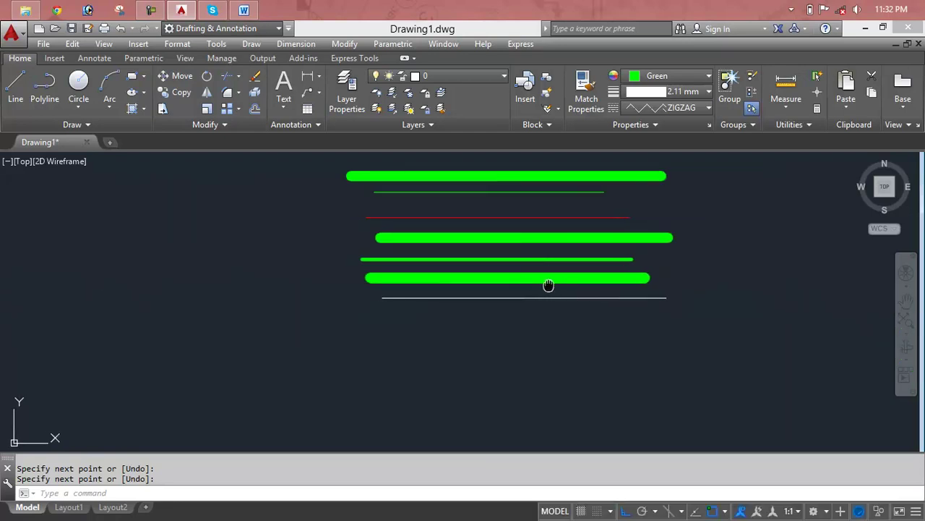
pyautogui.moveTo(538, 283); pyautogui.dragTo(586, 293, button='middle')
pyautogui.scroll(5, 586, 293)
pyautogui.scroll(-4, 587, 293)
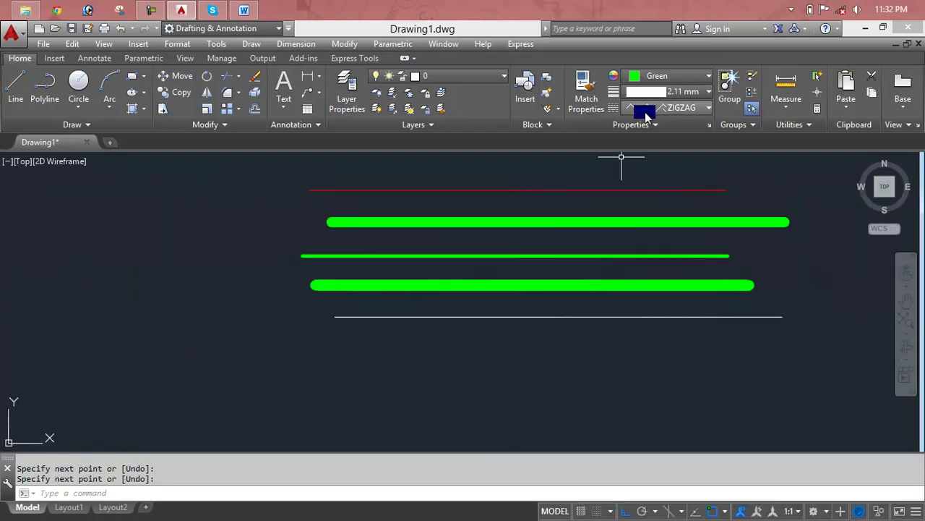
pyautogui.click(666, 93)
pyautogui.scroll(2, 667, 123)
pyautogui.scroll(2, 669, 118)
pyautogui.scroll(2, 668, 111)
pyautogui.click(668, 108)
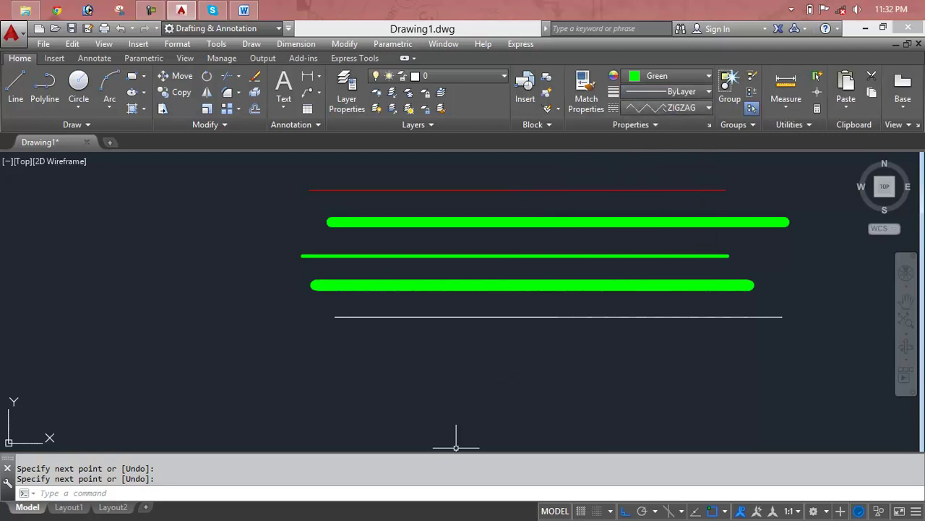
# - Draw a thin green zigzag line beneath all the other lines
pyautogui.write('l')
pyautogui.press('Return')
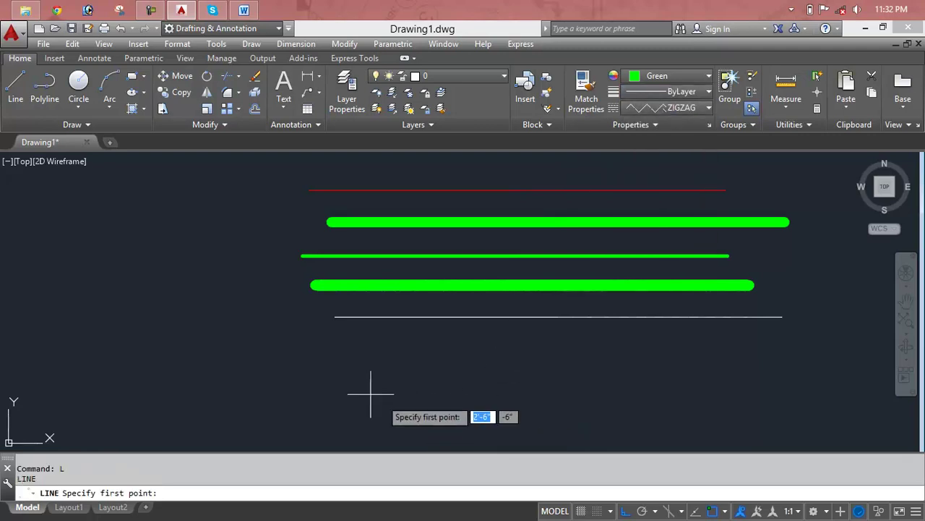
pyautogui.click(328, 376)
pyautogui.click(672, 376)
pyautogui.press('Return')
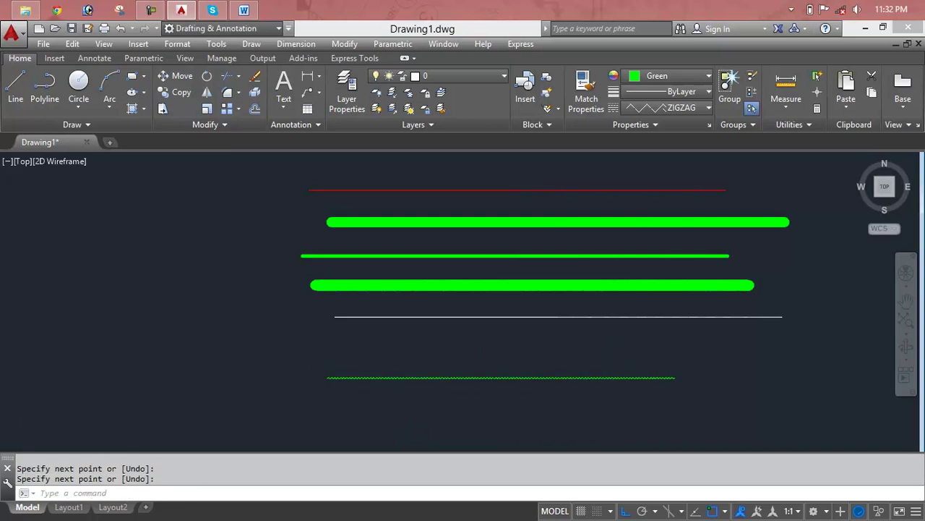
pyautogui.scroll(8, 607, 375)
pyautogui.scroll(-4, 607, 375)
pyautogui.scroll(-4, 607, 375)
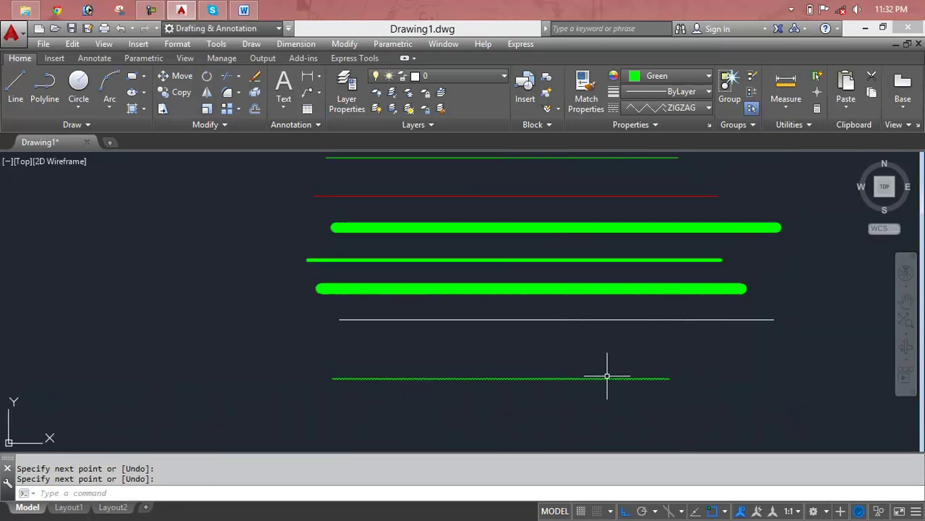
pyautogui.moveTo(607, 375); pyautogui.dragTo(609, 330, button='middle')
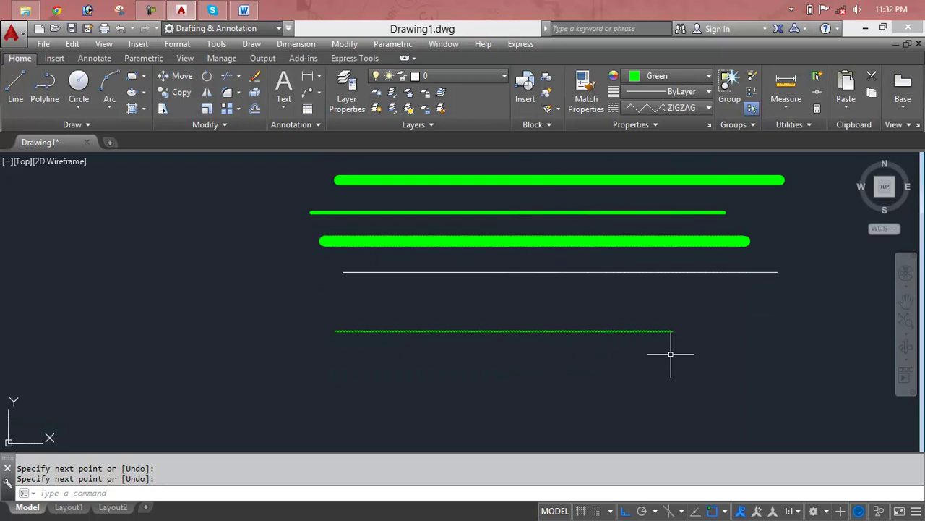
pyautogui.moveTo(663, 338); pyautogui.dragTo(660, 360, button='middle')
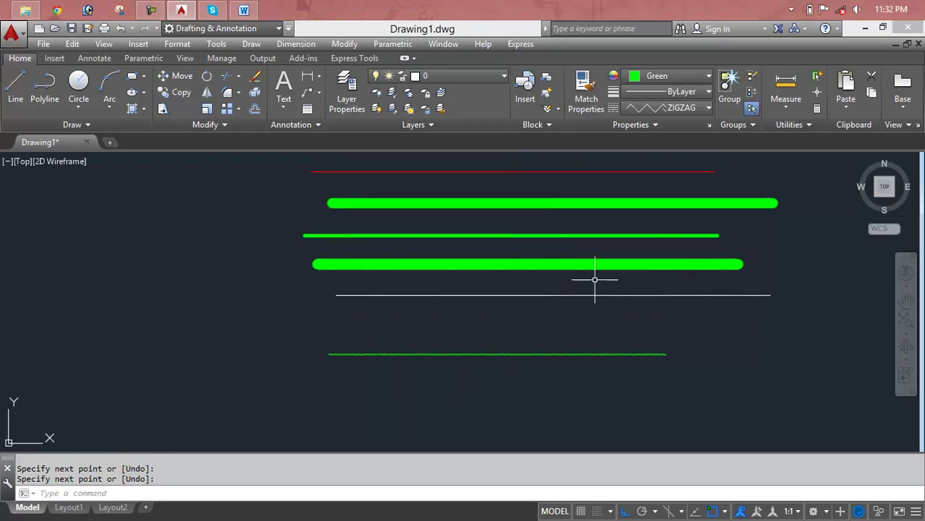
pyautogui.scroll(4, 596, 293)
pyautogui.scroll(2, 597, 287)
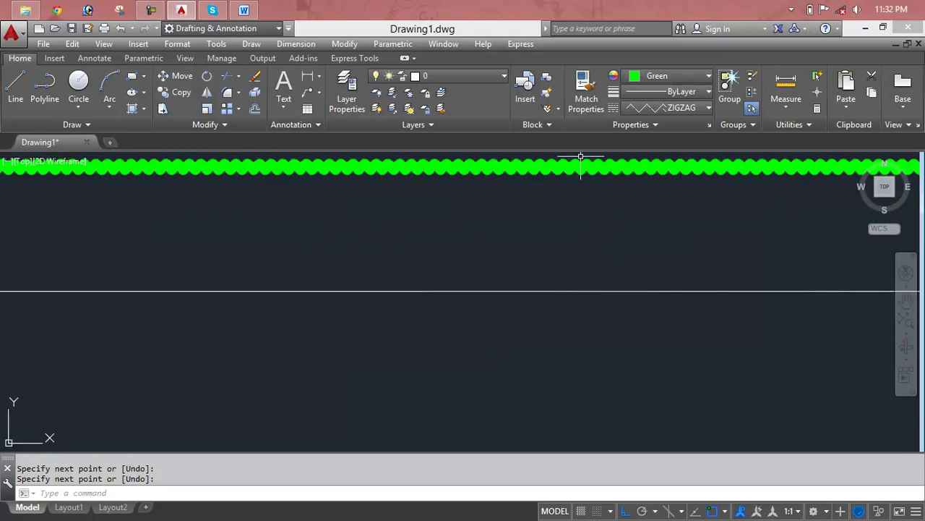
# - Match the white line's properties onto the zigzag band
pyautogui.click(581, 107)
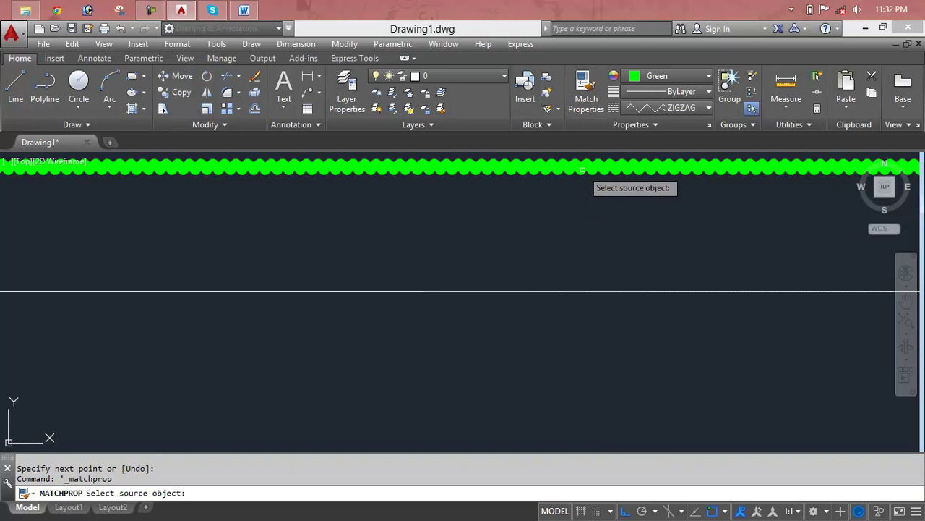
pyautogui.click(582, 170)
pyautogui.click(582, 170)
pyautogui.click(587, 292)
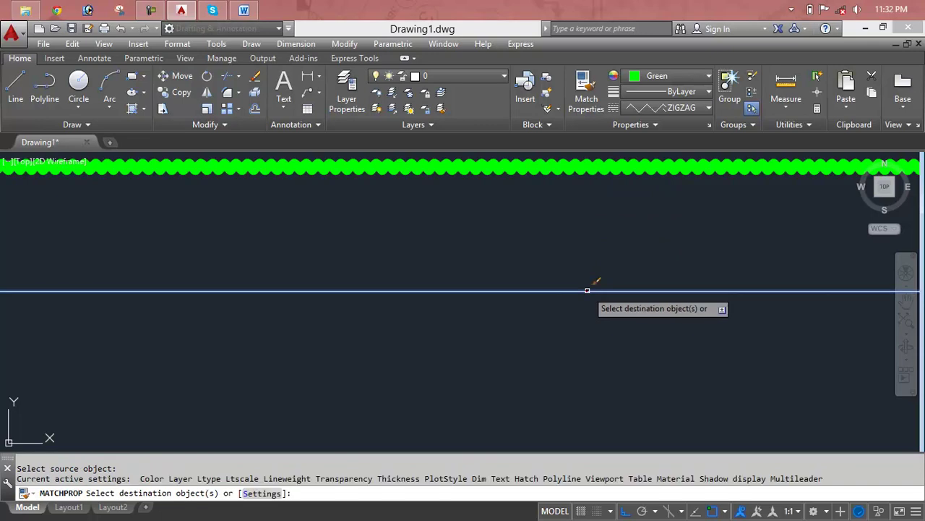
pyautogui.click(569, 167)
# - Make the two green lines thin and white with Match Properties
pyautogui.scroll(-3, 587, 205)
pyautogui.moveTo(588, 207); pyautogui.dragTo(523, 267, button='middle')
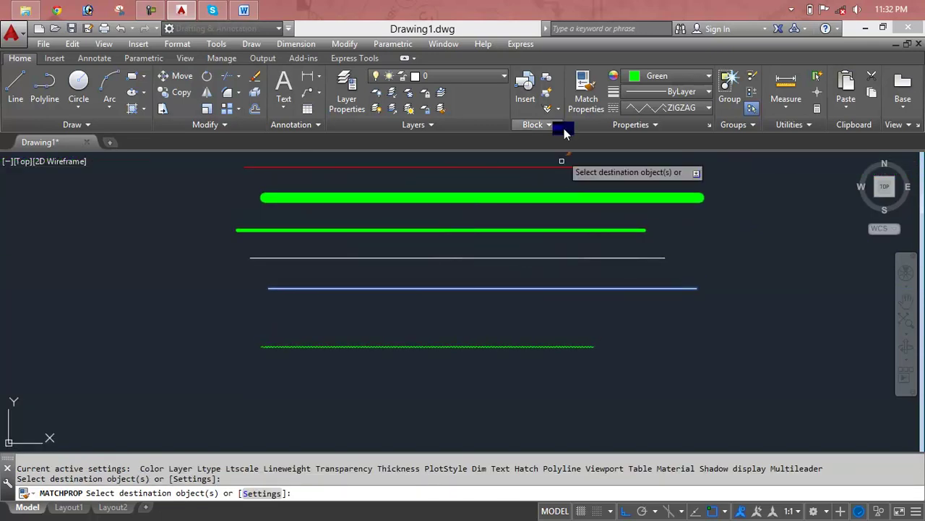
pyautogui.click(585, 95)
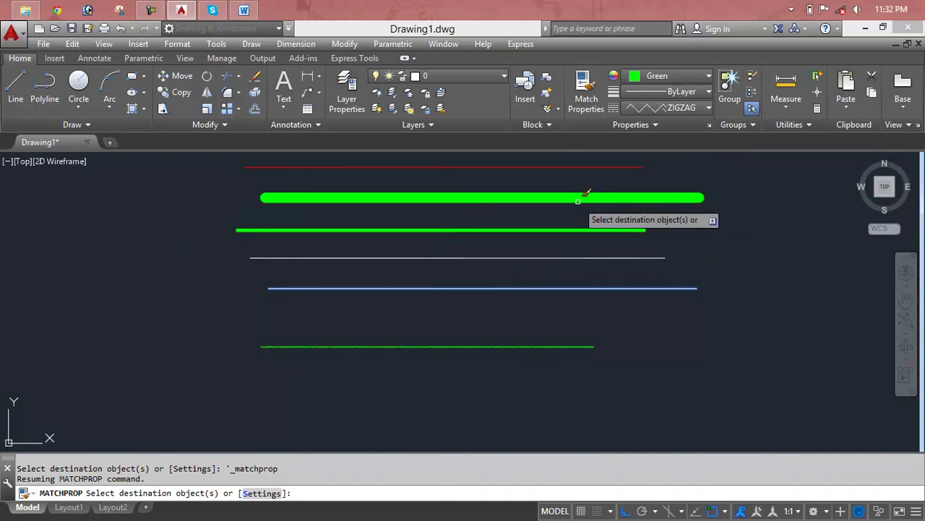
pyautogui.click(578, 198)
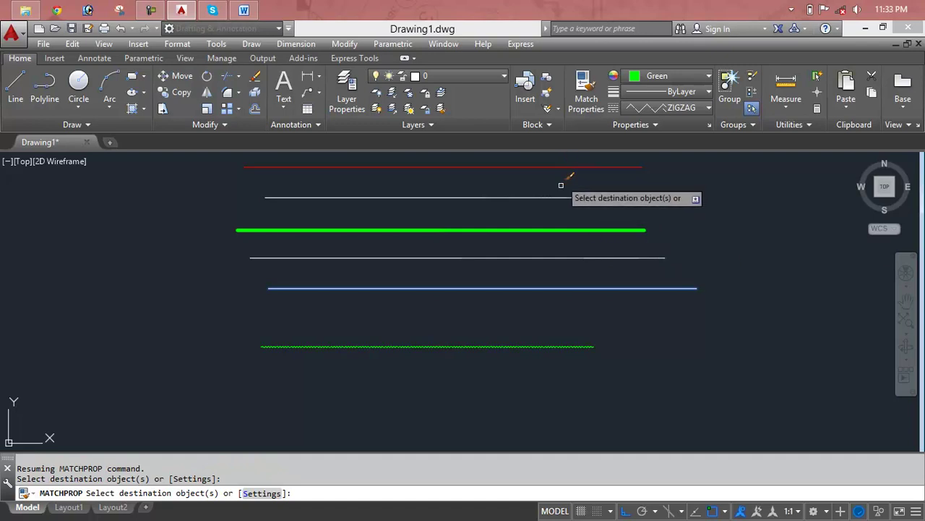
pyautogui.click(559, 228)
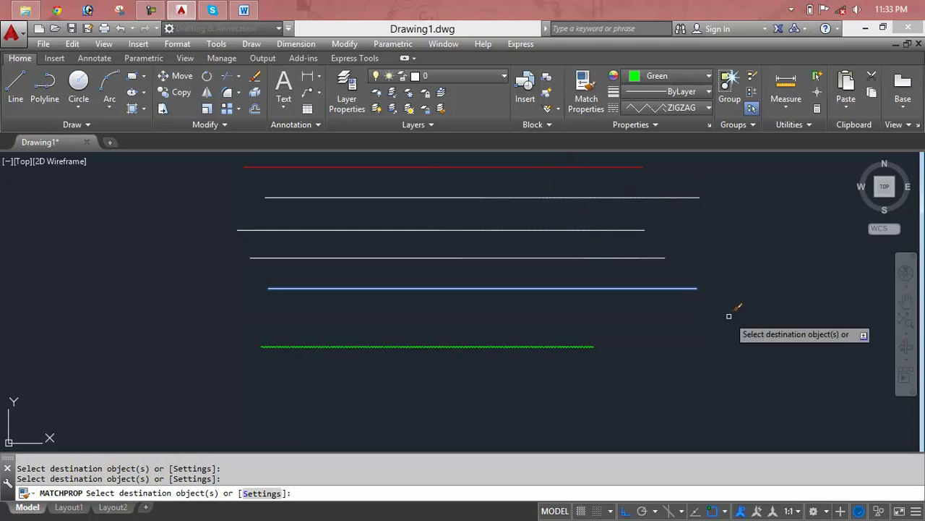
pyautogui.press('Escape')
pyautogui.press('Escape')
pyautogui.press('Escape')
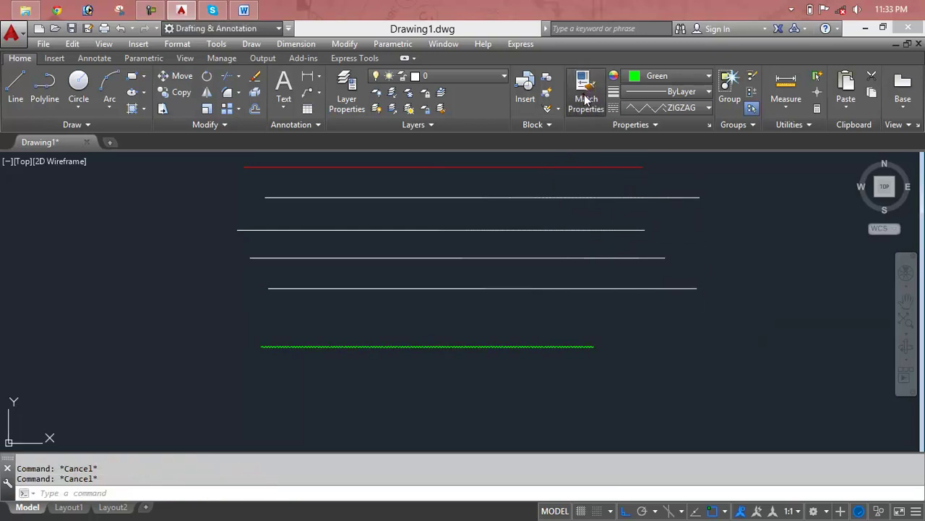
# - Copy the green zigzag line's properties onto a white line
pyautogui.click(584, 90)
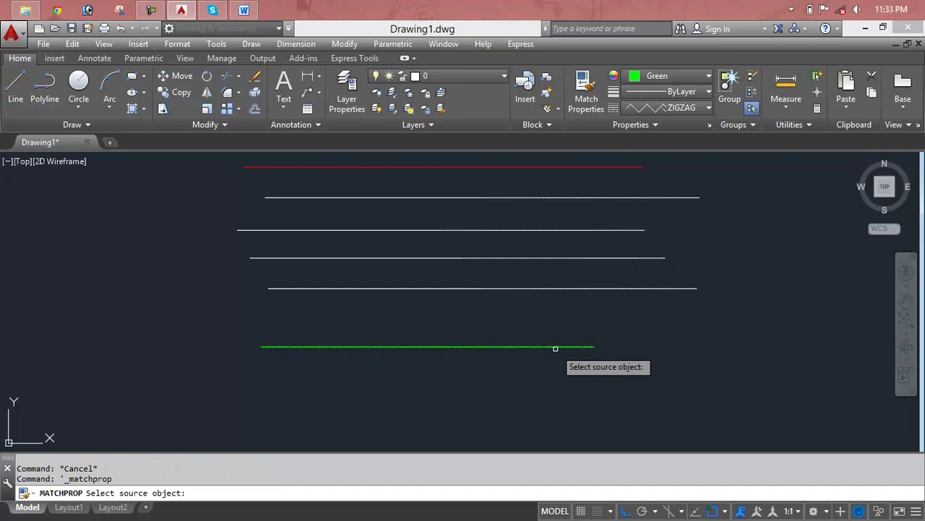
pyautogui.scroll(5, 555, 348)
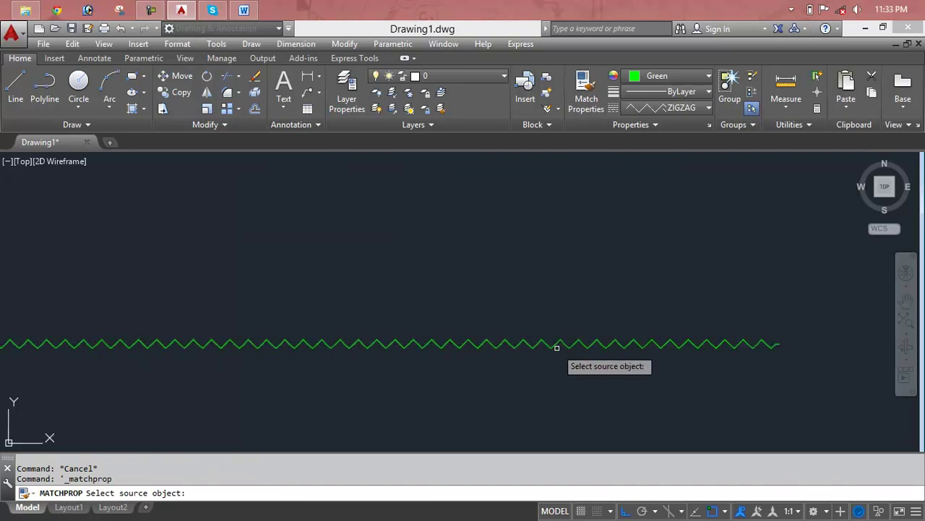
pyautogui.click(557, 348)
pyautogui.moveTo(569, 318); pyautogui.dragTo(554, 413, button='middle')
pyautogui.scroll(-3, 557, 364)
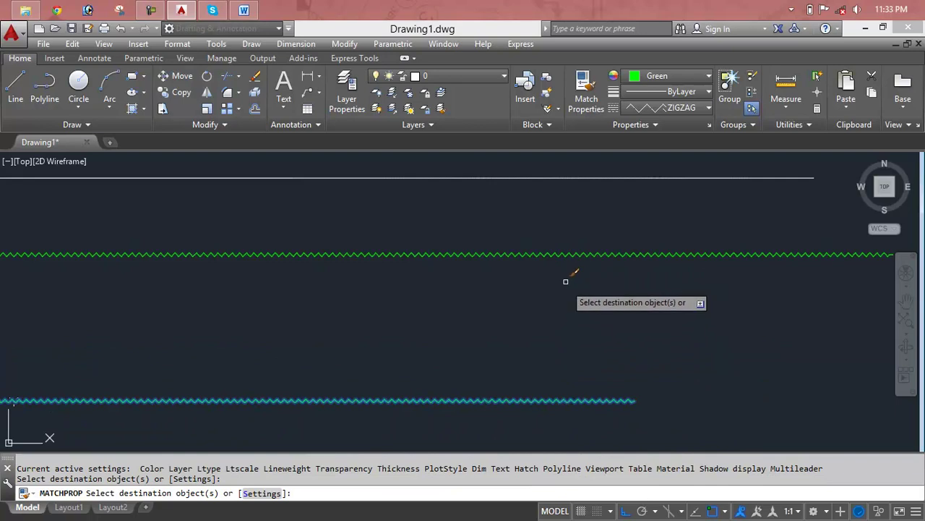
pyautogui.scroll(5, 568, 289)
pyautogui.moveTo(570, 162)
pyautogui.mouseDown(button='middle')
pyautogui.moveTo(566, 380)
pyautogui.moveTo(578, 459)
pyautogui.mouseUp(button='middle')
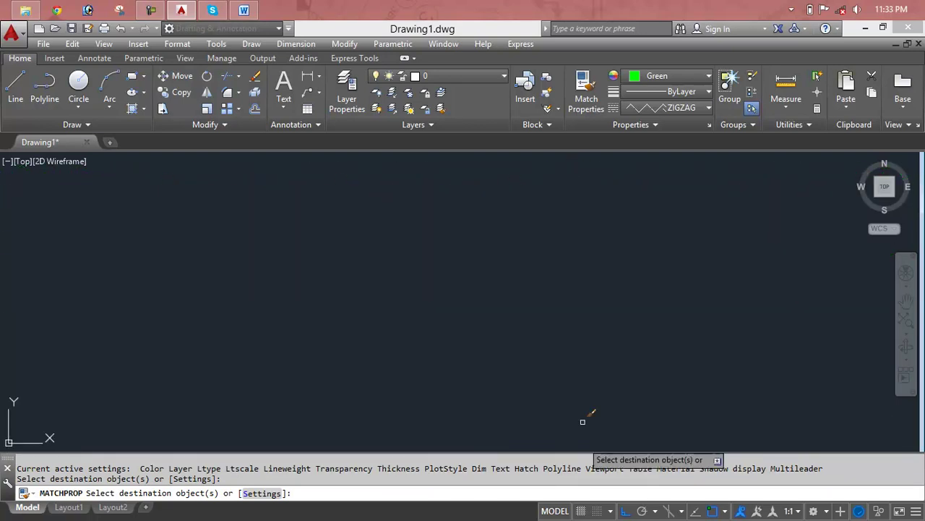
pyautogui.click(571, 176)
pyautogui.scroll(-2, 578, 227)
pyautogui.moveTo(578, 235)
pyautogui.mouseDown(button='middle')
pyautogui.moveTo(640, 272)
pyautogui.moveTo(659, 308)
pyautogui.mouseUp(button='middle')
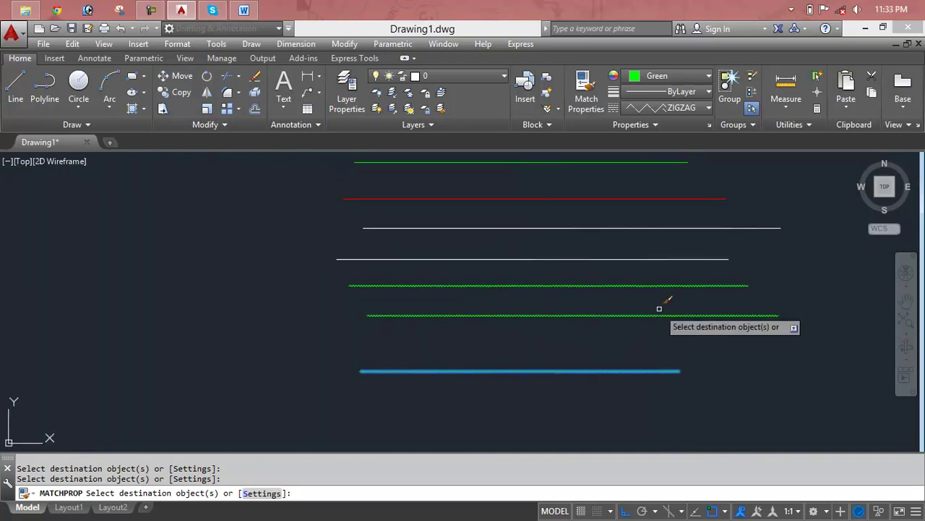
pyautogui.press('Escape')
pyautogui.press('Escape')
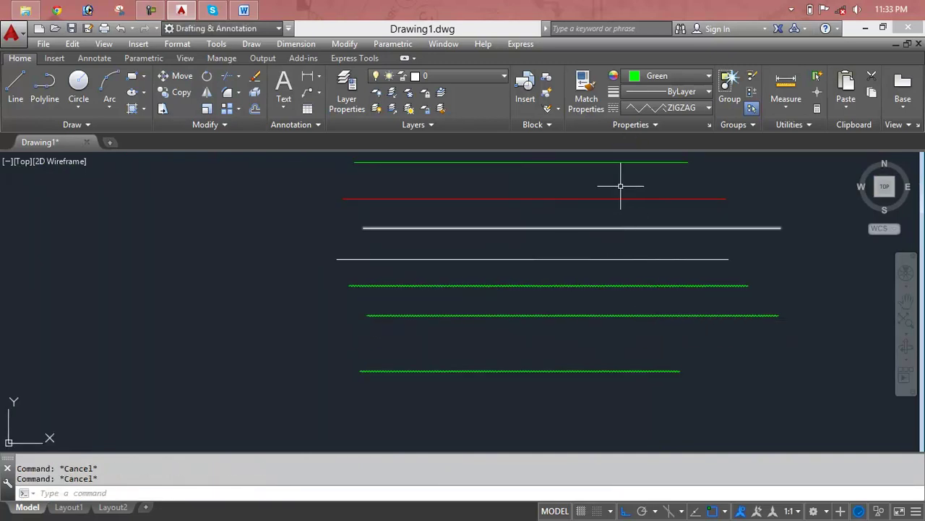
# - Match the white line's properties onto several lines selected by lasso
pyautogui.click(586, 90)
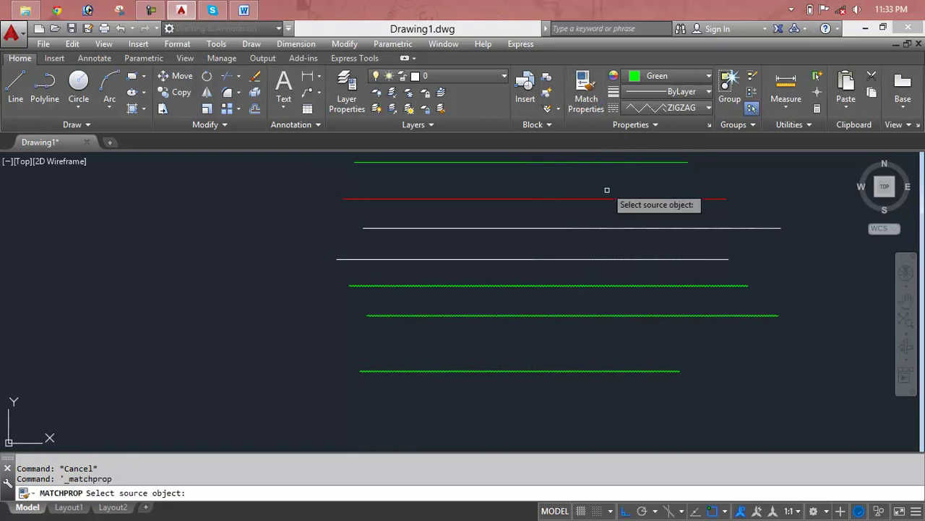
pyautogui.click(611, 227)
pyautogui.scroll(-3, 611, 228)
pyautogui.moveTo(612, 231); pyautogui.dragTo(579, 266, button='middle')
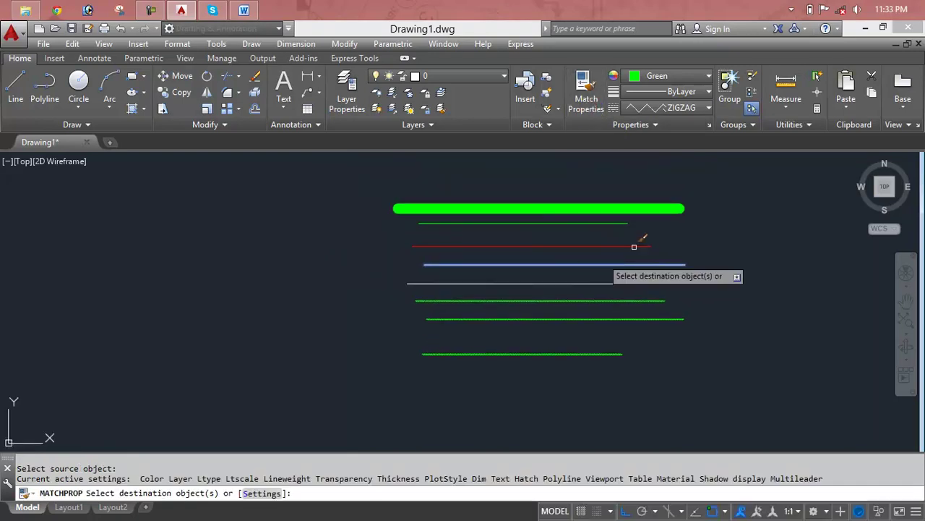
pyautogui.moveTo(719, 184)
pyautogui.mouseDown()
pyautogui.moveTo(628, 264)
pyautogui.moveTo(333, 190)
pyautogui.mouseUp()
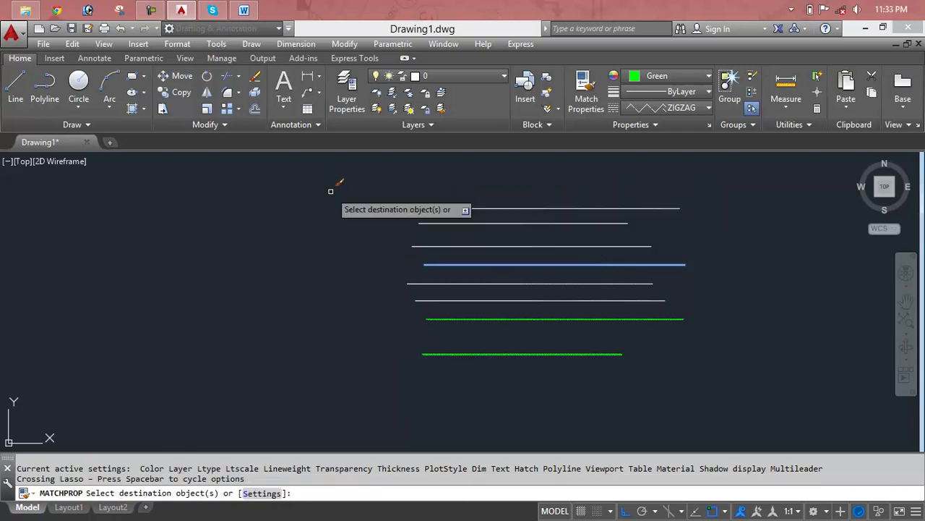
pyautogui.moveTo(703, 257); pyautogui.dragTo(309, 242)
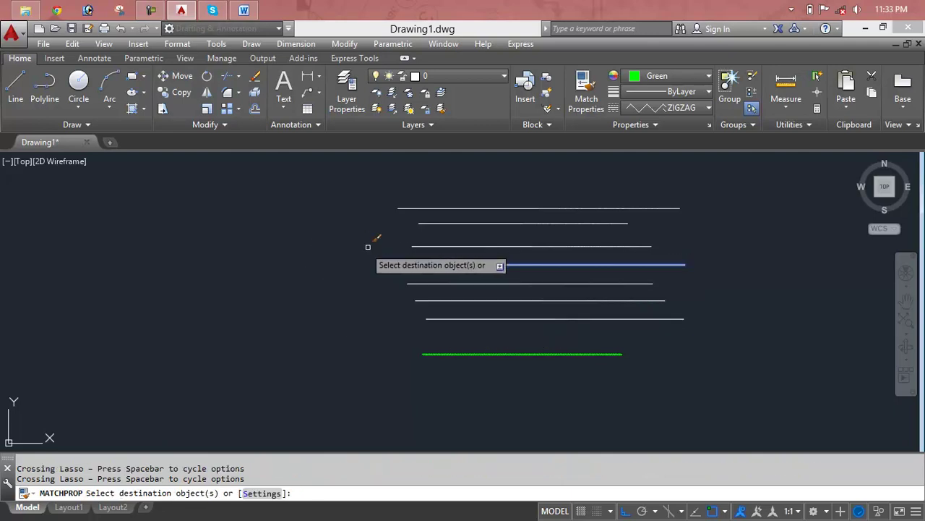
pyautogui.moveTo(363, 252)
pyautogui.mouseDown()
pyautogui.moveTo(571, 345)
pyautogui.moveTo(772, 234)
pyautogui.mouseUp()
pyautogui.moveTo(716, 238); pyautogui.dragTo(535, 248)
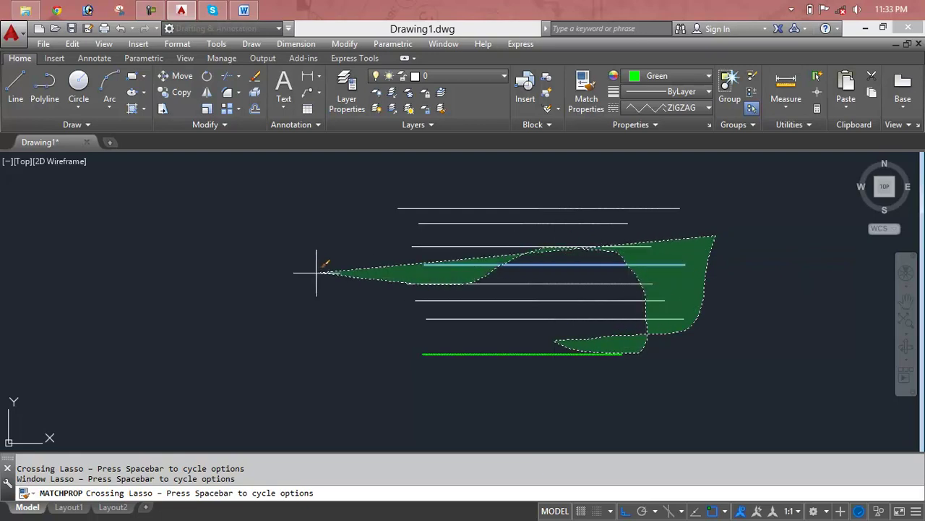
pyautogui.moveTo(535, 248); pyautogui.dragTo(749, 405)
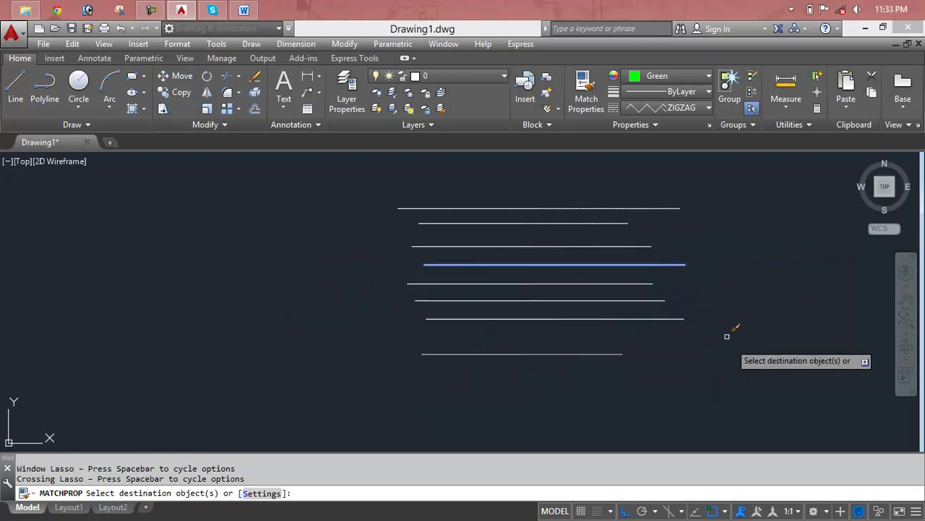
# - Apply the white properties to further lines by click and window selection
pyautogui.click(676, 266)
pyautogui.scroll(5, 575, 217)
pyautogui.moveTo(586, 214); pyautogui.dragTo(587, 352, button='middle')
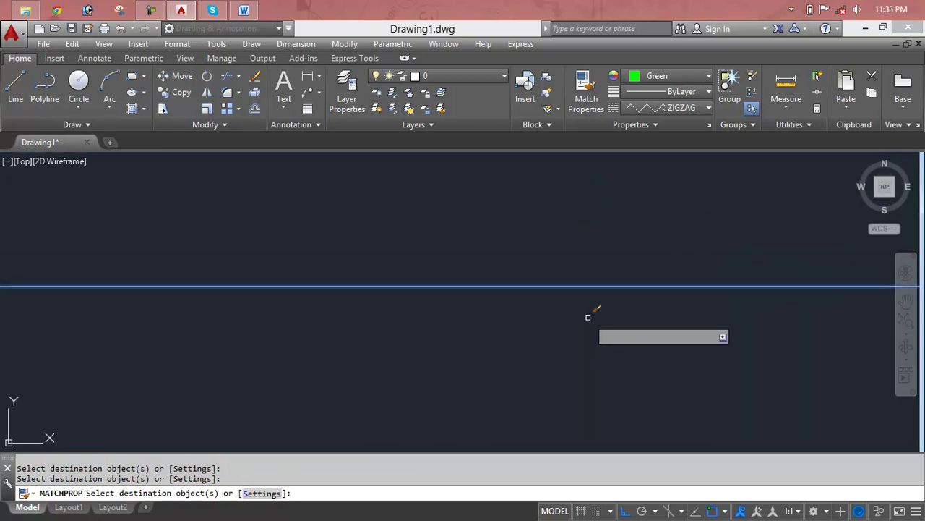
pyautogui.click(578, 292)
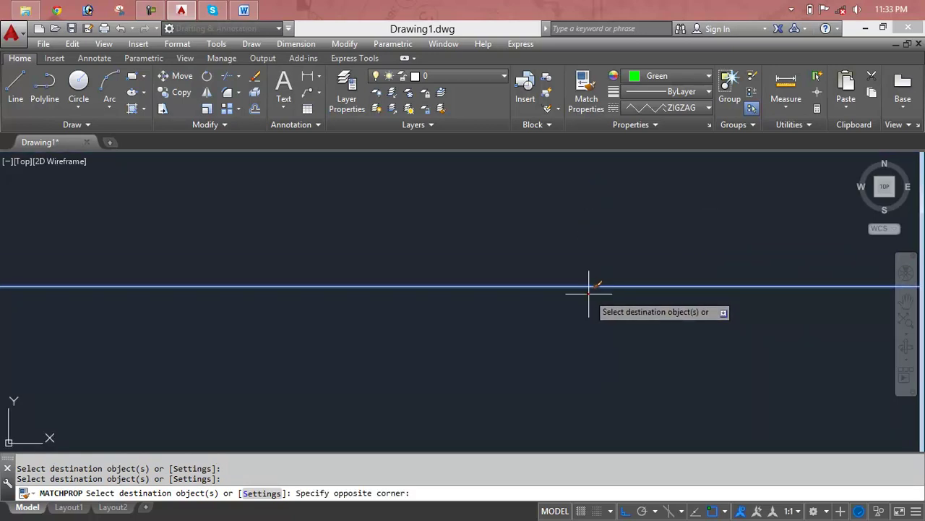
pyautogui.click(599, 274)
# - Cancel Match Properties and erase the fourth line in the stack
pyautogui.scroll(-3, 611, 282)
pyautogui.scroll(-7, 611, 282)
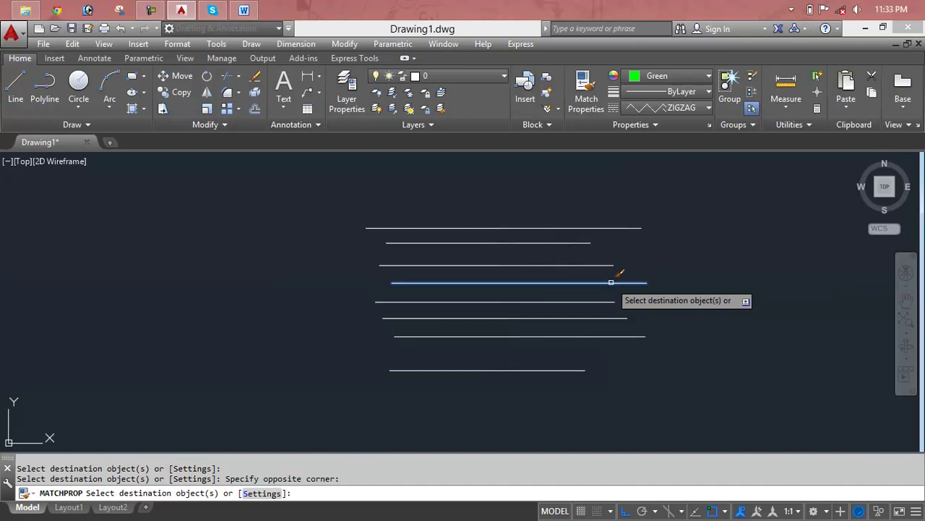
pyautogui.press('Escape')
pyautogui.press('Escape')
pyautogui.click(628, 283)
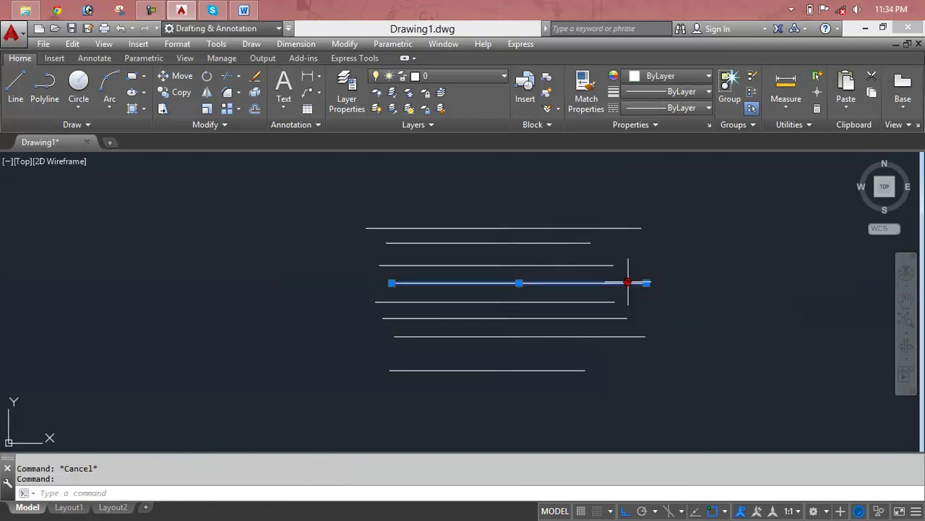
pyautogui.press('Delete')
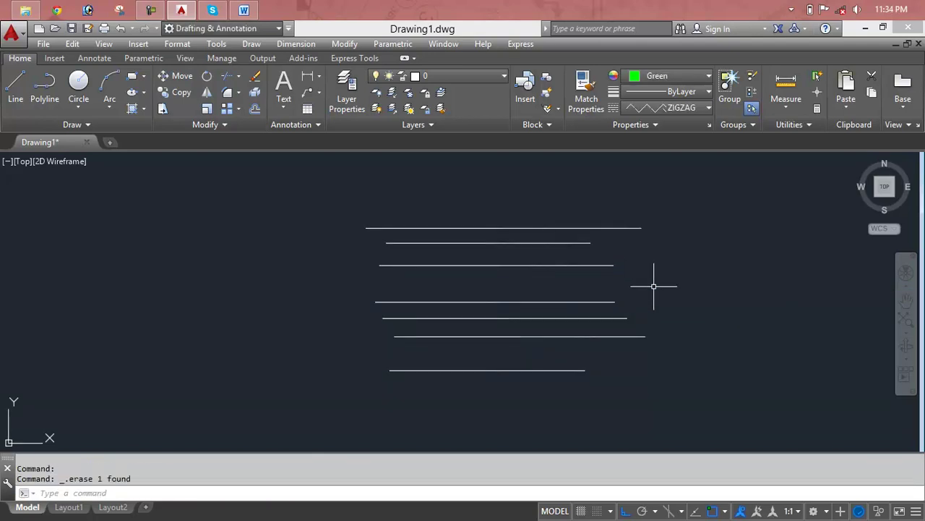
# - Browse the linetype list and extra property settings without changing anything
pyautogui.click(698, 110)
pyautogui.click(654, 125)
pyautogui.click(654, 125)
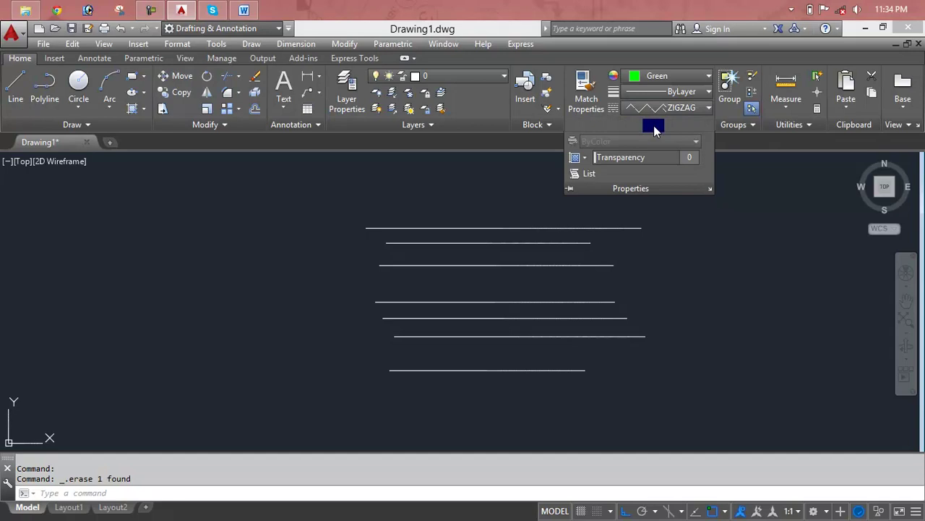
pyautogui.click(640, 163)
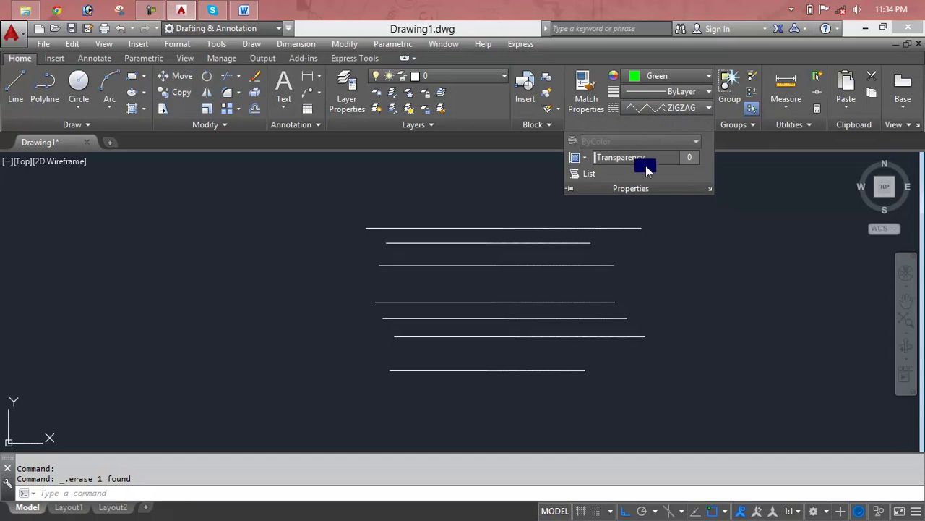
# - Window-select all seven remaining lines and erase them
pyautogui.click(656, 215)
pyautogui.click(368, 380)
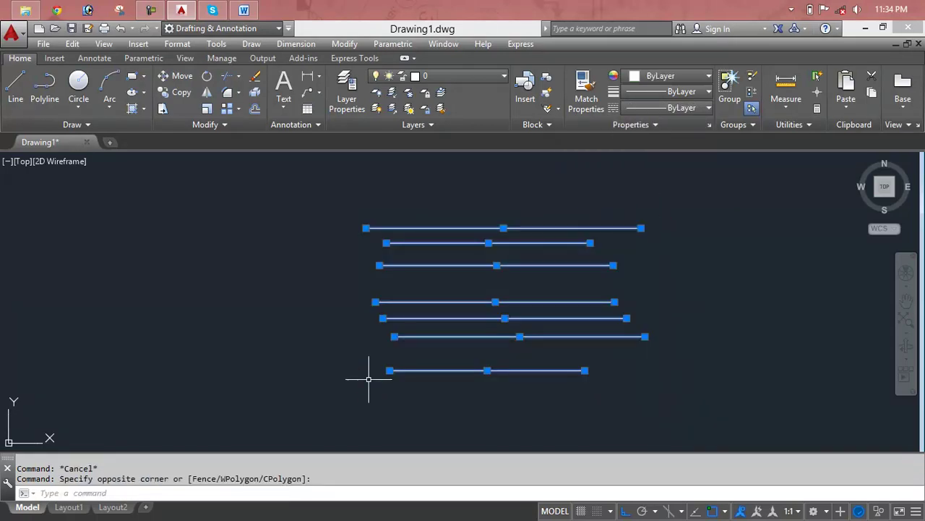
pyautogui.press('Delete')
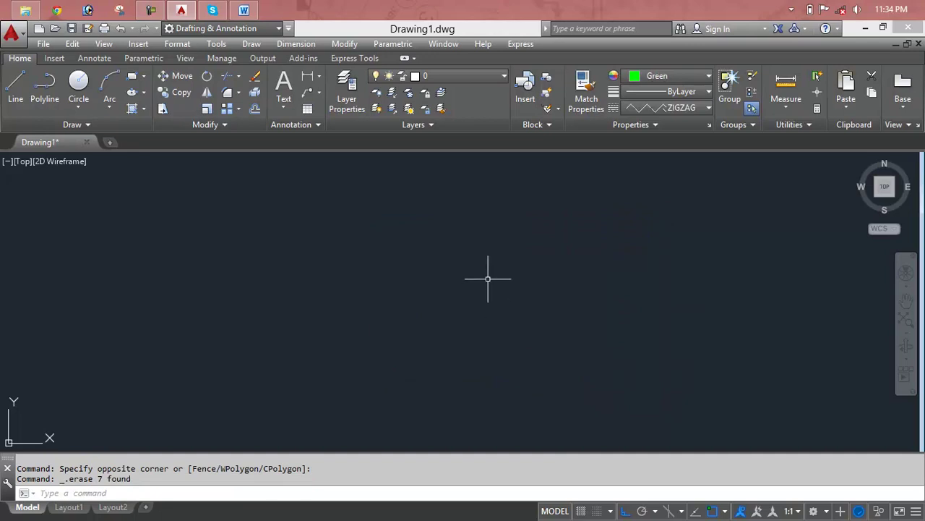
pyautogui.press('Escape')
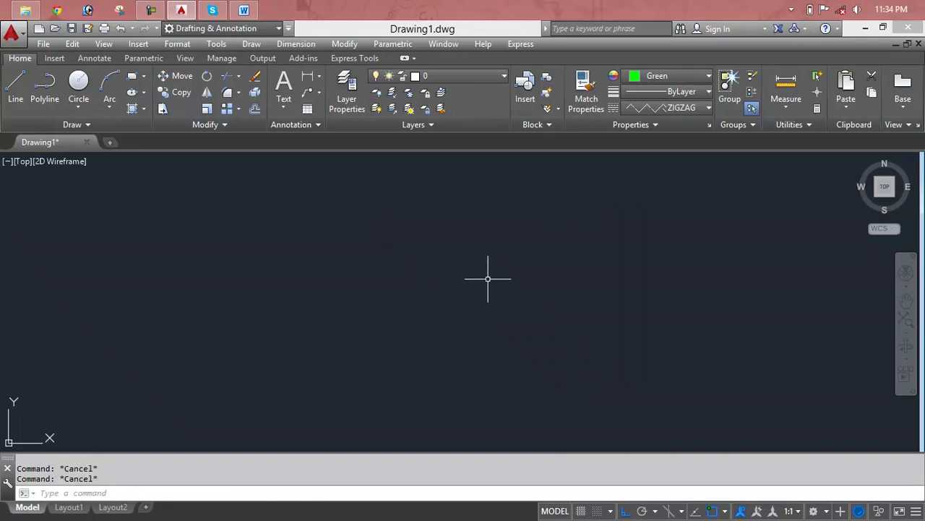
# - Draw a single-segment multiline with ML from left to right across the drawing
pyautogui.write('ML')
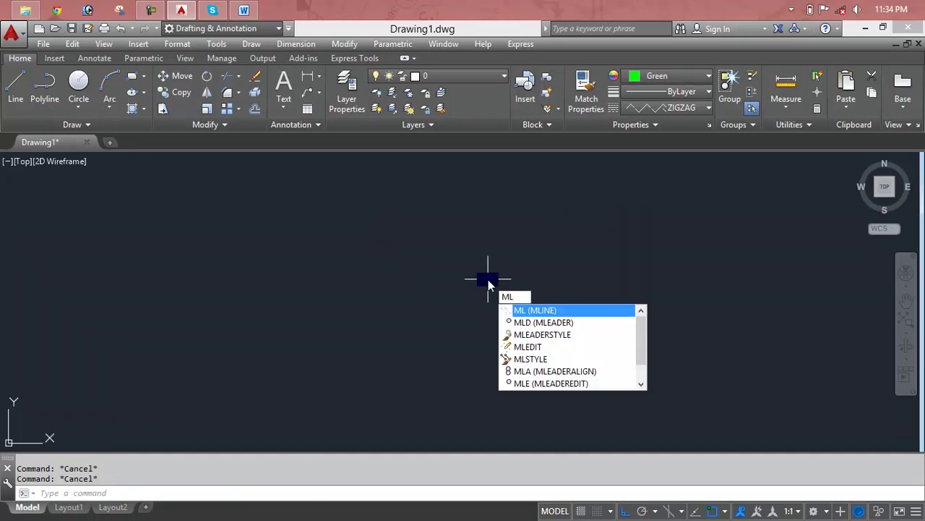
pyautogui.press('Return')
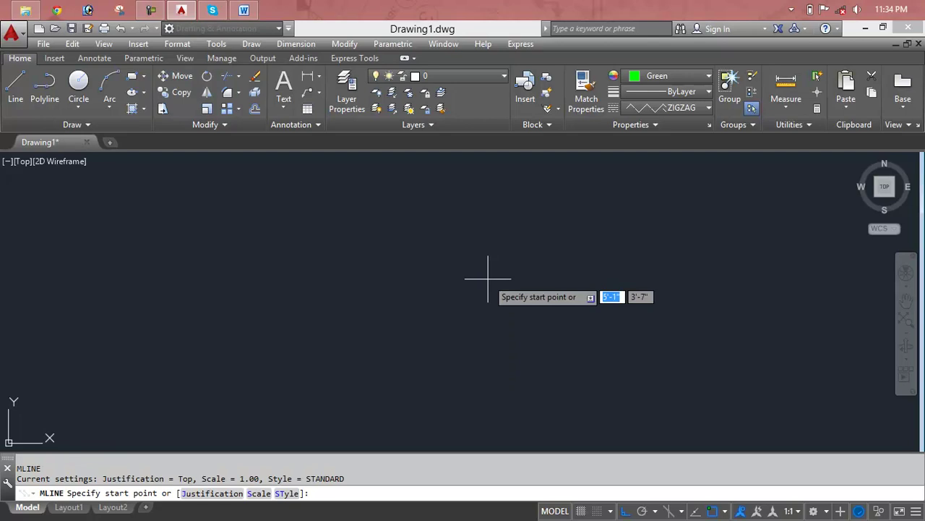
pyautogui.click(224, 275)
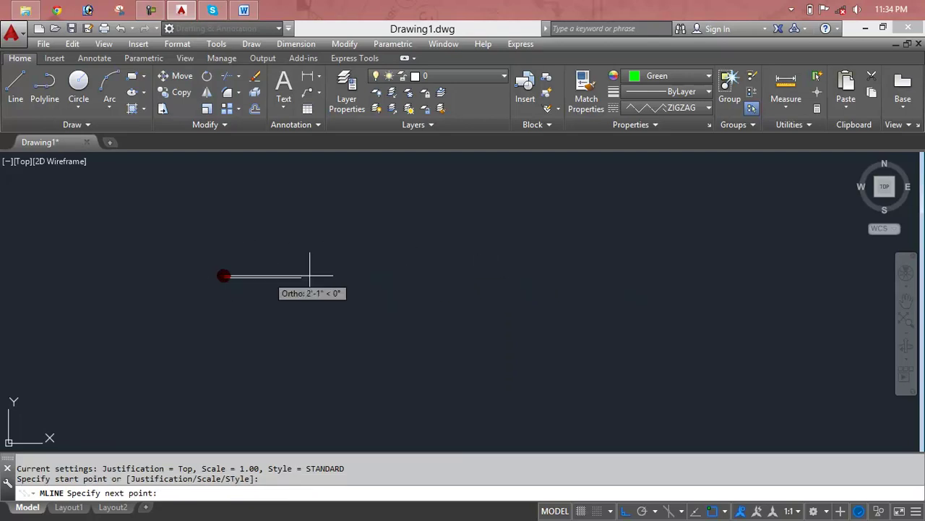
pyautogui.click(626, 281)
pyautogui.press('F1')
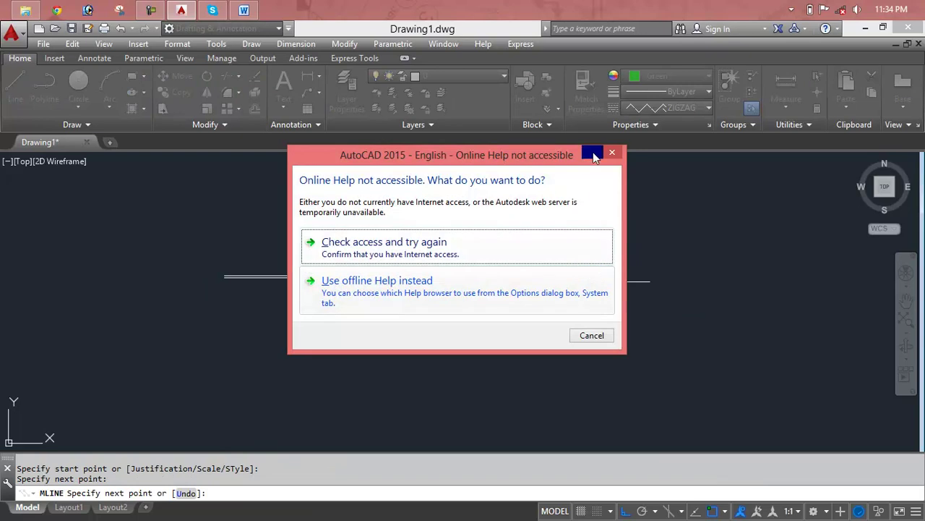
pyautogui.click(604, 151)
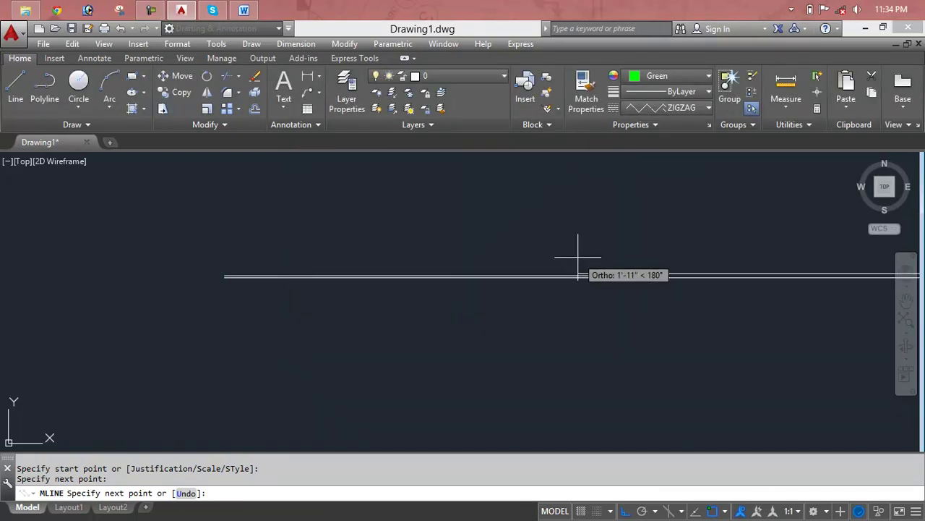
pyautogui.press('Escape')
# - Select the new multiline with a crossing window
pyautogui.scroll(2, 533, 275)
pyautogui.scroll(2, 533, 275)
pyautogui.scroll(-1, 532, 274)
pyautogui.scroll(-2, 533, 275)
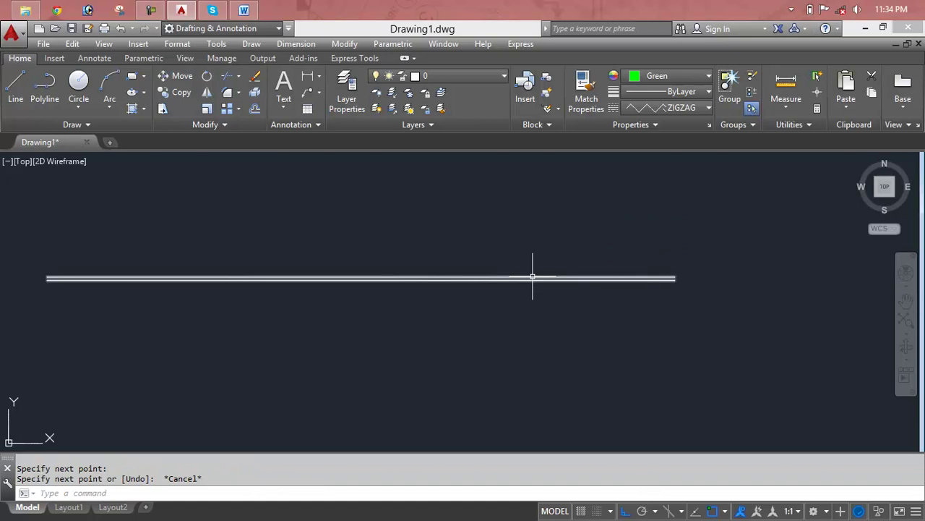
pyautogui.click(721, 256)
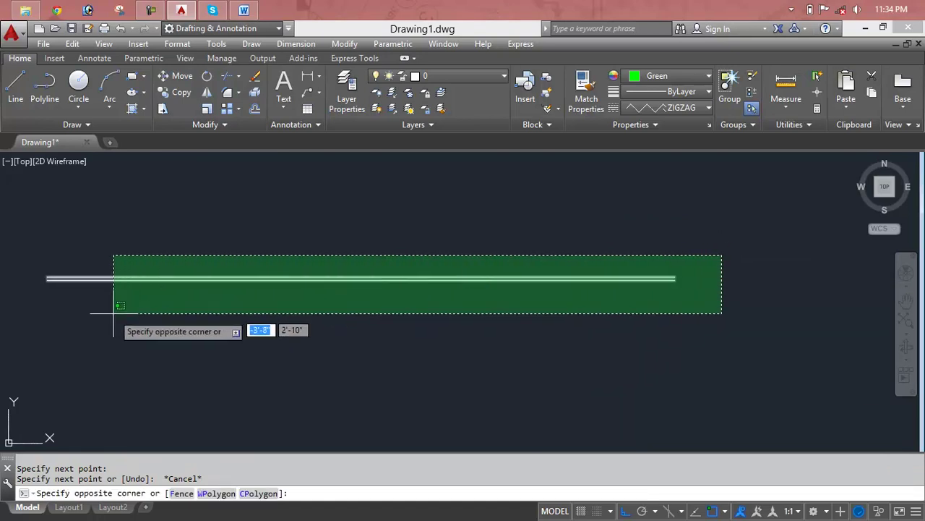
pyautogui.click(15, 314)
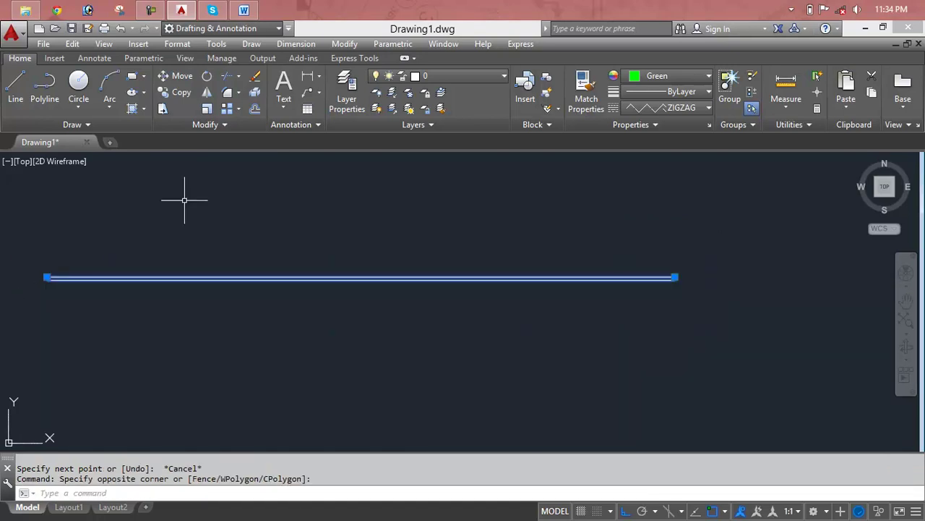
pyautogui.click(250, 42)
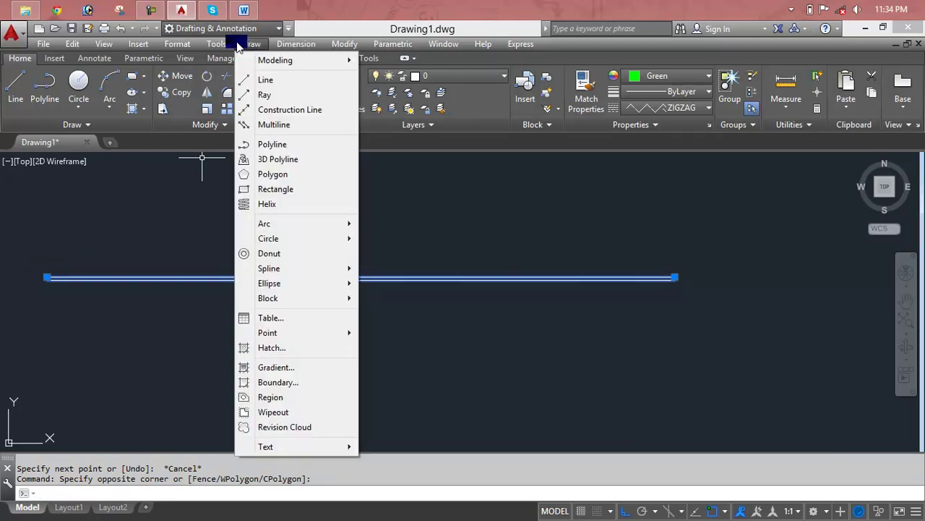
pyautogui.moveTo(177, 44)
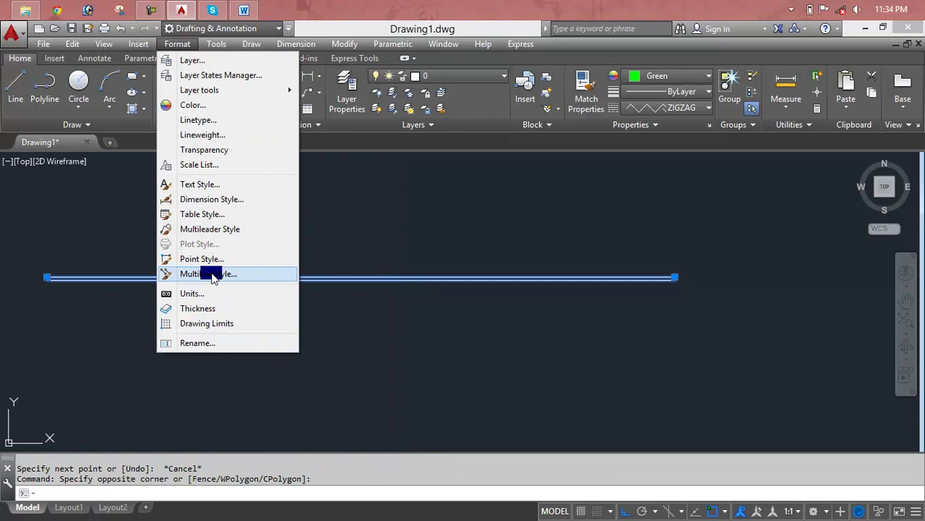
# - Open the Multiline Style dialog and move it aside
pyautogui.click(214, 279)
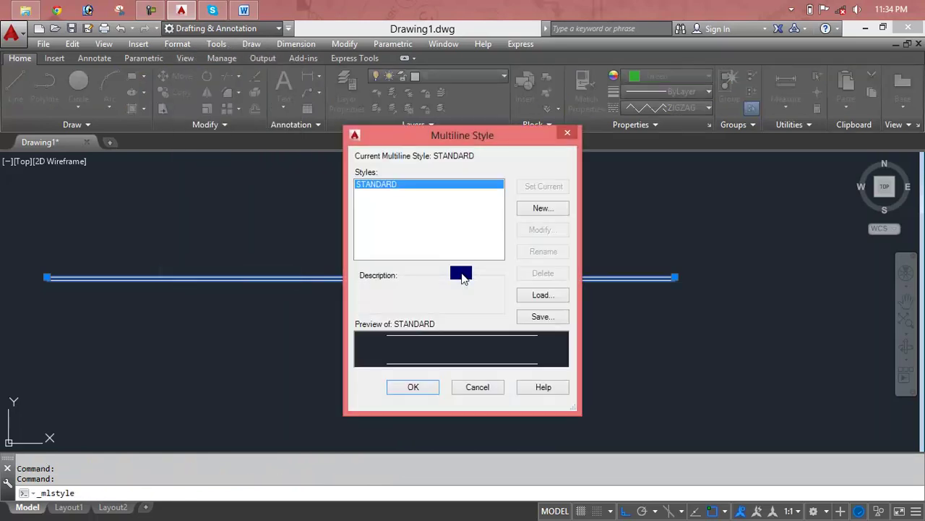
pyautogui.click(437, 127)
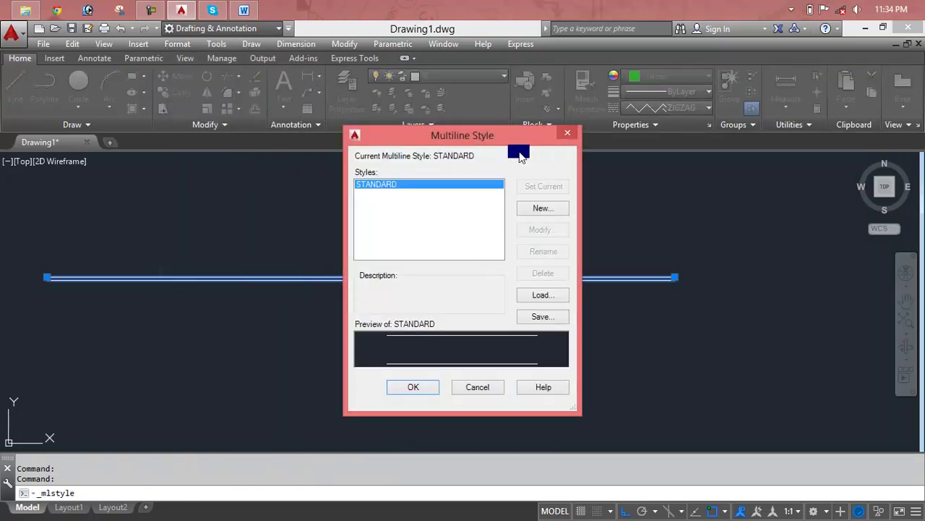
pyautogui.moveTo(510, 136); pyautogui.dragTo(583, 128)
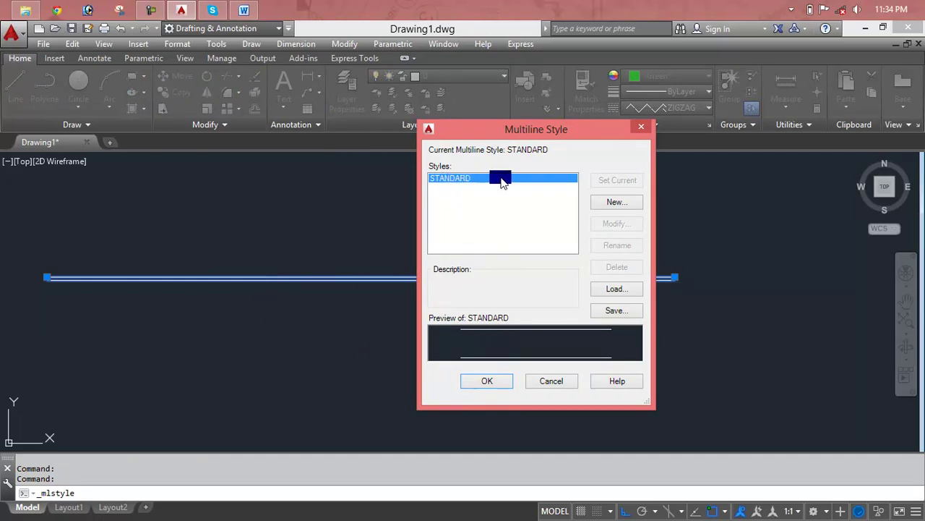
# - Create a new style named MLINE based on STANDARD and continue to its settings
pyautogui.click(615, 202)
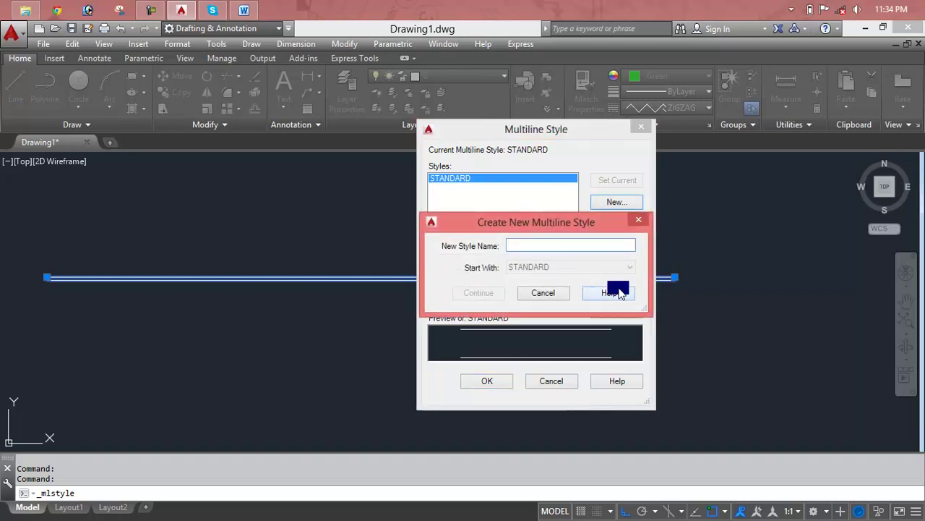
pyautogui.moveTo(540, 220); pyautogui.dragTo(539, 199)
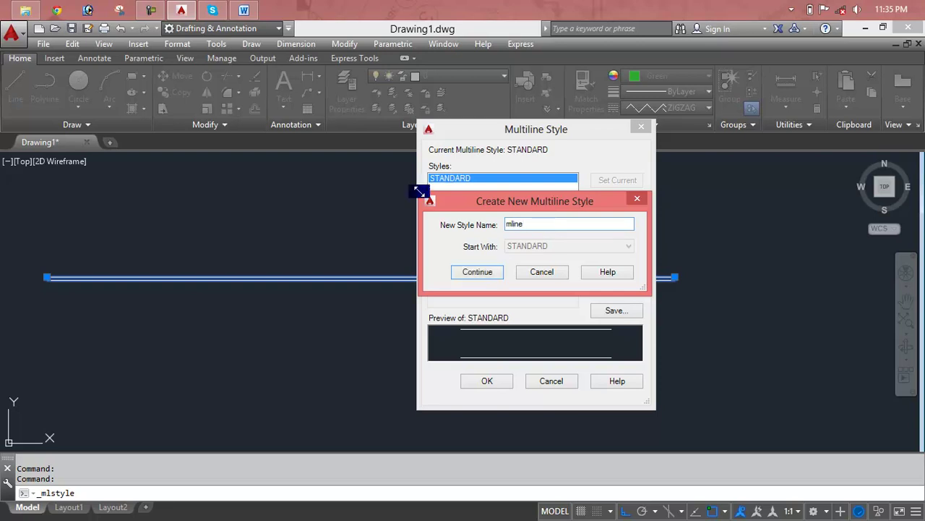
pyautogui.moveTo(515, 204)
pyautogui.mouseDown()
pyautogui.moveTo(520, 289)
pyautogui.moveTo(485, 403)
pyautogui.mouseUp()
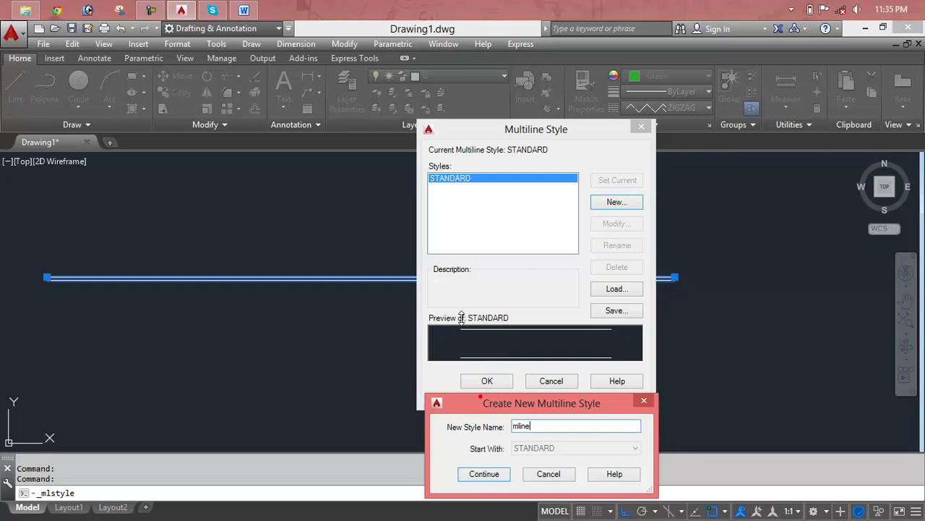
pyautogui.moveTo(483, 406); pyautogui.dragTo(431, 169)
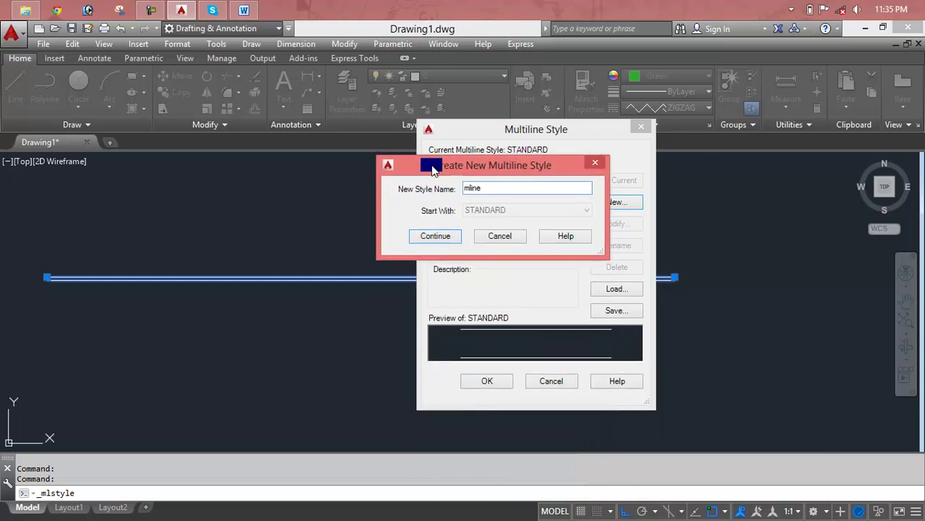
pyautogui.click(453, 244)
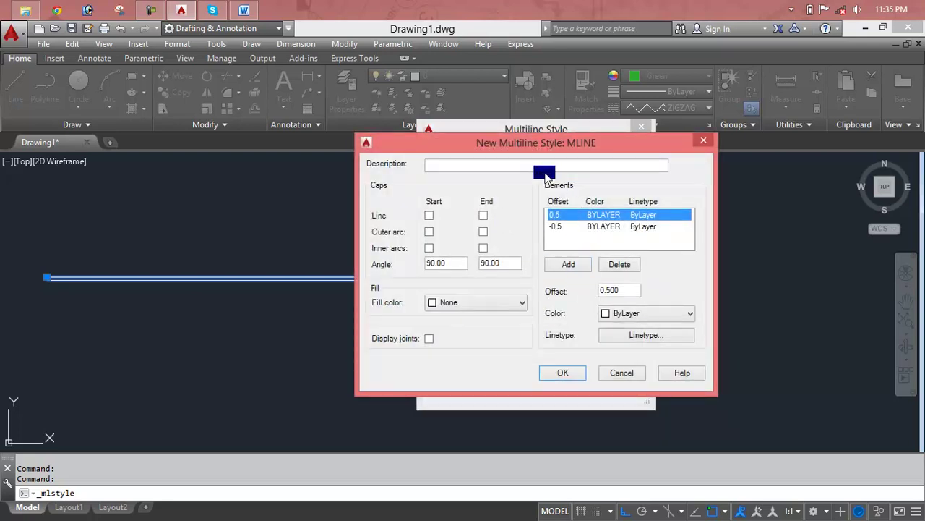
# - Start a style description, move the dialog left, and remove the -0.5 element
pyautogui.click(544, 166)
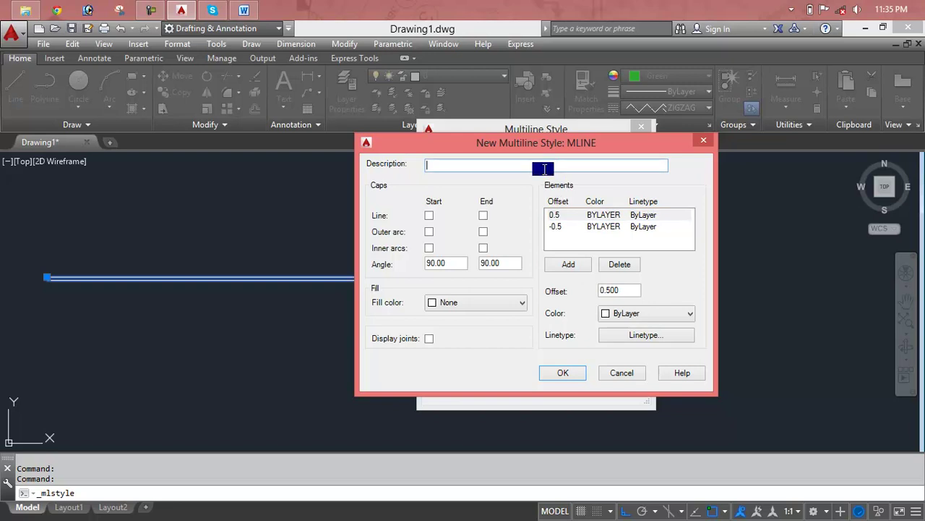
pyautogui.click(570, 227)
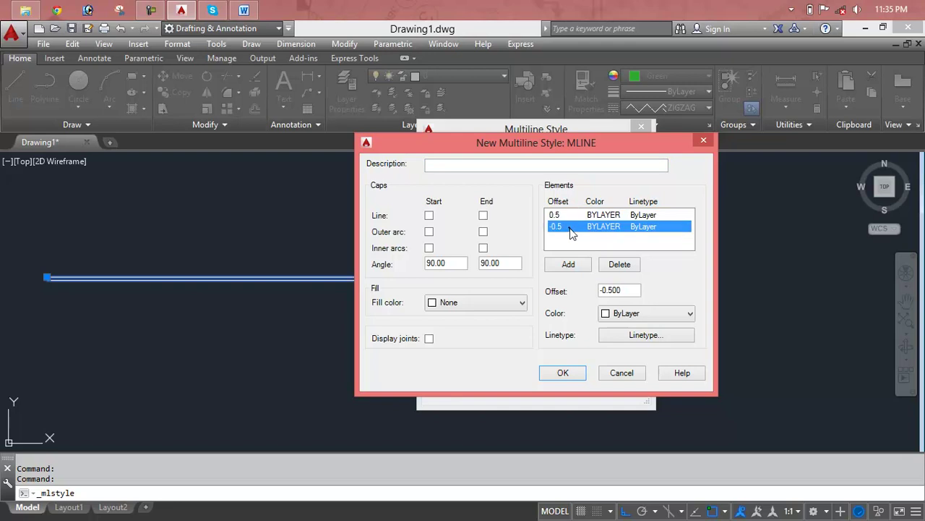
pyautogui.click(572, 215)
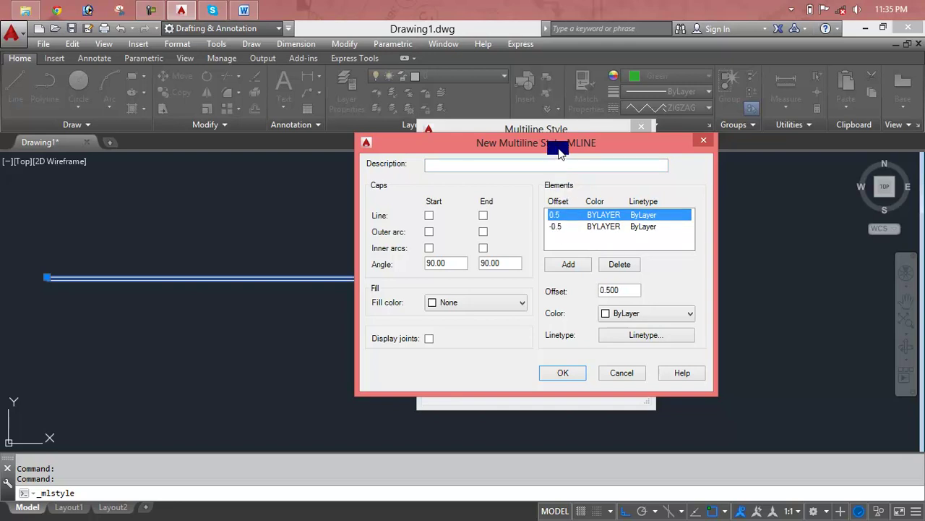
pyautogui.moveTo(559, 149); pyautogui.dragTo(280, 142)
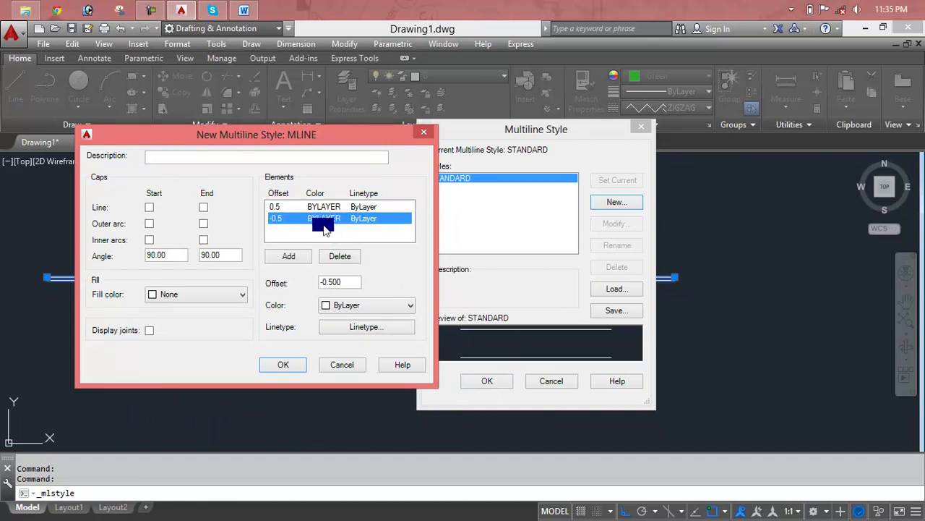
pyautogui.click(340, 256)
pyautogui.click(343, 236)
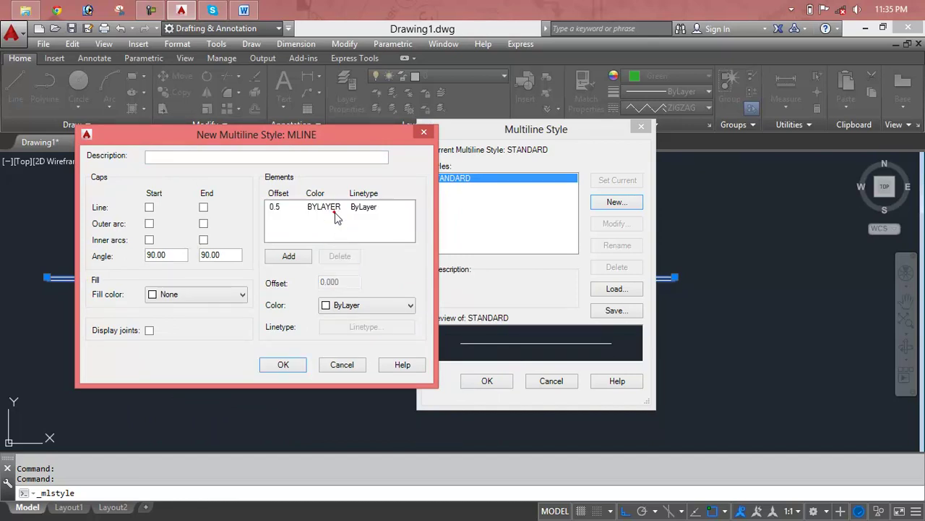
pyautogui.click(327, 208)
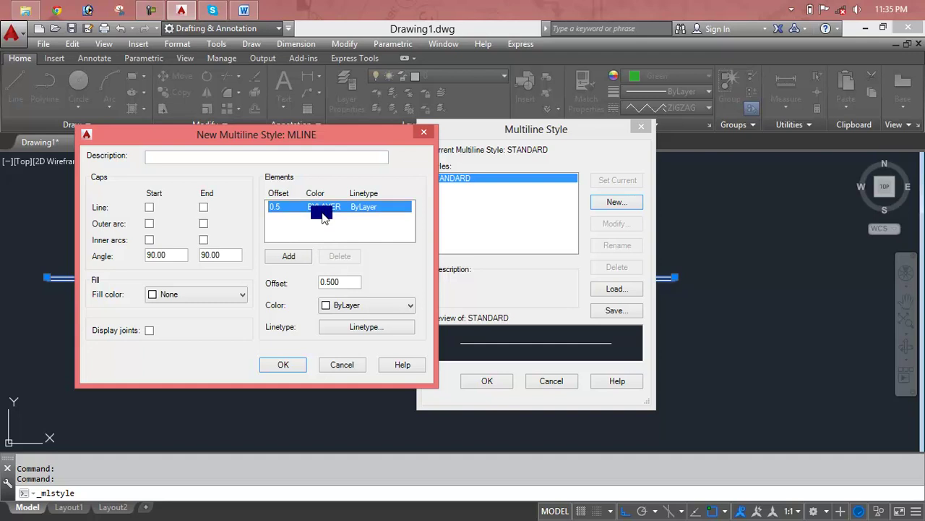
# - Re-add the -0.5 element and a centre element at offset 0, then confirm the MLINE style
pyautogui.click(288, 256)
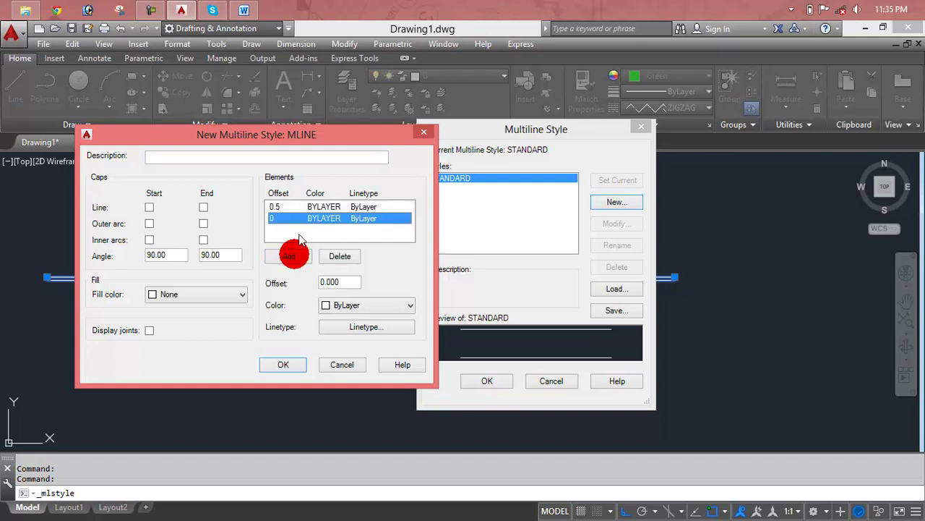
pyautogui.doubleClick(328, 283)
pyautogui.moveTo(326, 284)
pyautogui.mouseDown()
pyautogui.moveTo(346, 283)
pyautogui.moveTo(321, 287)
pyautogui.mouseUp()
pyautogui.click(321, 282)
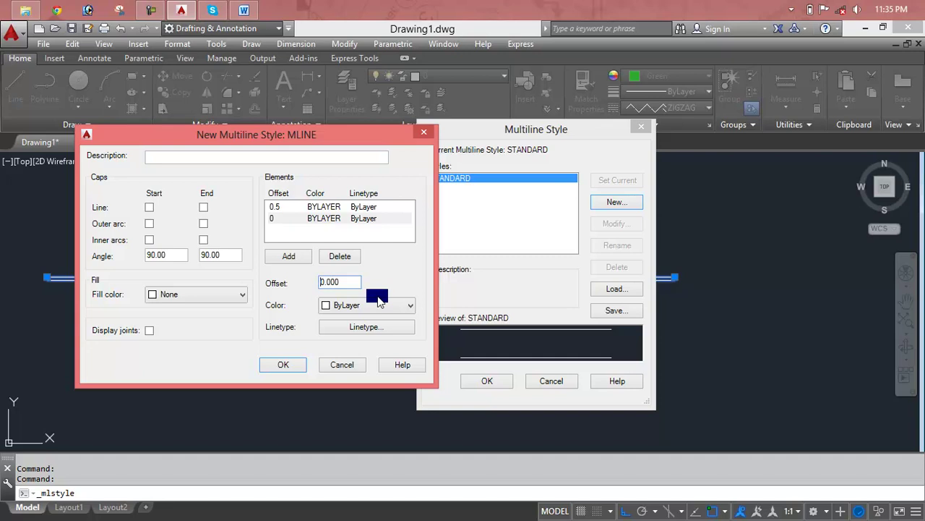
pyautogui.write('-')
pyautogui.click(344, 283)
pyautogui.moveTo(344, 283); pyautogui.dragTo(345, 285)
pyautogui.press('Delete')
pyautogui.click(300, 259)
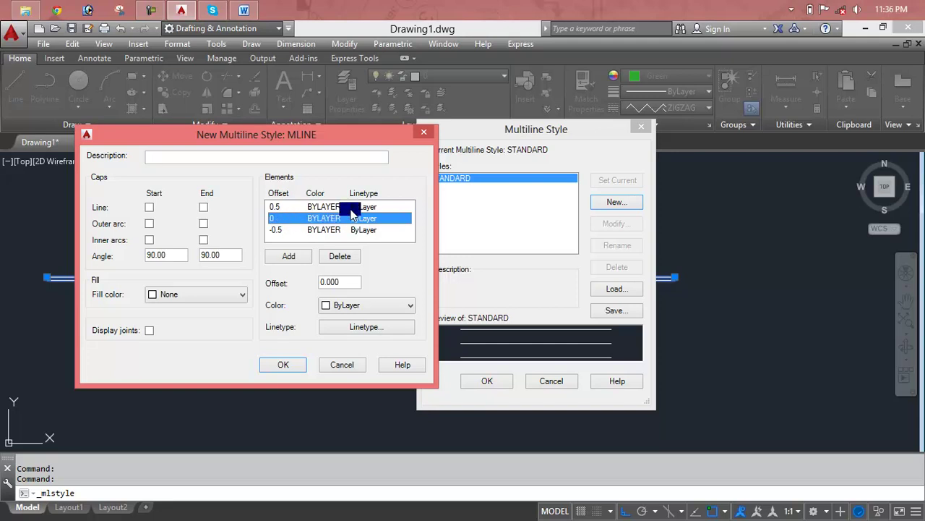
pyautogui.click(297, 368)
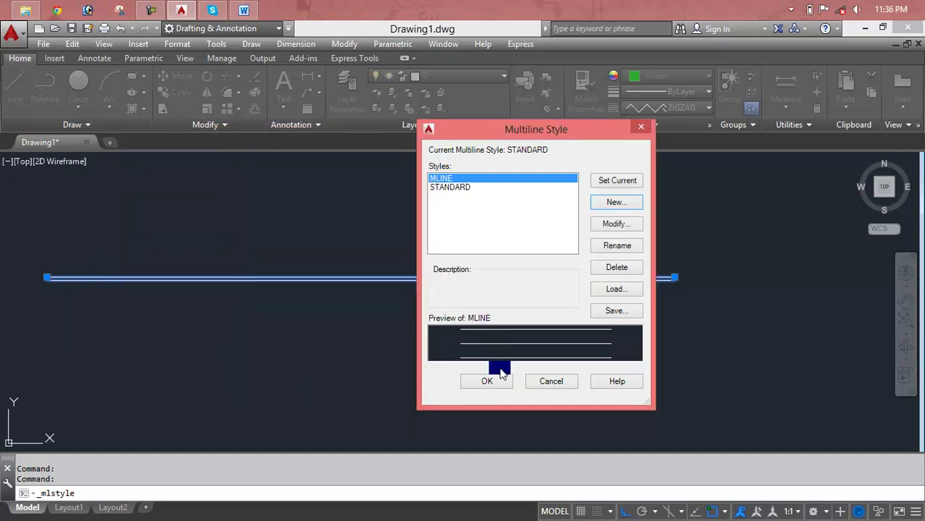
# - Make MLINE the current style and draw a horizontal test multiline with ML
pyautogui.click(606, 180)
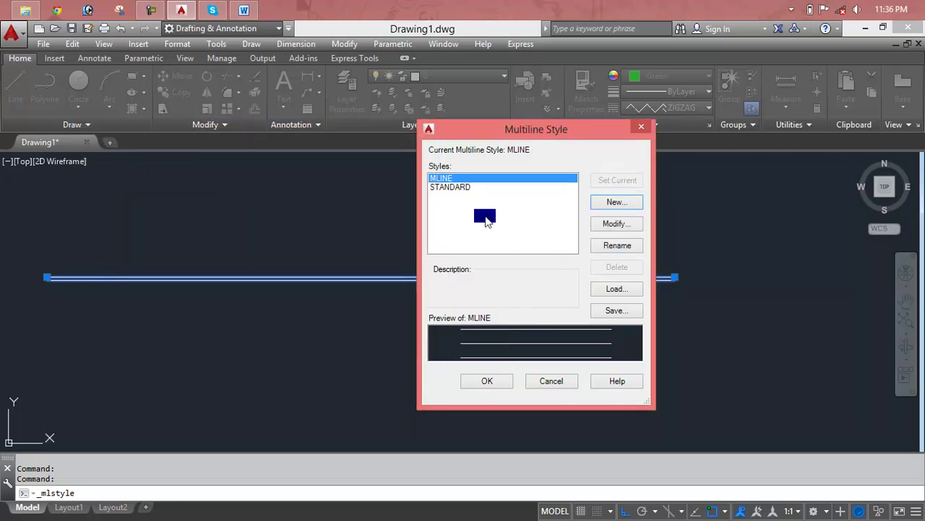
pyautogui.click(496, 378)
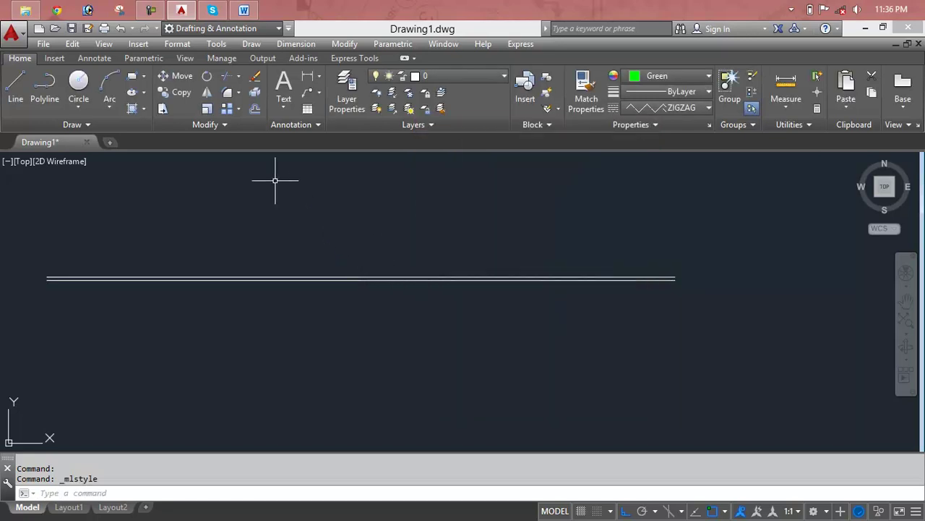
pyautogui.write('ml')
pyautogui.press('Return')
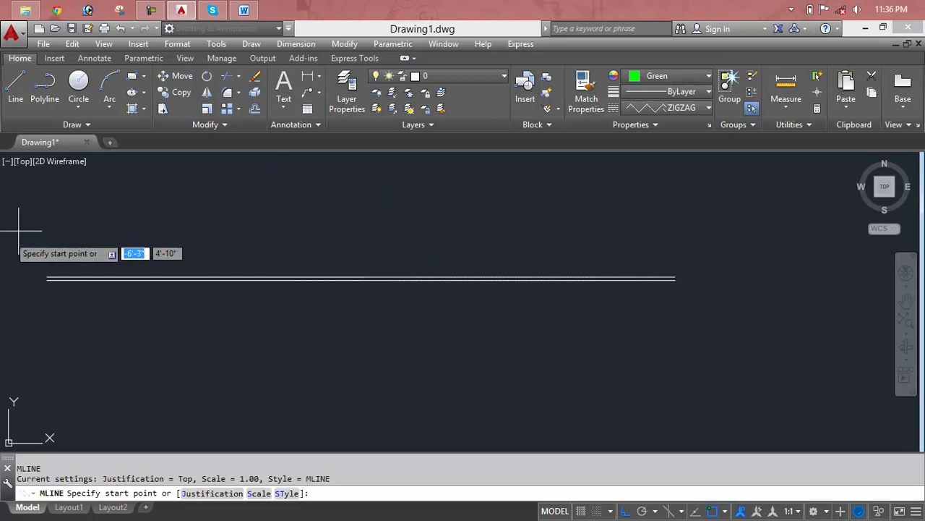
pyautogui.click(94, 223)
pyautogui.click(526, 225)
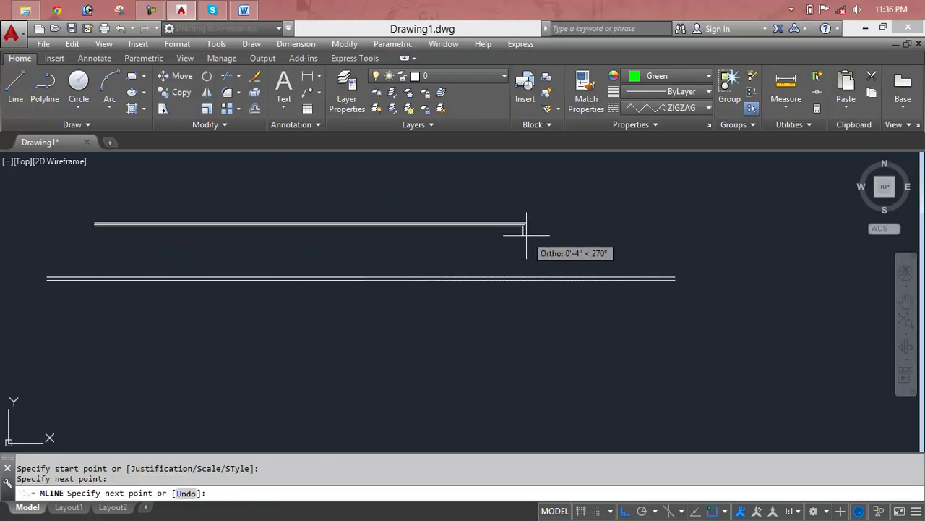
pyautogui.press('Escape')
# - Window-select both multilines and delete them, then cancel a restarted ML command
pyautogui.scroll(3, 436, 221)
pyautogui.scroll(2, 436, 221)
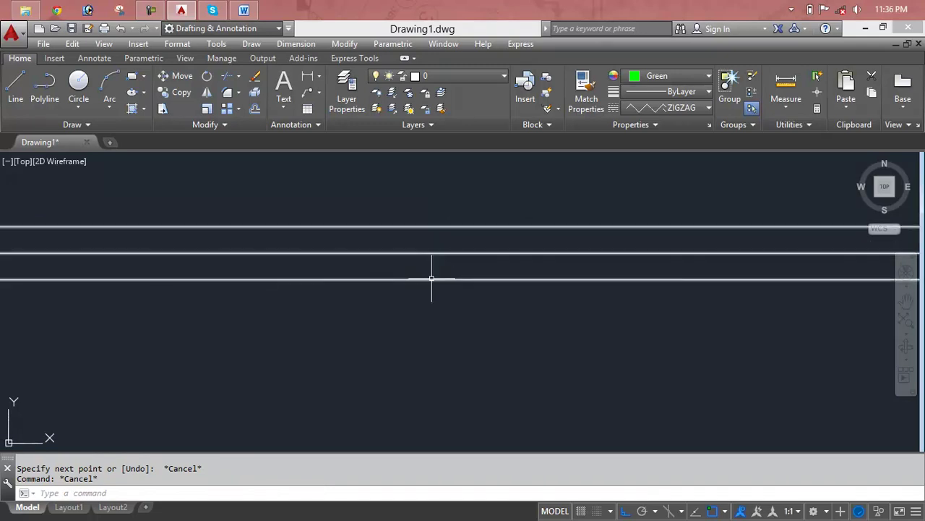
pyautogui.scroll(-5, 431, 276)
pyautogui.scroll(-3, 431, 274)
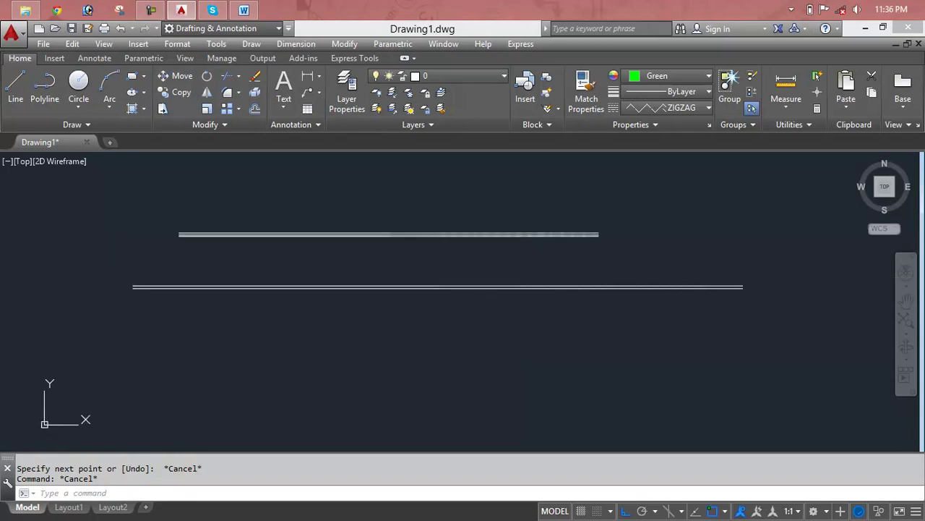
pyautogui.click(619, 207)
pyautogui.click(538, 329)
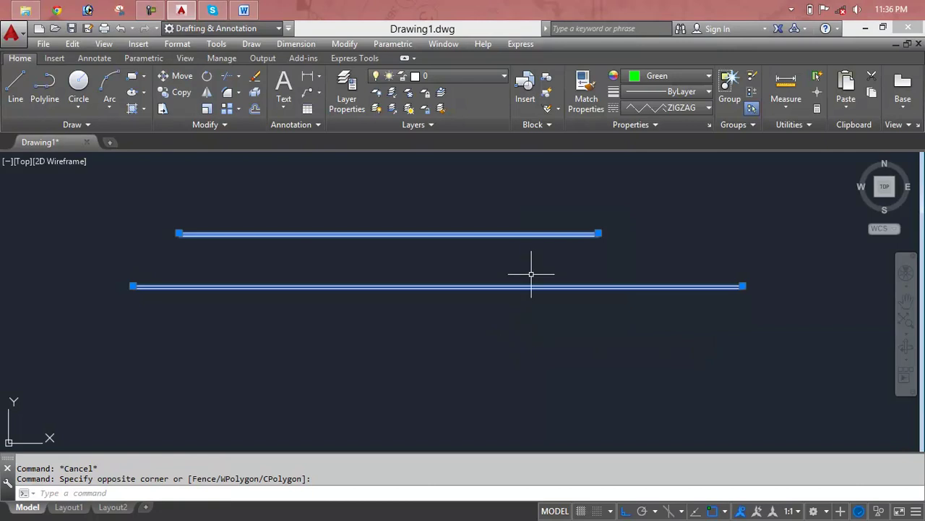
pyautogui.press('Delete')
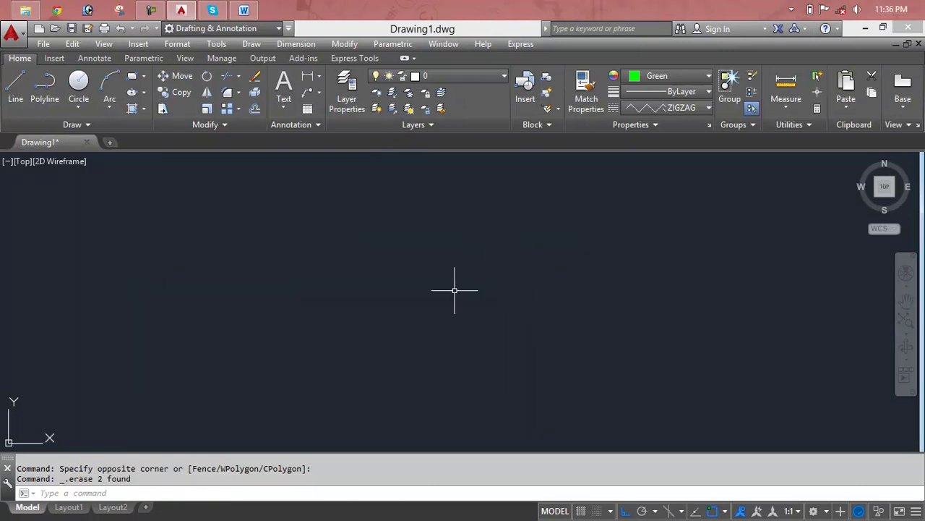
pyautogui.write('m')
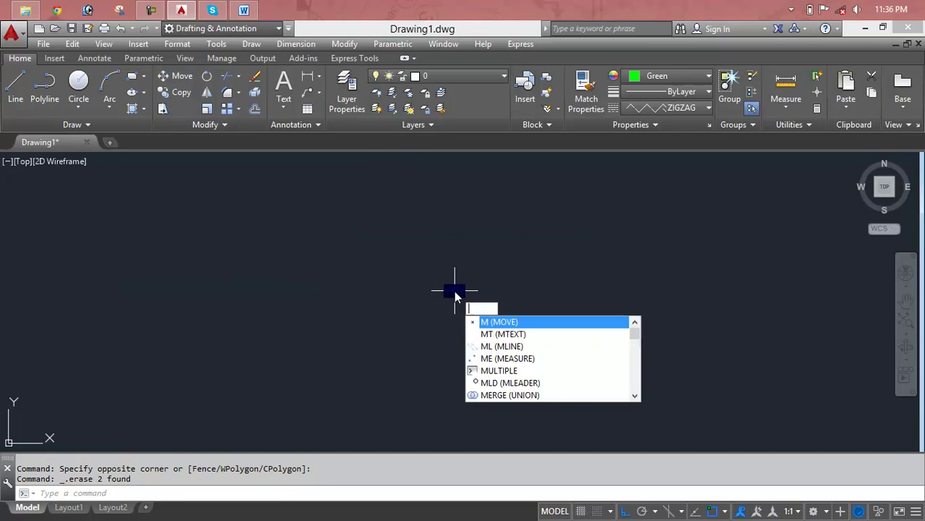
pyautogui.write('l')
pyautogui.press('Return')
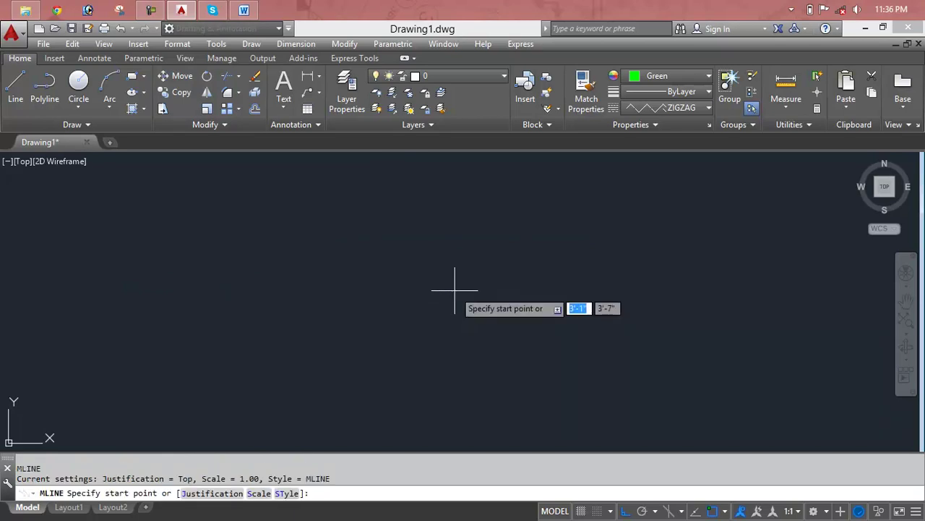
pyautogui.press('Escape')
pyautogui.press('Escape')
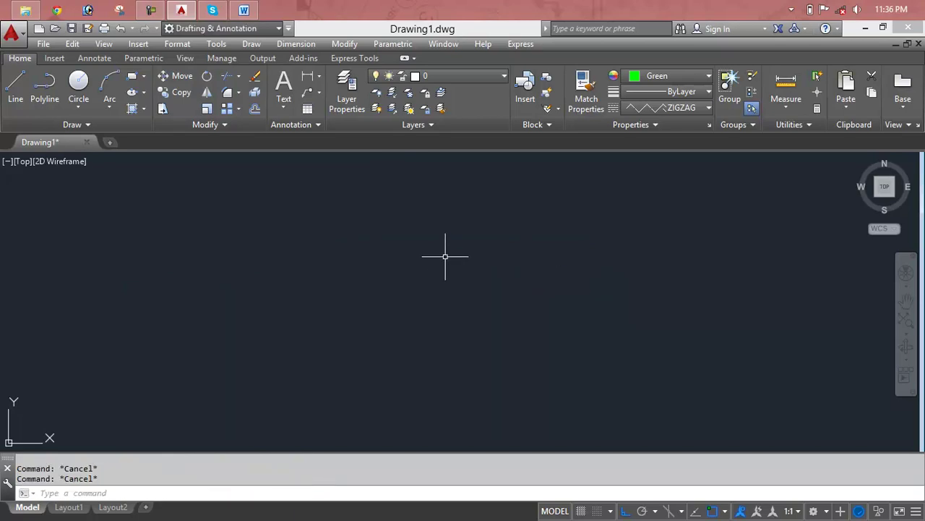
# - Reopen Format > Multiline Style, dismiss the New style prompt, and select MLINE
pyautogui.click(177, 45)
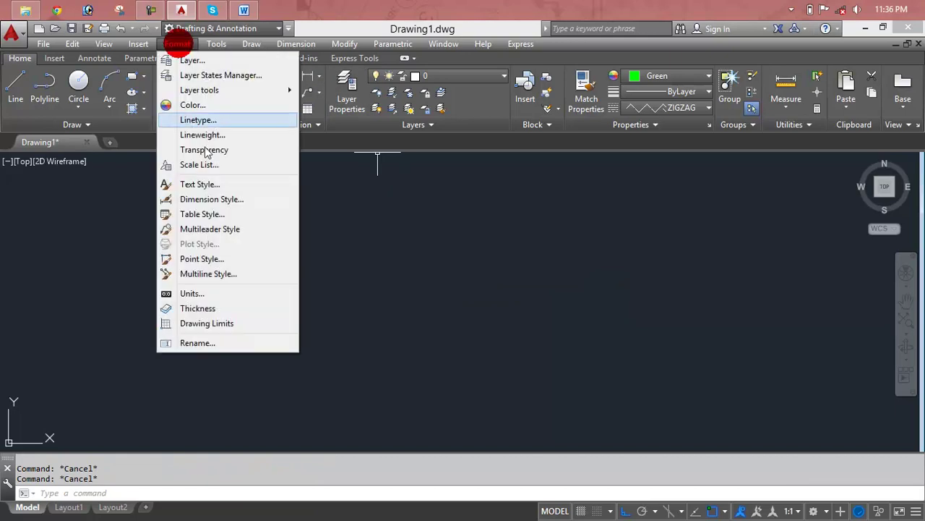
pyautogui.click(235, 272)
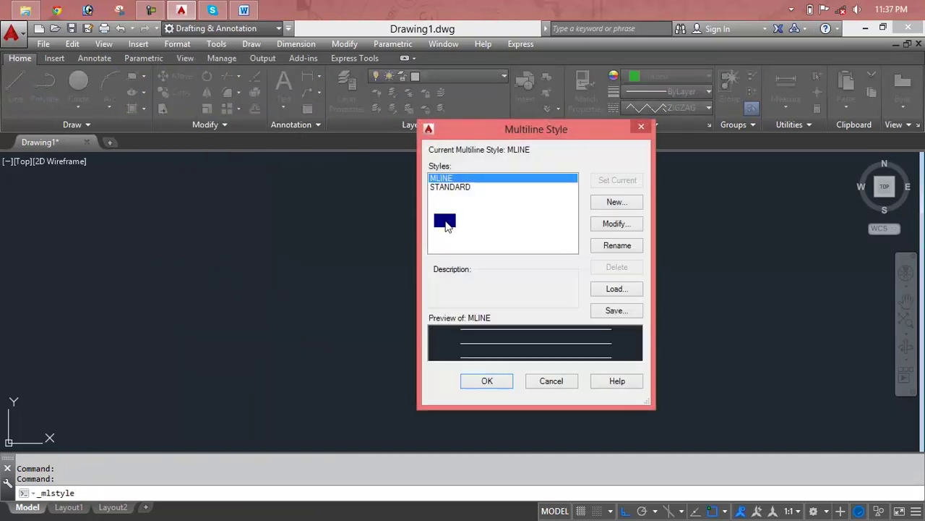
pyautogui.click(621, 205)
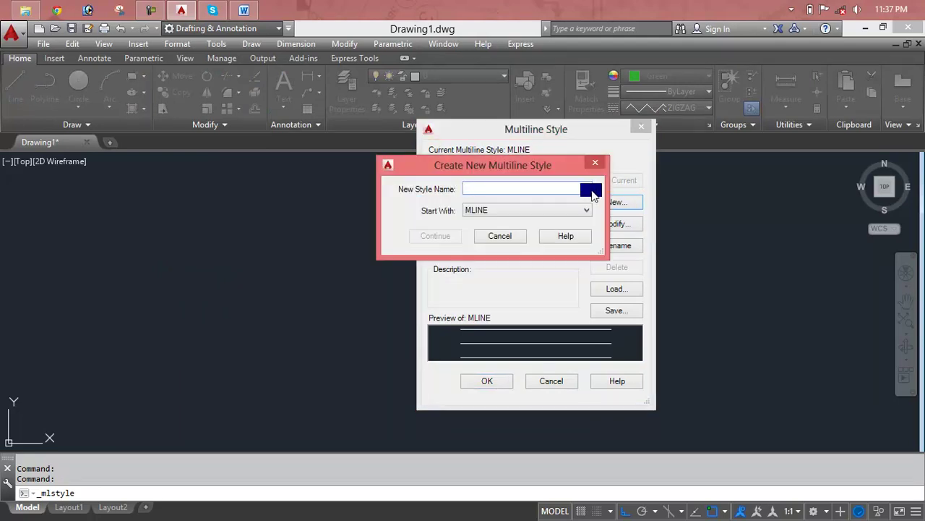
pyautogui.click(596, 162)
pyautogui.click(489, 182)
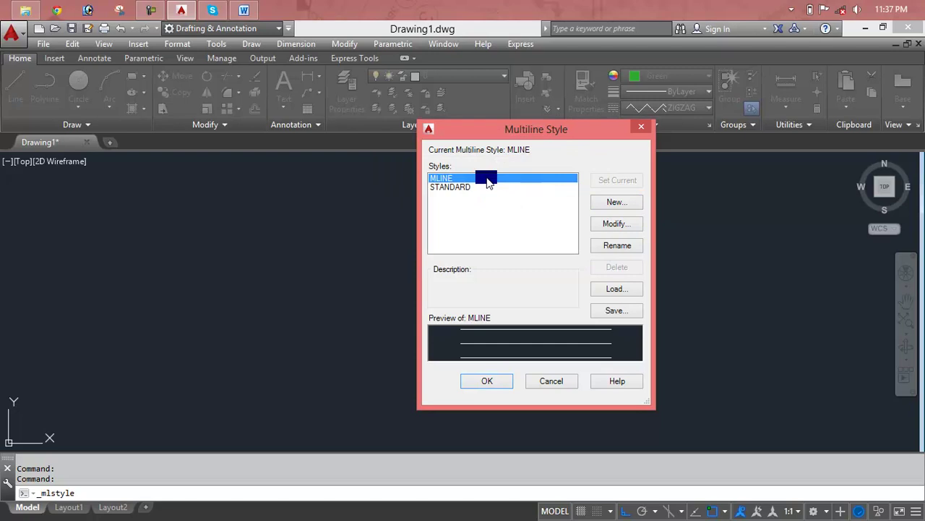
# - Open MLINE for modification, then add and delete an extra offset-0 element
pyautogui.click(621, 225)
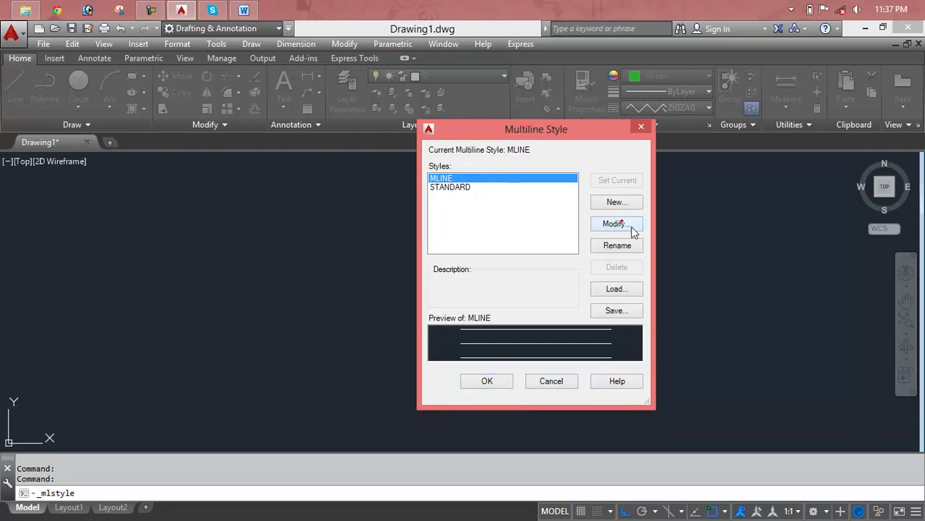
pyautogui.moveTo(299, 134)
pyautogui.mouseDown()
pyautogui.moveTo(741, 121)
pyautogui.moveTo(544, 230)
pyautogui.moveTo(465, 104)
pyautogui.mouseUp()
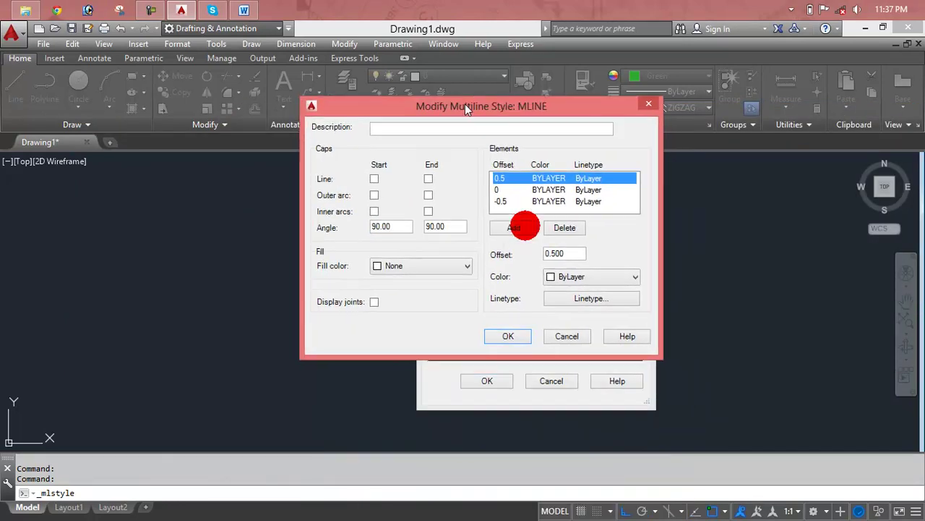
pyautogui.click(570, 188)
pyautogui.click(550, 176)
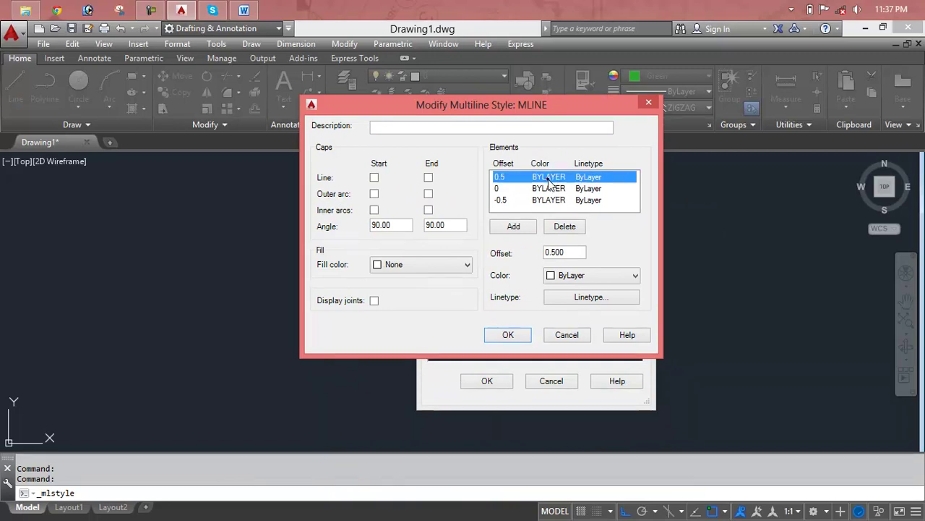
pyautogui.click(531, 230)
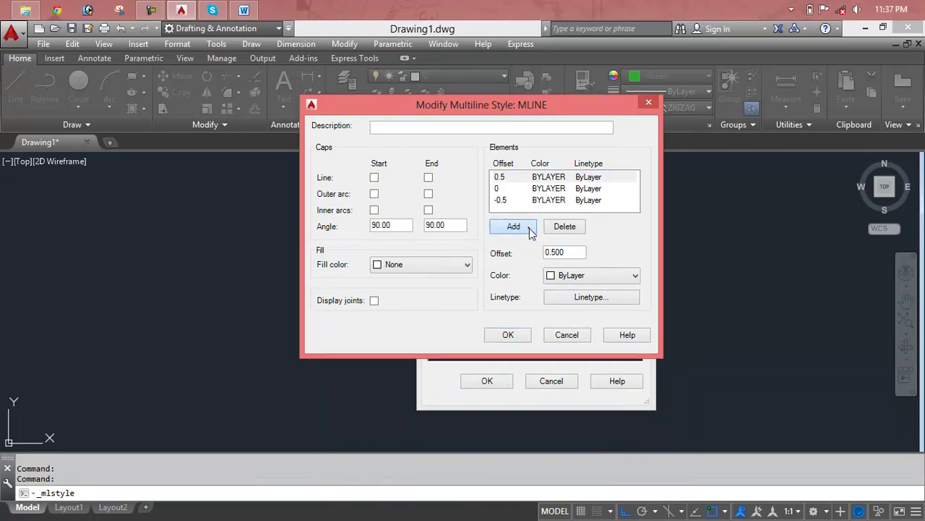
pyautogui.click(523, 178)
pyautogui.click(524, 187)
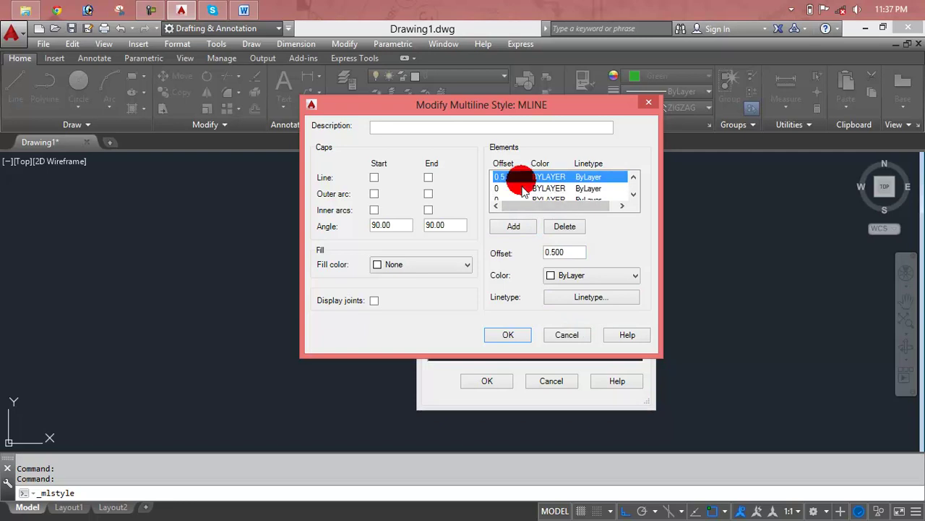
pyautogui.click(522, 186)
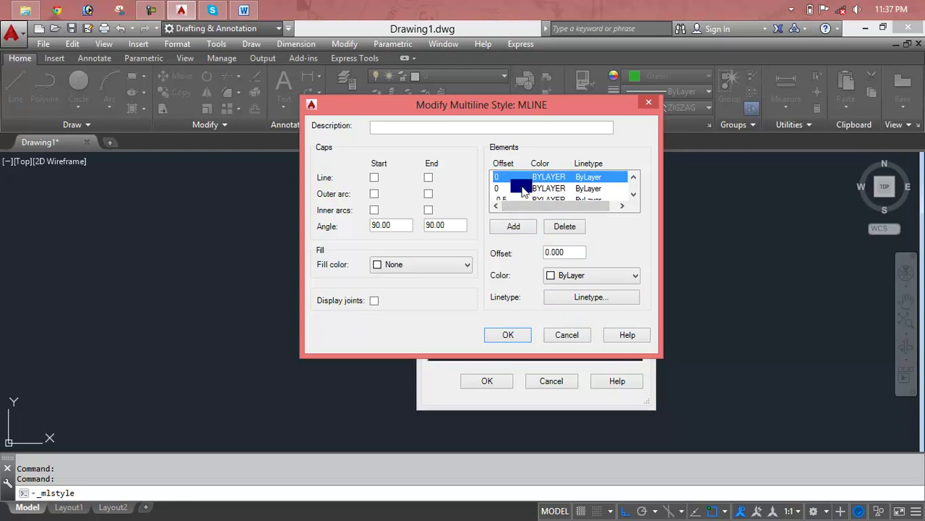
pyautogui.click(563, 226)
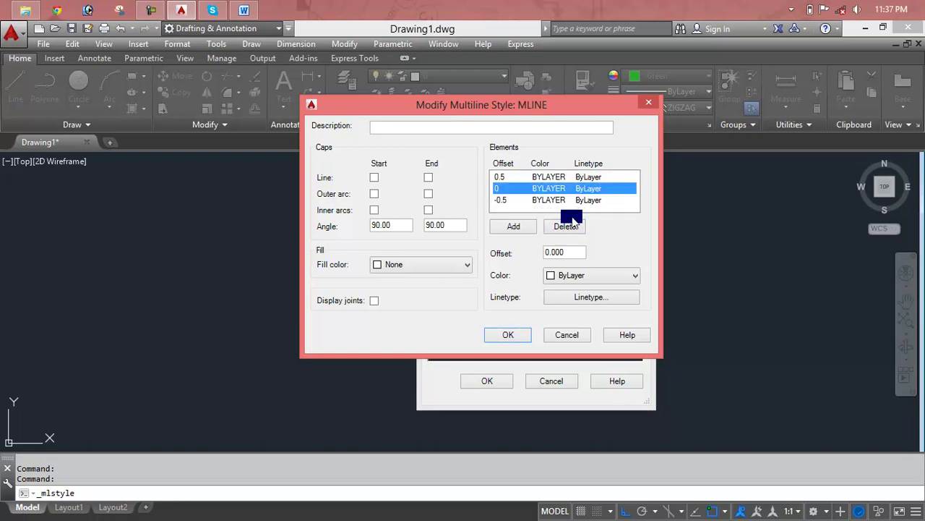
# - Select the 0.5 element and change its offset toward 0.1
pyautogui.click(554, 177)
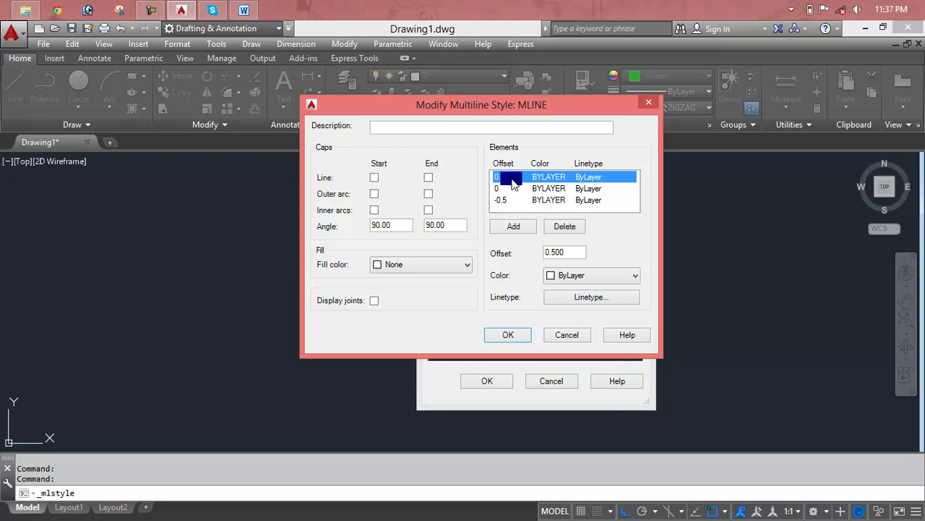
pyautogui.click(568, 251)
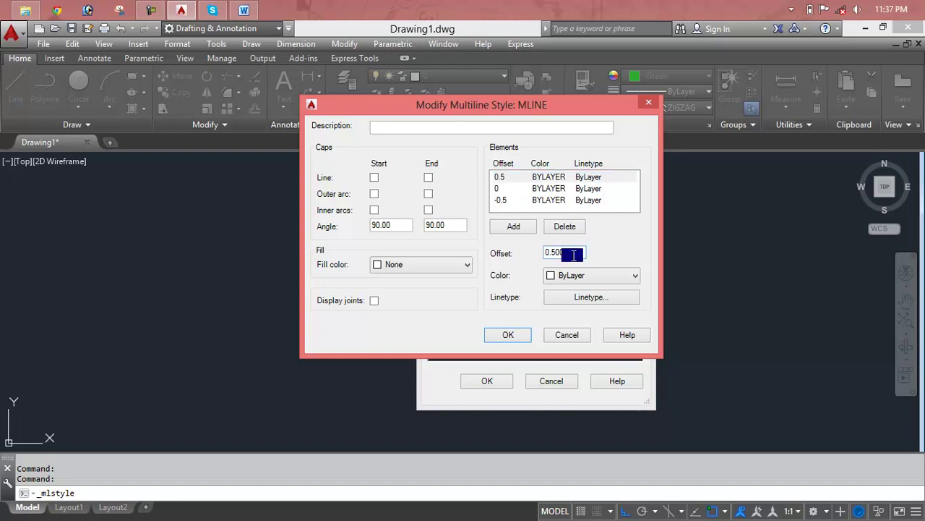
pyautogui.press('BackSpace')
pyautogui.write('0')
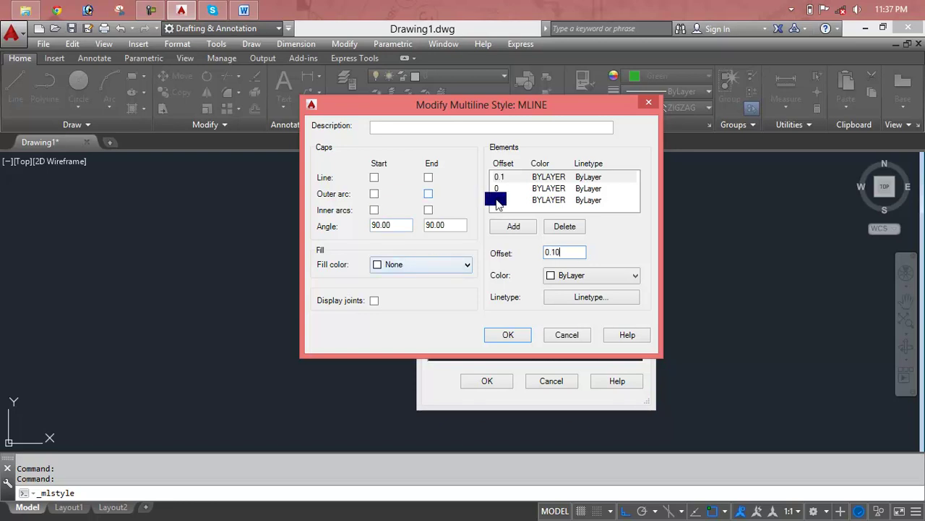
# - Add another element and set its offset to 0.5
pyautogui.doubleClick(554, 251)
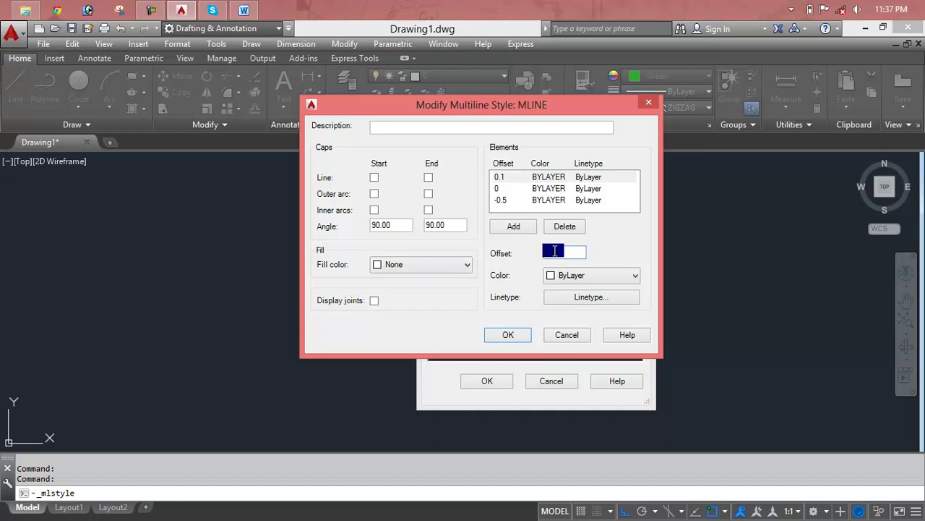
pyautogui.click(528, 176)
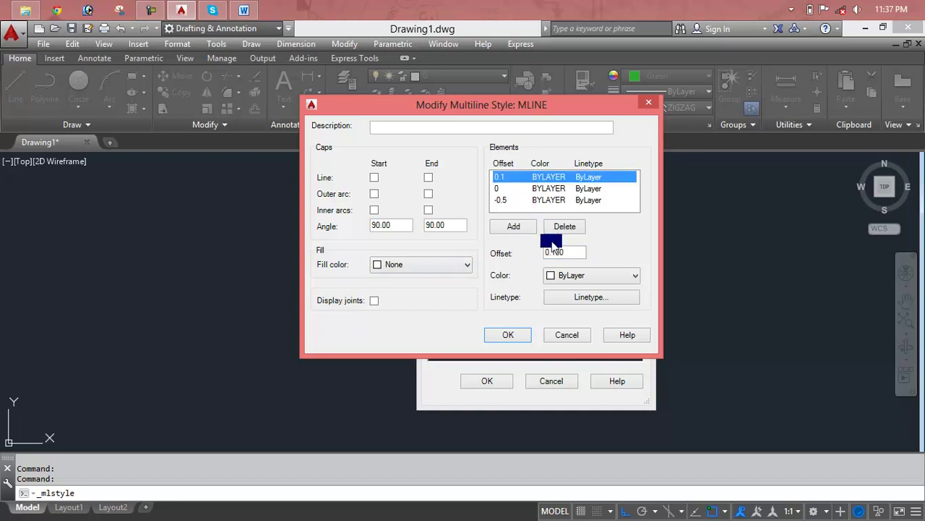
pyautogui.click(502, 188)
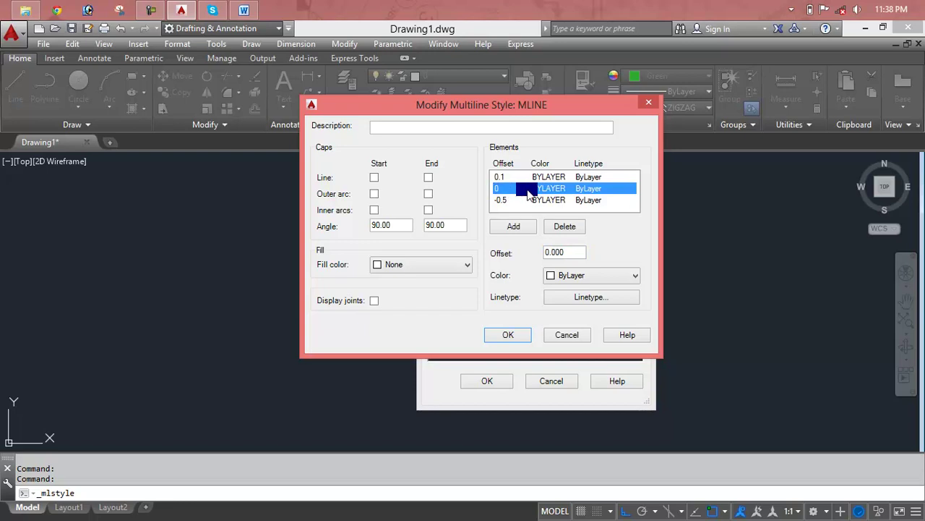
pyautogui.click(516, 177)
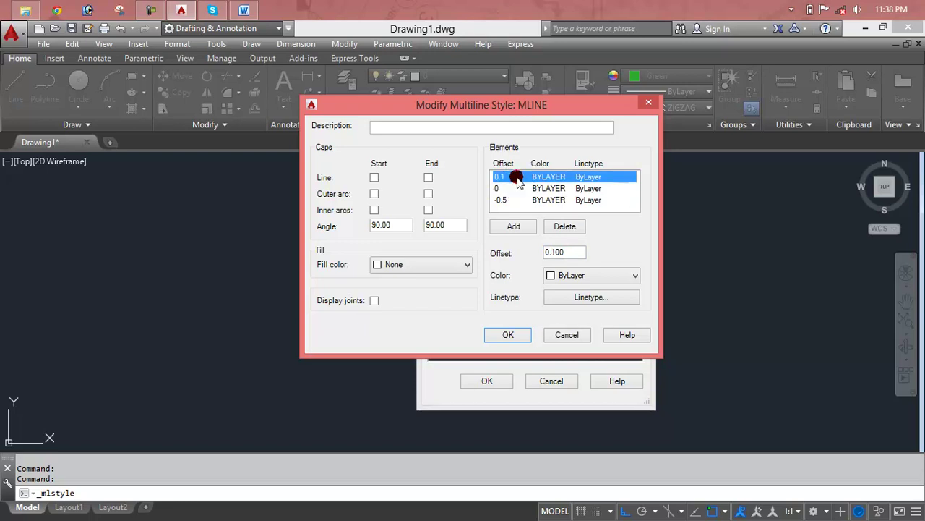
pyautogui.click(514, 226)
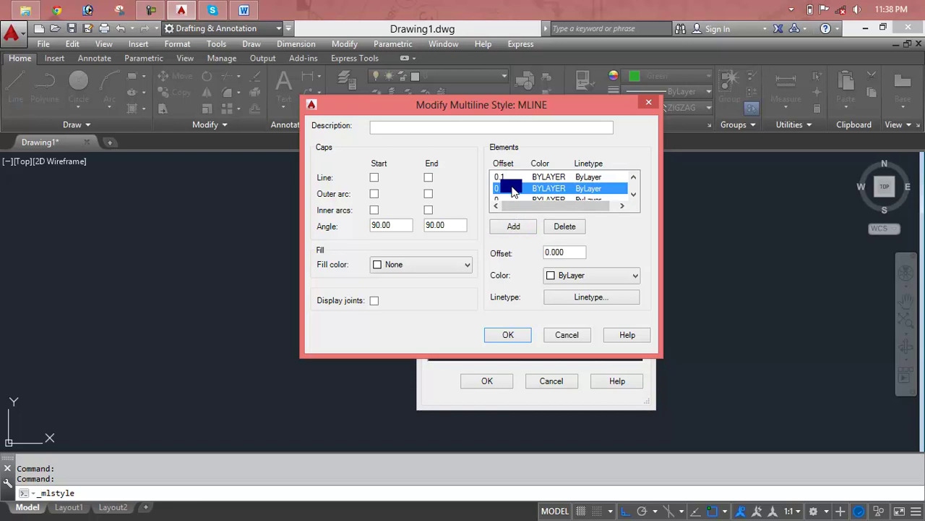
pyautogui.click(567, 252)
pyautogui.moveTo(578, 252); pyautogui.dragTo(567, 252)
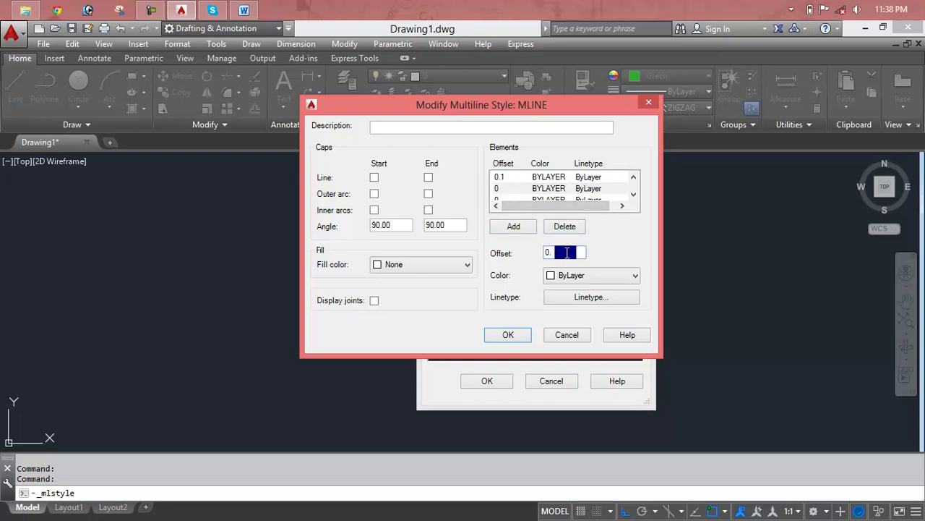
pyautogui.write('5')
pyautogui.click(549, 188)
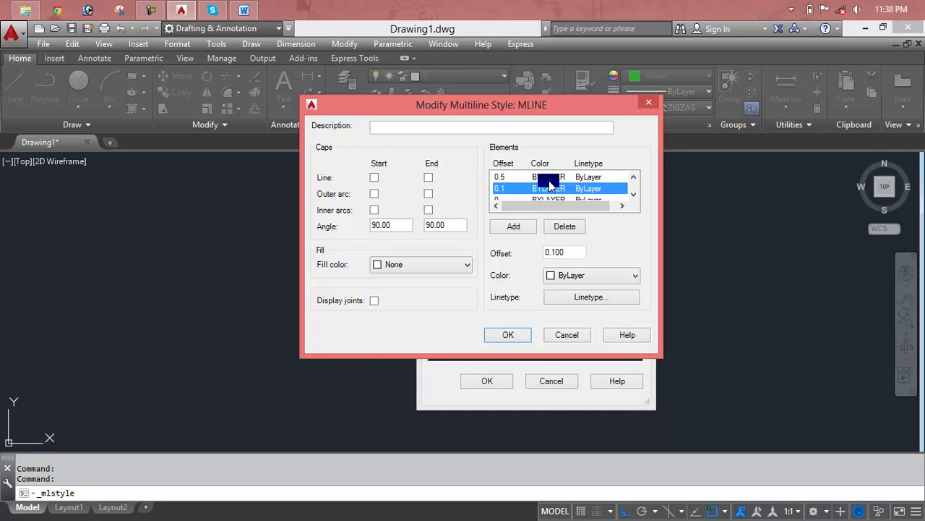
# - Delete a 0.5 element, try editing the 0 element's offset, then cancel both dialogs
pyautogui.click(549, 178)
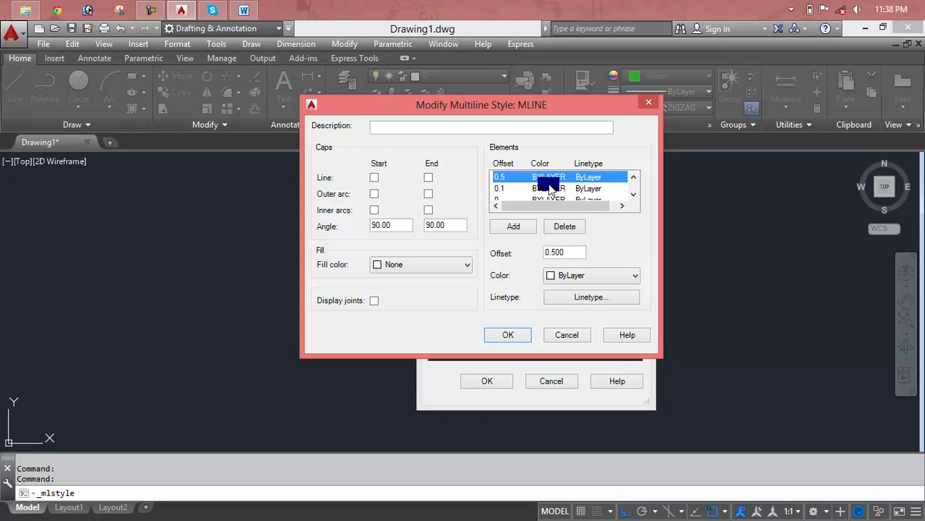
pyautogui.click(550, 188)
pyautogui.click(544, 177)
pyautogui.click(564, 225)
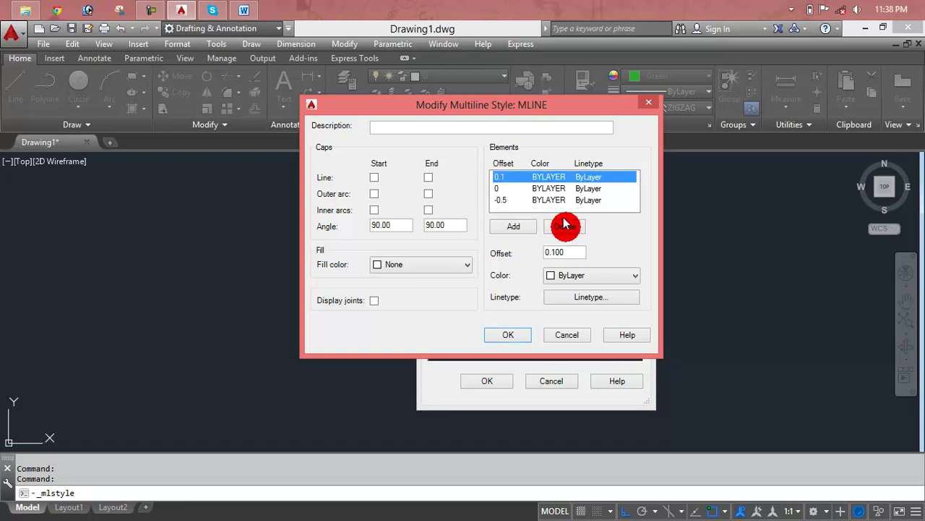
pyautogui.click(530, 188)
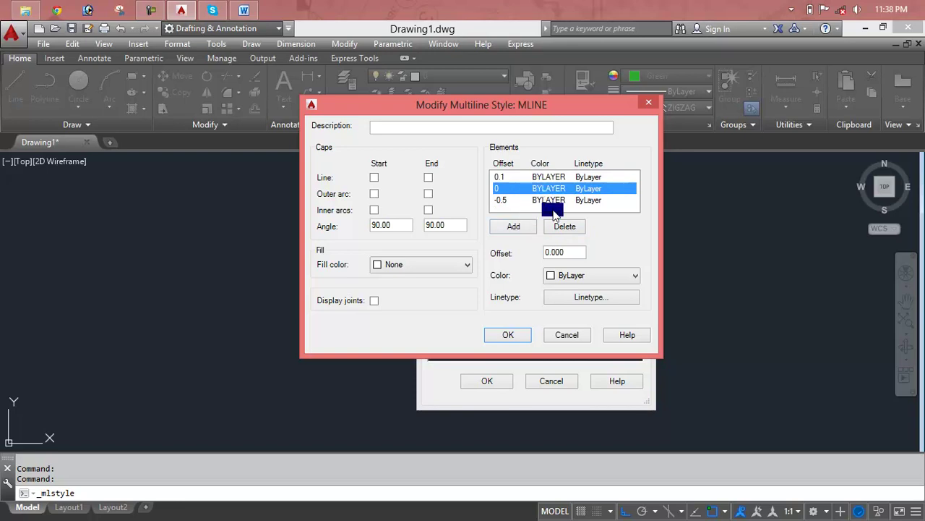
pyautogui.click(565, 252)
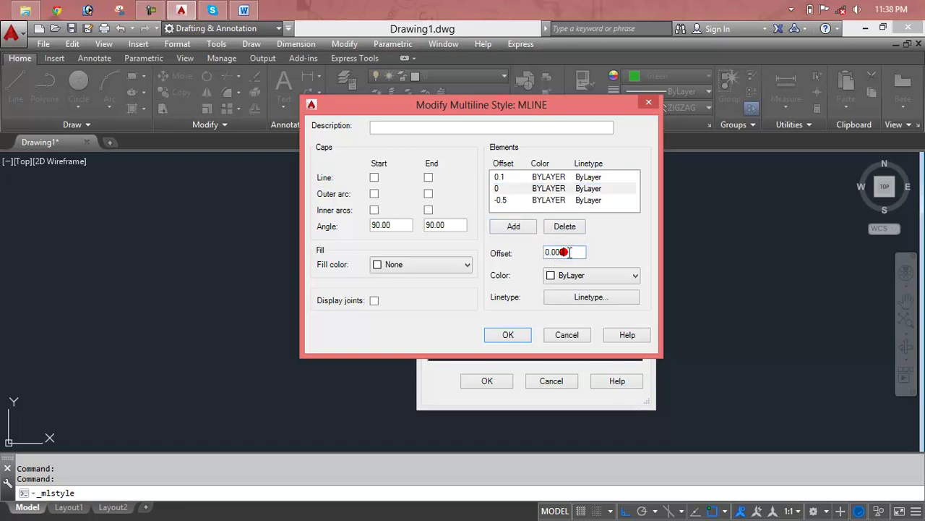
pyautogui.press('Return')
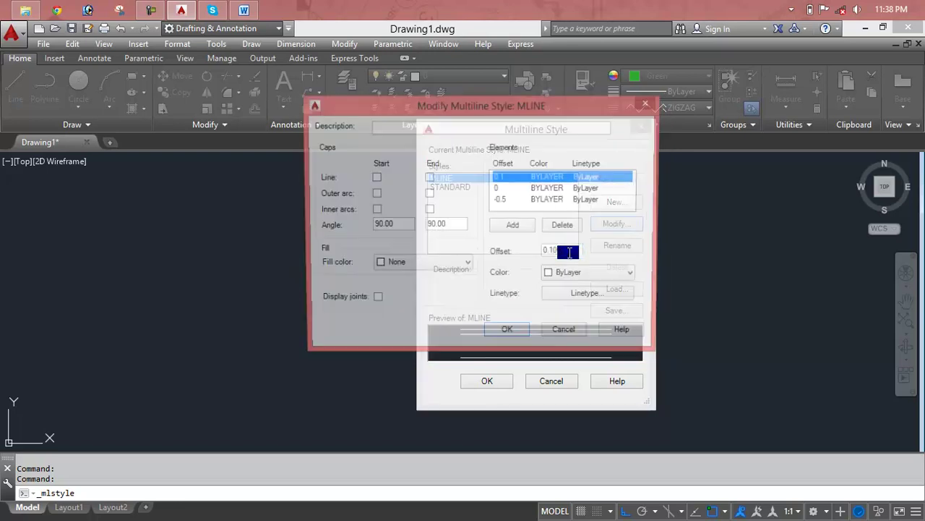
pyautogui.click(569, 252)
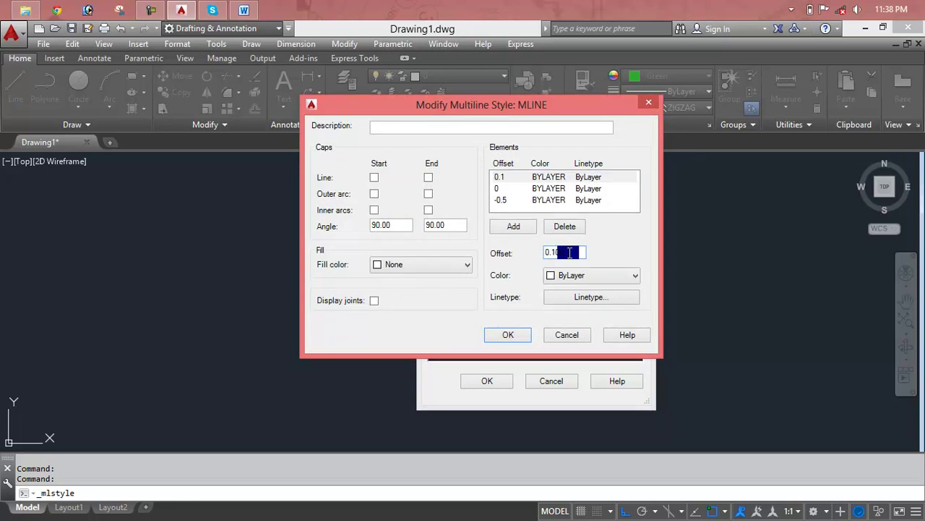
pyautogui.write('0.')
pyautogui.moveTo(570, 252); pyautogui.dragTo(562, 252)
pyautogui.press('Escape')
pyautogui.press('Escape')
pyautogui.press('Escape')
# - Reopen MLINE for modification and enter .10 as the top element's offset
pyautogui.click(177, 44)
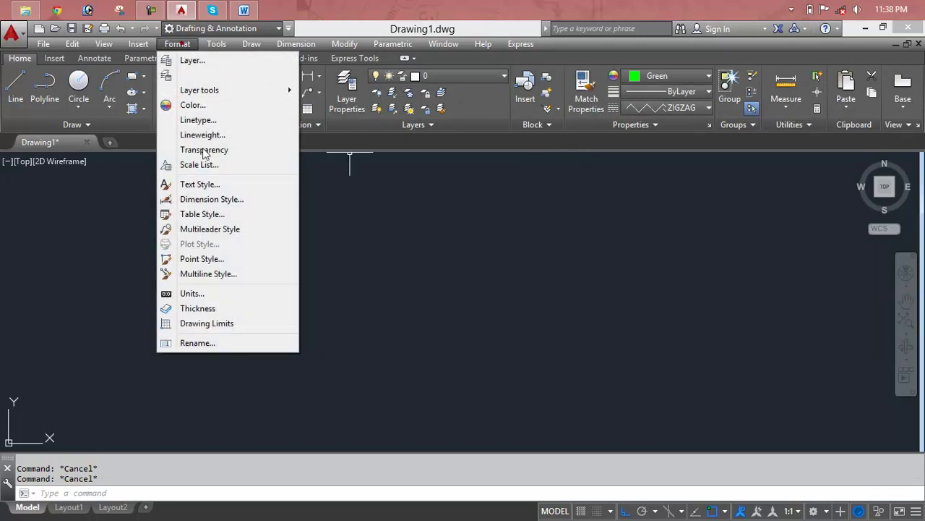
pyautogui.click(218, 276)
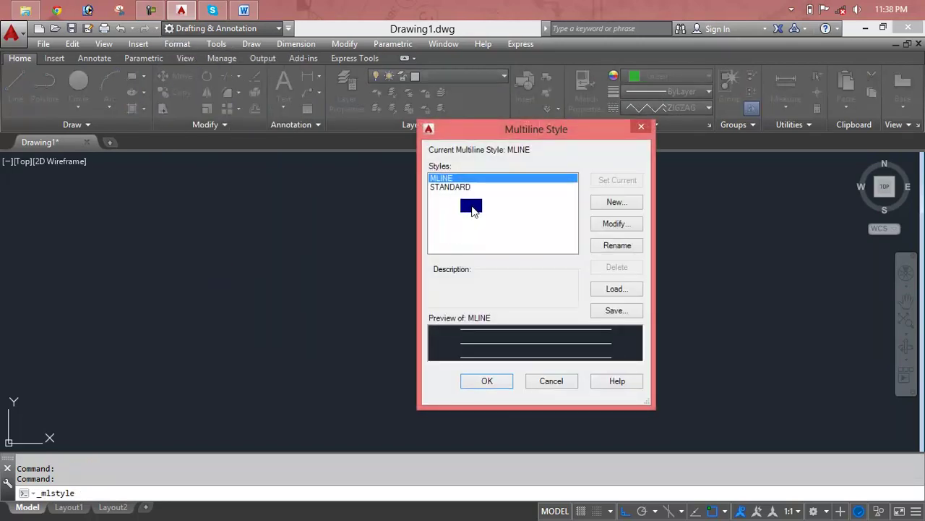
pyautogui.click(595, 224)
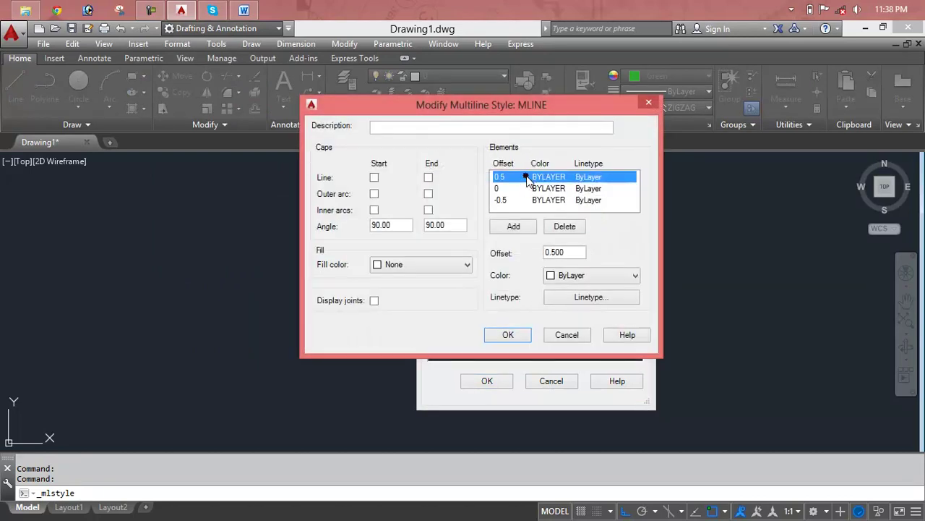
pyautogui.click(570, 252)
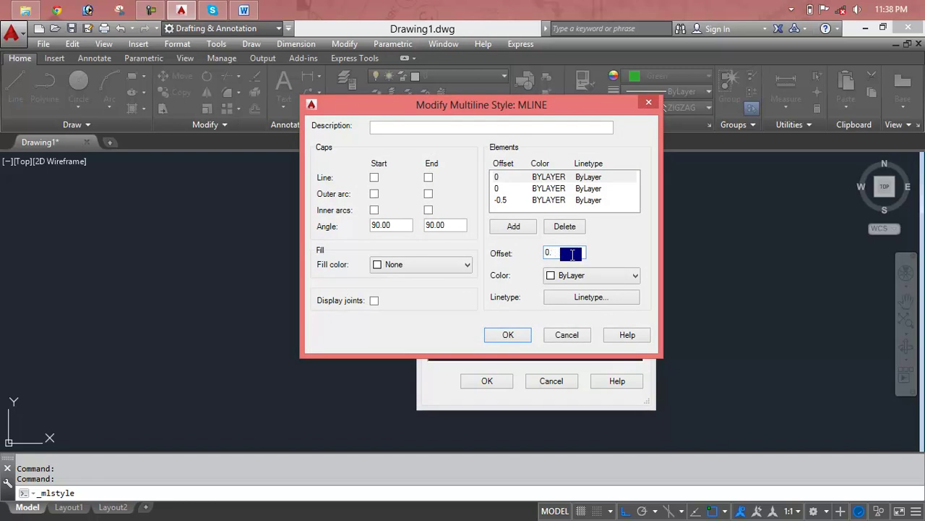
pyautogui.write('.10')
# - Change the 0 element's offset to 0.5, delete the 0.1 element, and add a centre element at 0
pyautogui.click(571, 189)
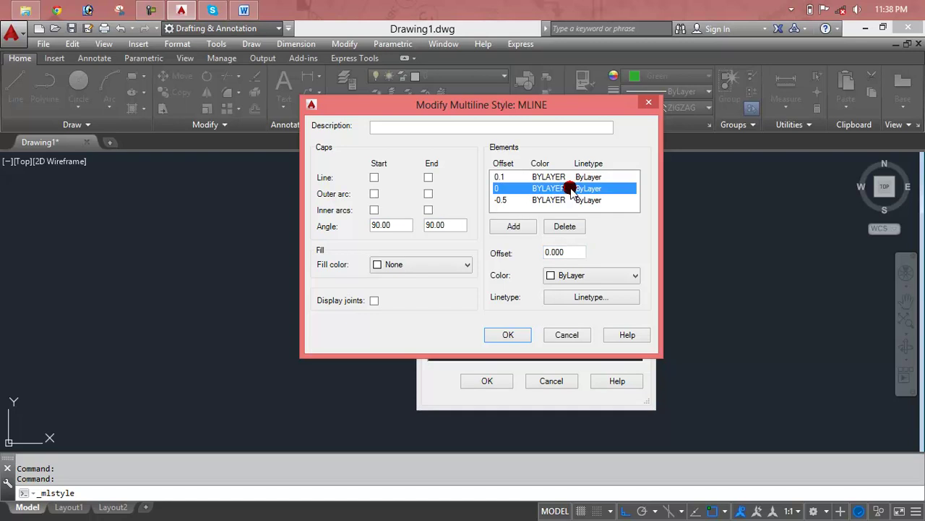
pyautogui.click(542, 200)
pyautogui.moveTo(563, 253); pyautogui.dragTo(551, 253)
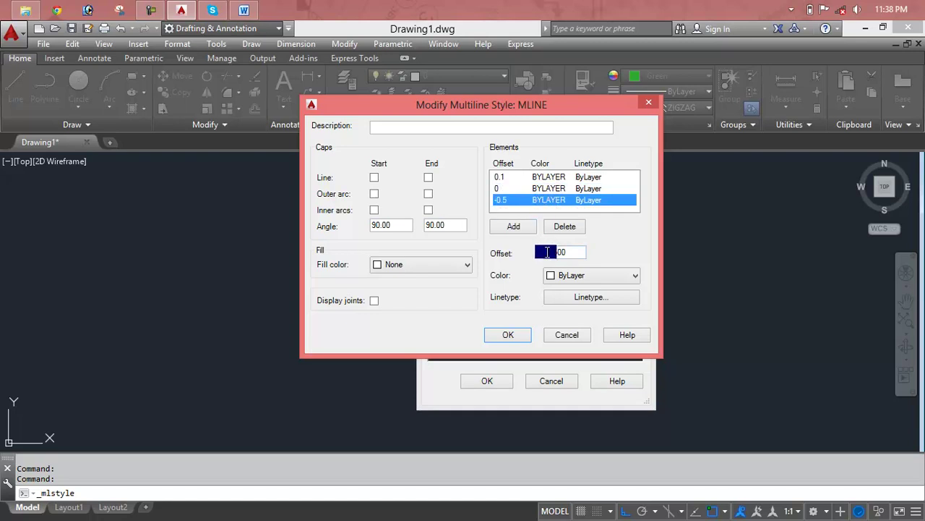
pyautogui.click(525, 189)
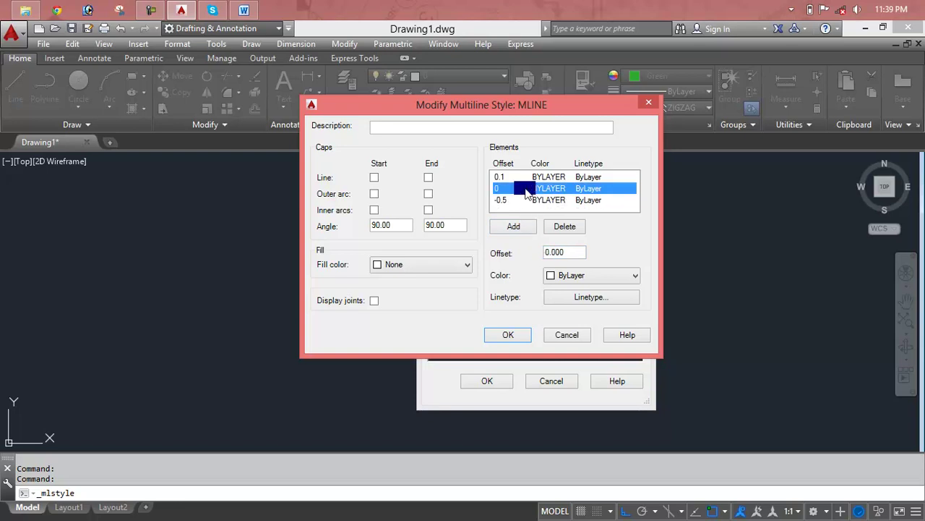
pyautogui.click(567, 252)
pyautogui.moveTo(576, 251); pyautogui.dragTo(555, 252)
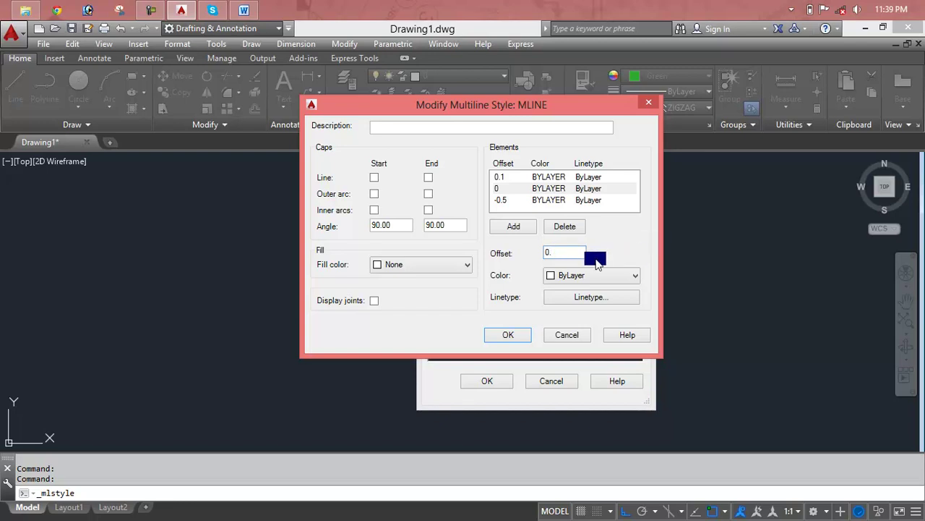
pyautogui.write('5')
pyautogui.click(530, 200)
pyautogui.click(523, 188)
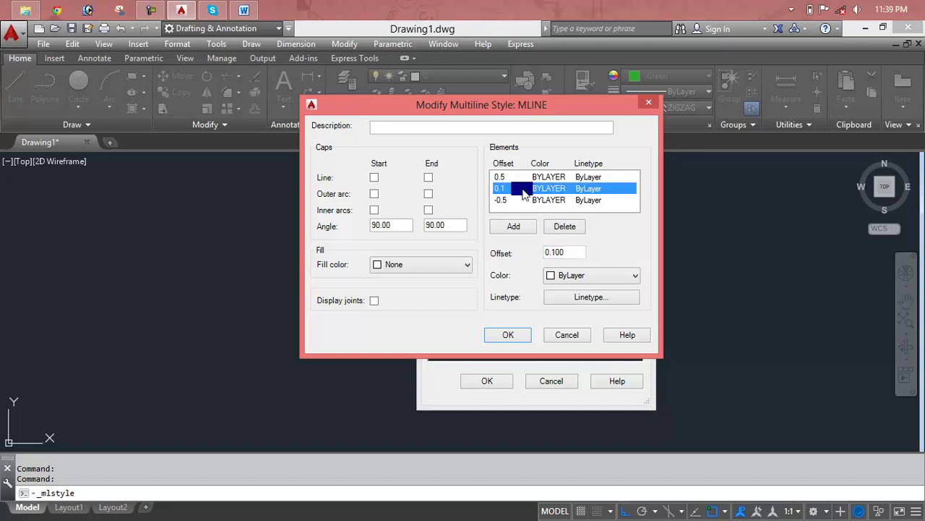
pyautogui.click(563, 226)
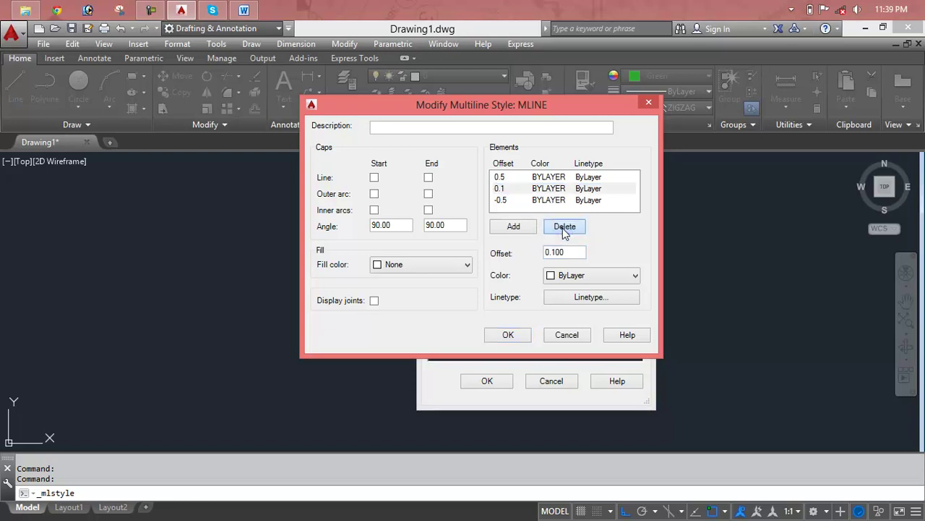
pyautogui.click(519, 177)
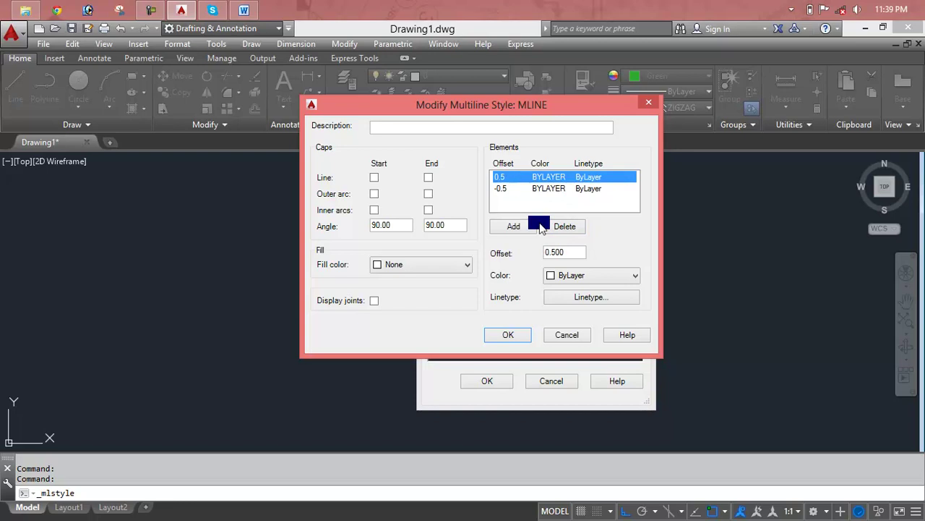
pyautogui.click(515, 226)
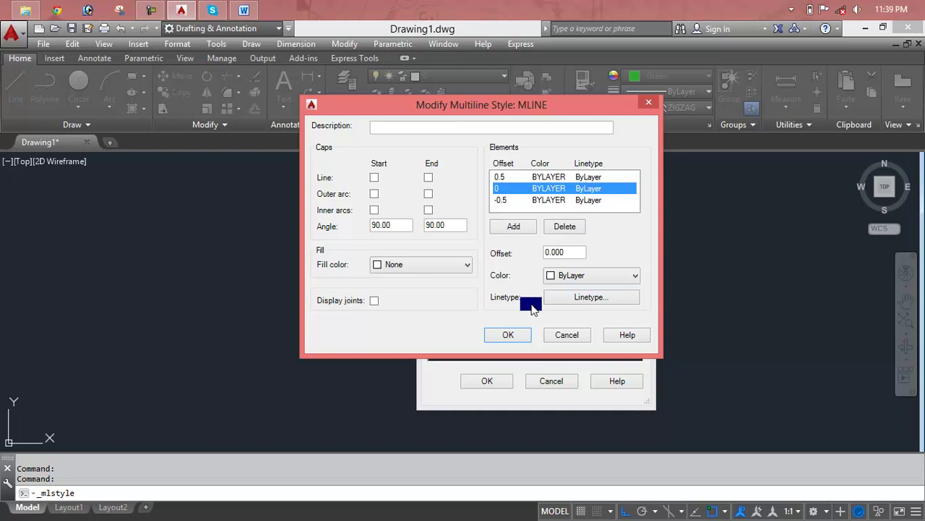
# - Colour the offset-0 centre element red and the 0.5 and -0.5 elements green
pyautogui.click(585, 276)
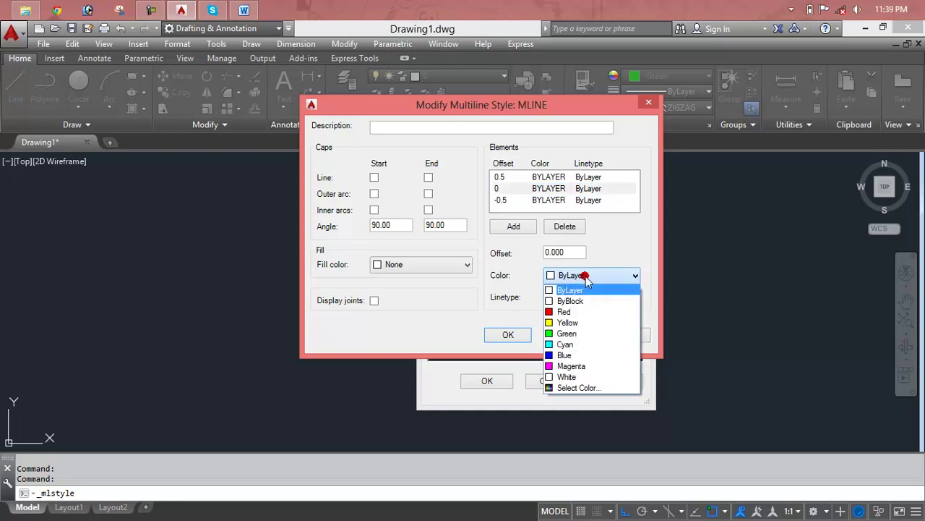
pyautogui.click(571, 311)
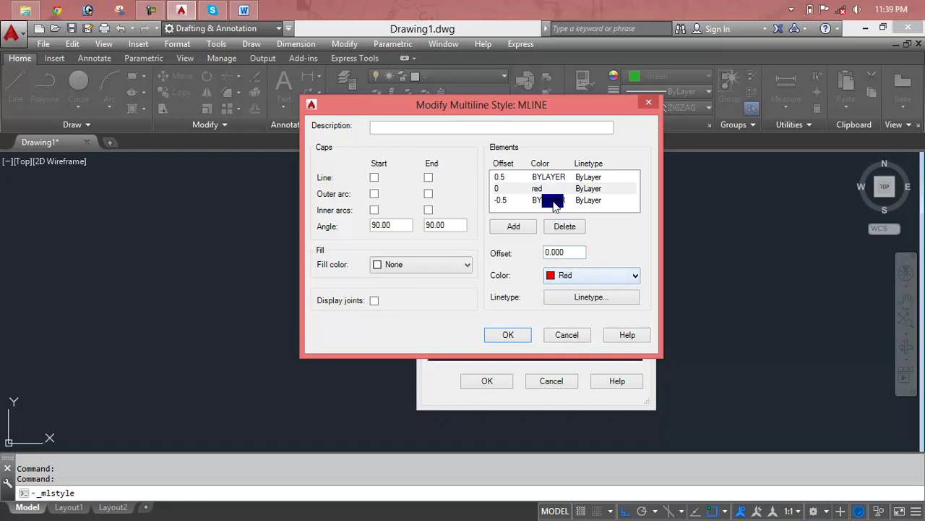
pyautogui.click(550, 178)
pyautogui.click(571, 275)
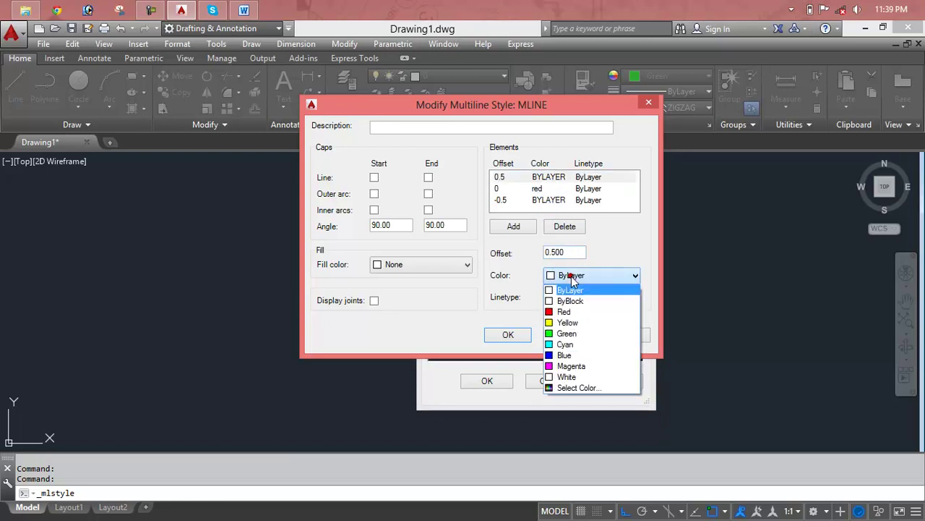
pyautogui.click(567, 333)
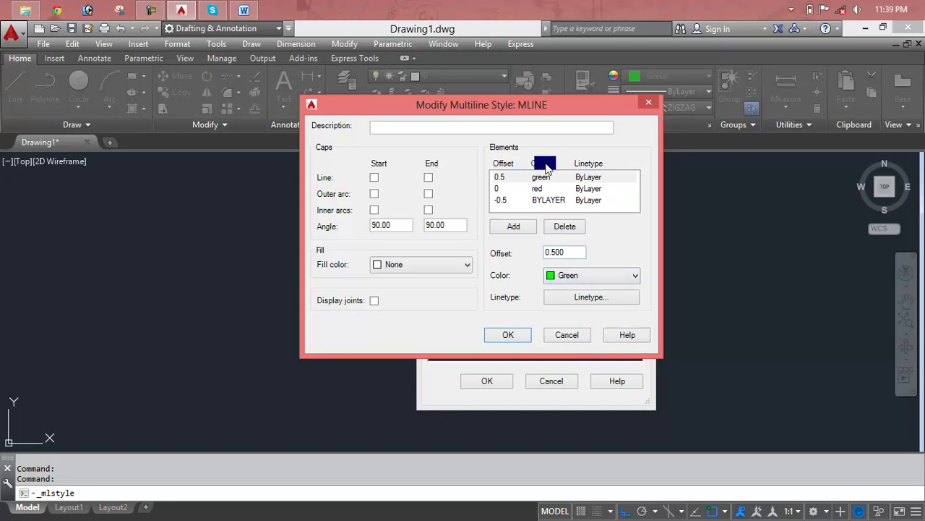
pyautogui.click(563, 201)
pyautogui.click(567, 275)
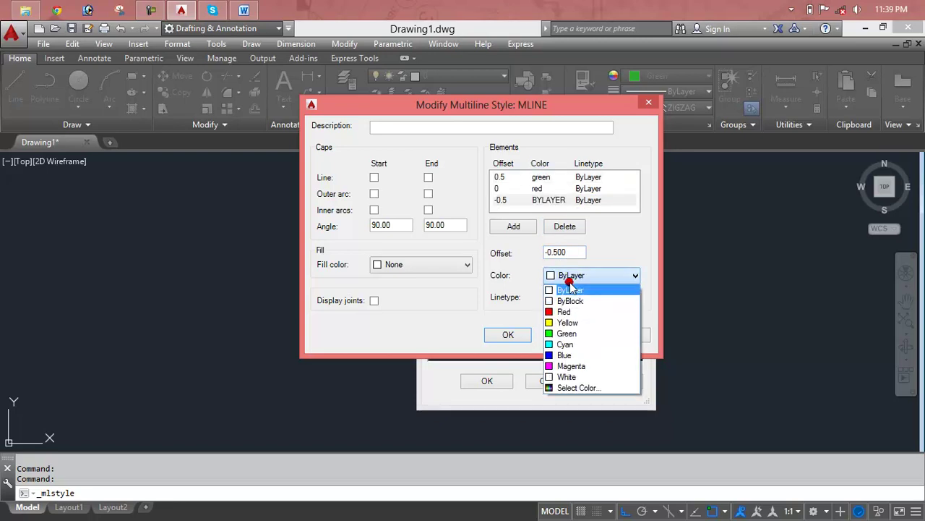
pyautogui.click(560, 334)
pyautogui.click(554, 190)
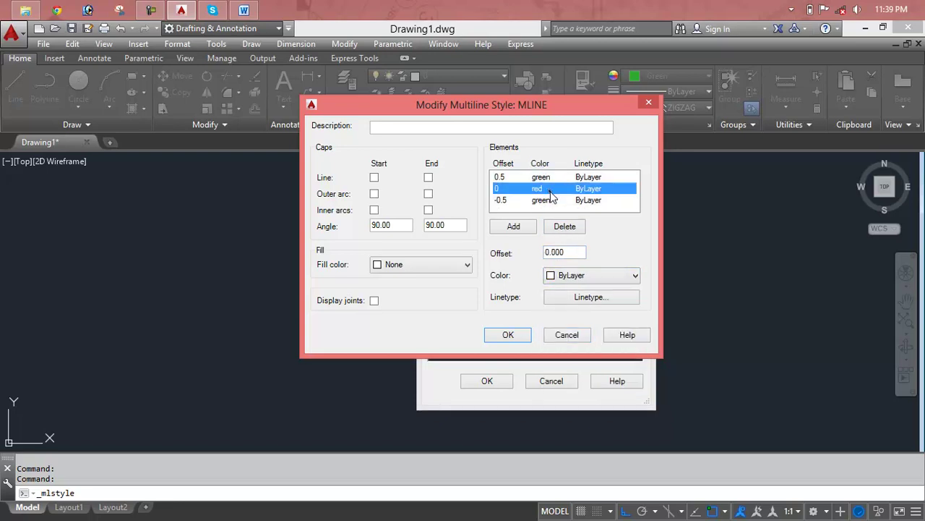
# - Assign the ZIGZAG linetype to the red offset-0 centre element
pyautogui.click(577, 304)
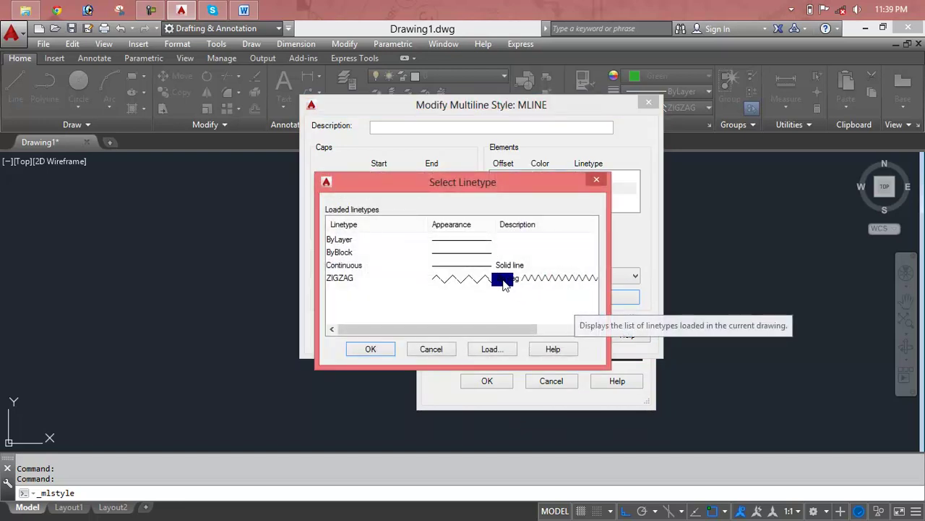
pyautogui.click(453, 280)
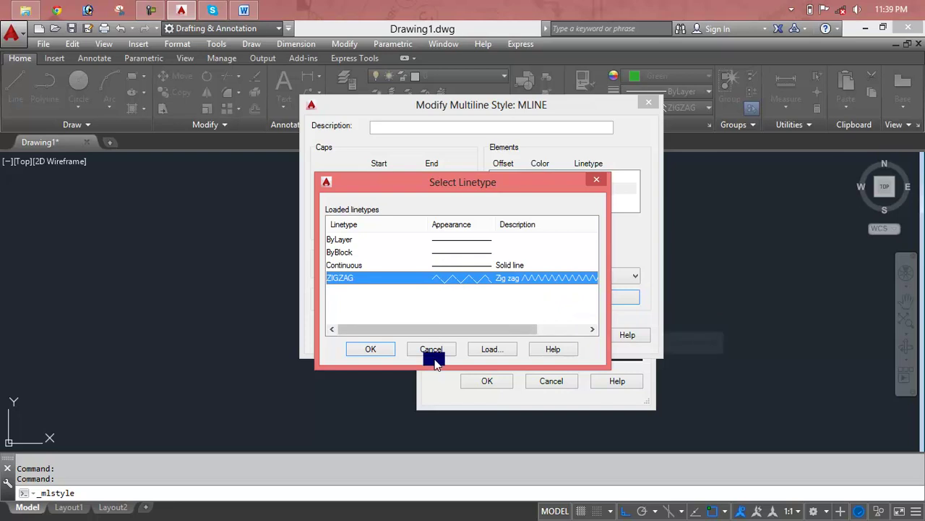
pyautogui.click(379, 349)
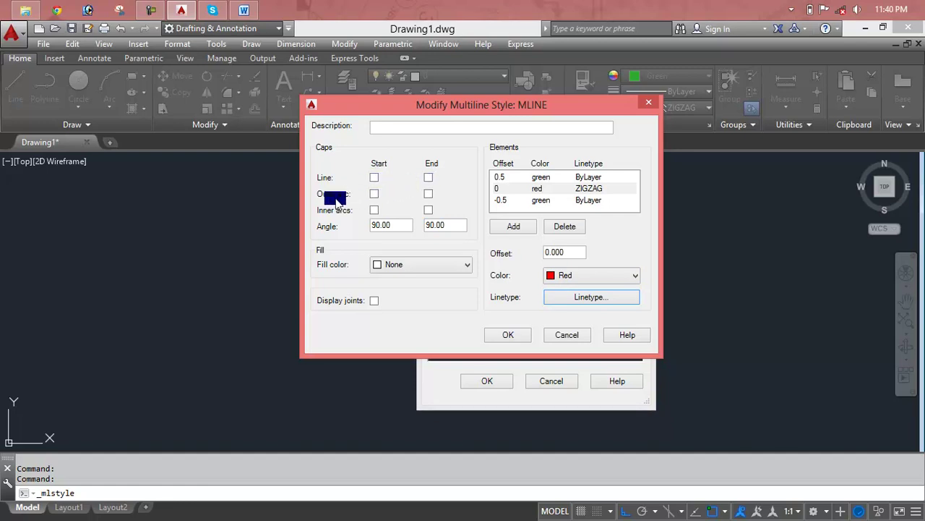
# - Set inner arc caps at start and end, then save MLINE and close the Multiline Style dialog
pyautogui.click(374, 195)
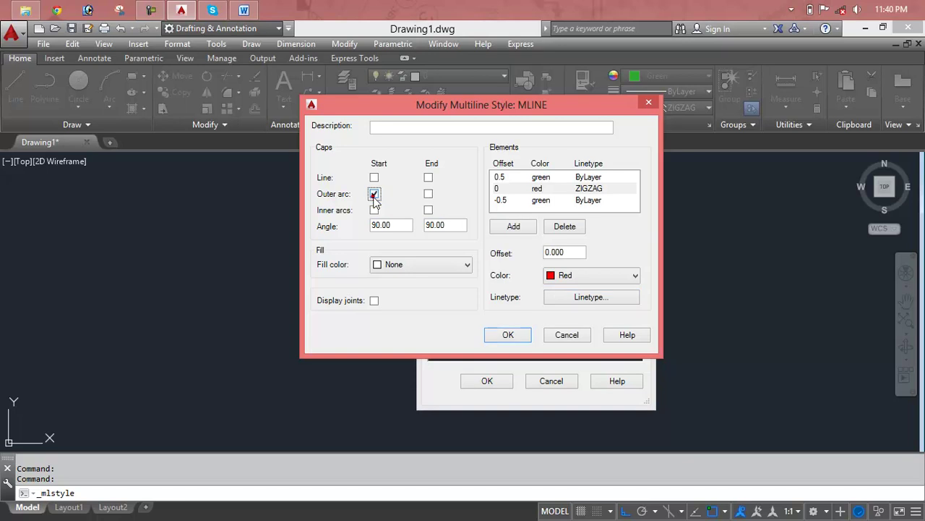
pyautogui.click(428, 196)
pyautogui.click(374, 193)
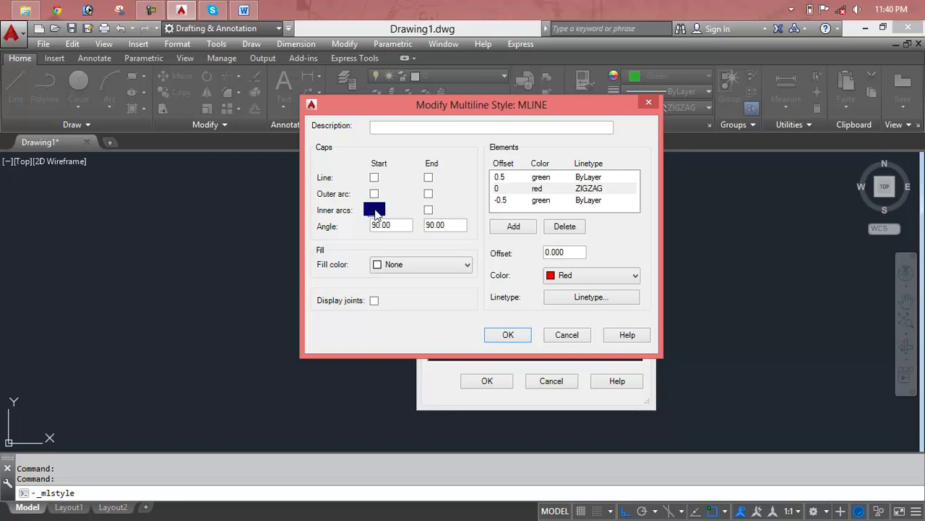
pyautogui.click(428, 210)
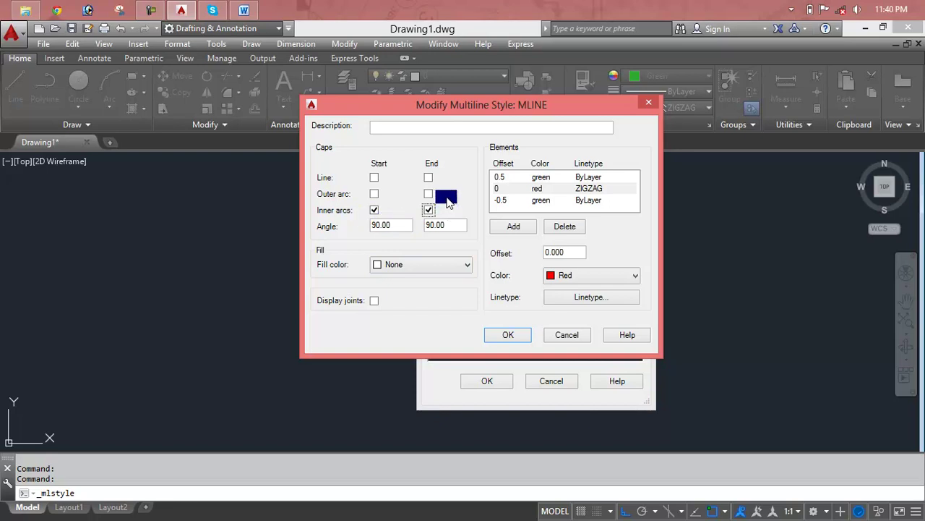
pyautogui.click(507, 334)
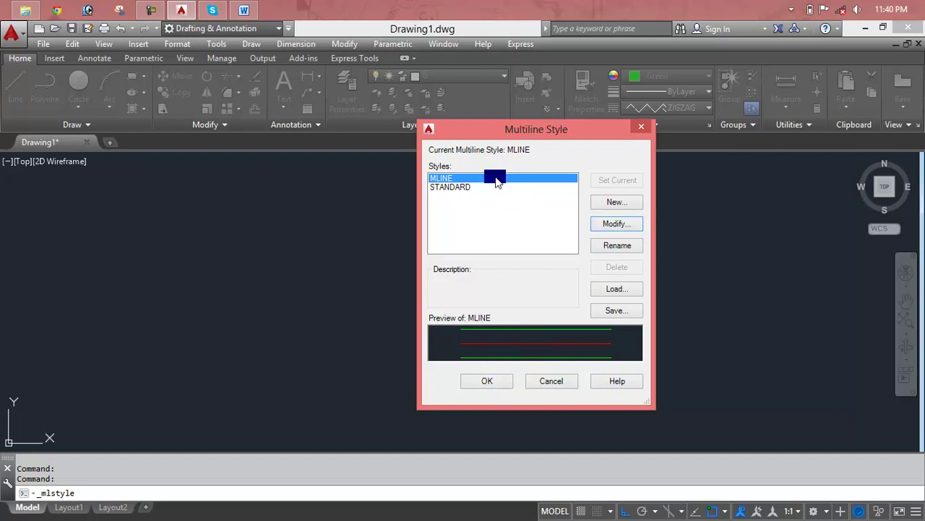
pyautogui.click(486, 381)
# - Draw one horizontal MLINE-style multiline from left to right
pyautogui.write('m')
pyautogui.press('Return')
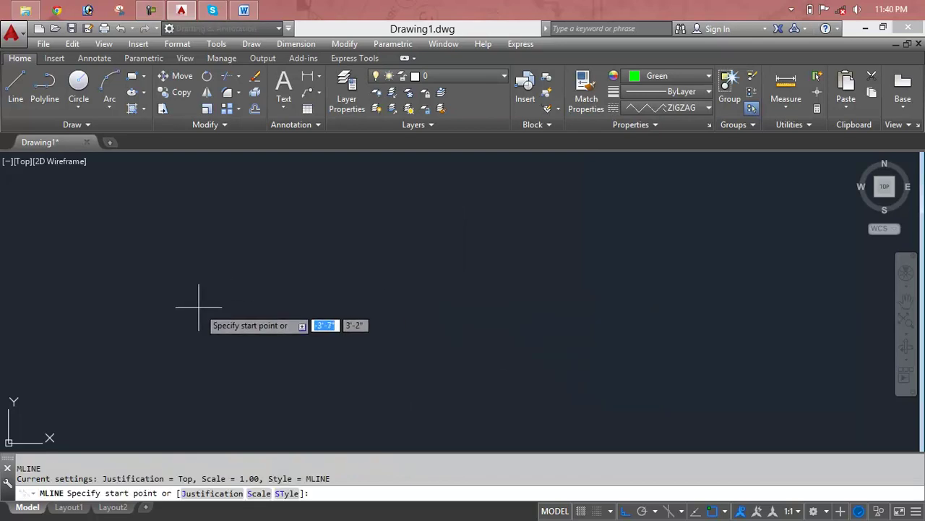
pyautogui.click(186, 272)
pyautogui.click(582, 304)
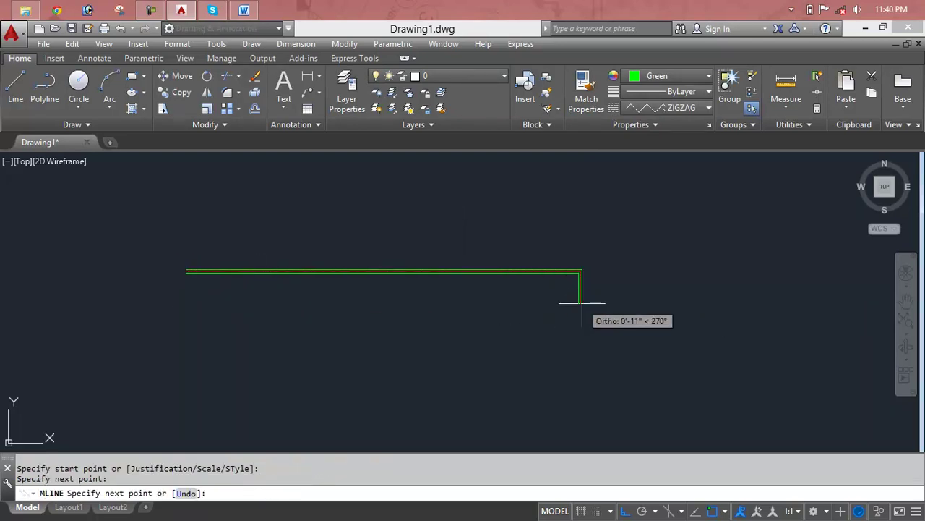
pyautogui.press('Return')
# - Zoom and pan to inspect the red zigzag centre between the green lines, then clear any command
pyautogui.scroll(5, 574, 260)
pyautogui.scroll(5, 556, 243)
pyautogui.scroll(-5, 551, 236)
pyautogui.moveTo(528, 257); pyautogui.dragTo(781, 335, button='middle')
pyautogui.scroll(-3, 224, 330)
pyautogui.moveTo(223, 330); pyautogui.dragTo(717, 264, button='middle')
pyautogui.scroll(2, 275, 256)
pyautogui.scroll(3, 389, 281)
pyautogui.scroll(4, 427, 289)
pyautogui.scroll(-3, 425, 288)
pyautogui.scroll(-3, 425, 288)
pyautogui.moveTo(456, 285); pyautogui.dragTo(173, 289, button='middle')
pyautogui.scroll(-3, 229, 293)
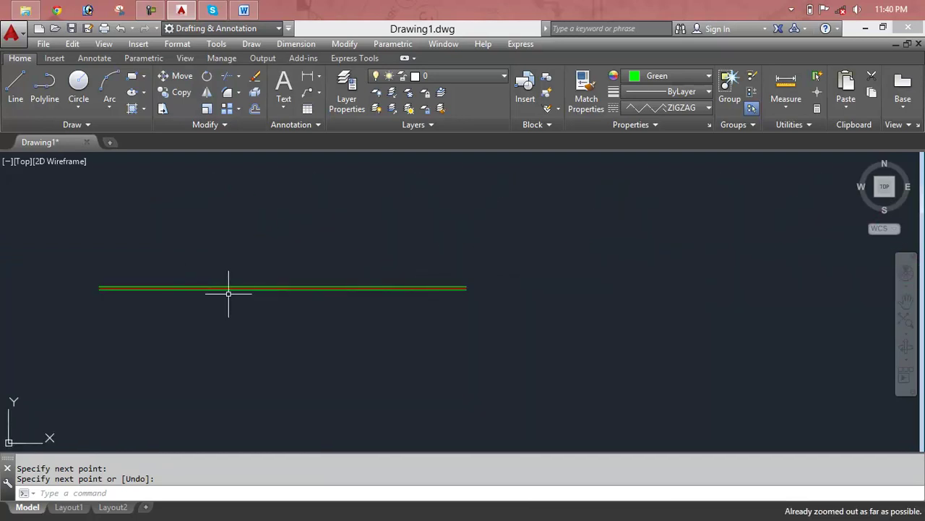
pyautogui.moveTo(243, 293); pyautogui.dragTo(324, 217, button='middle')
pyautogui.write('111')
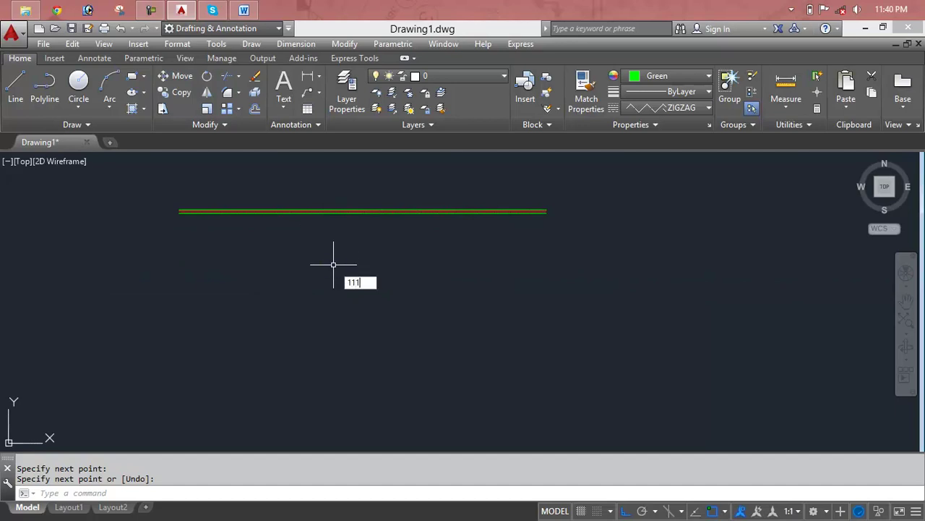
pyautogui.press('Escape')
pyautogui.press('Escape')
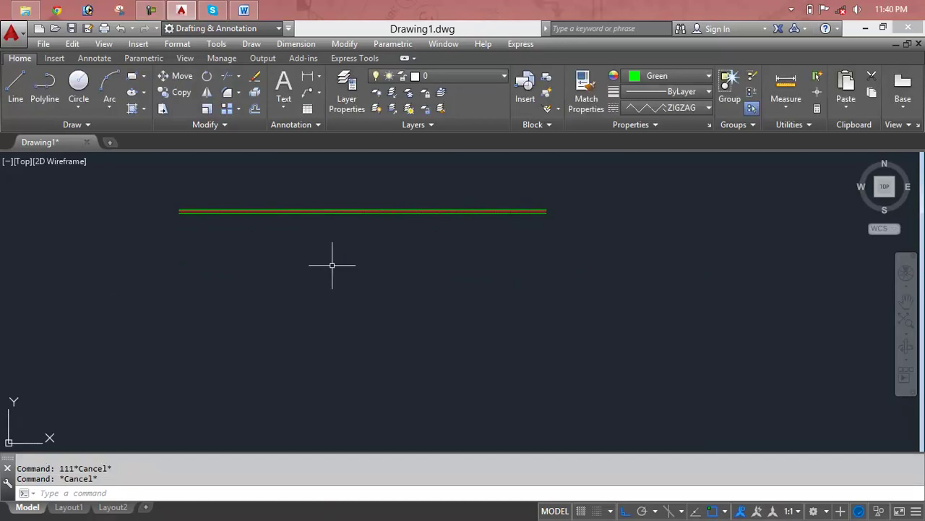
pyautogui.press('Escape')
pyautogui.click(177, 43)
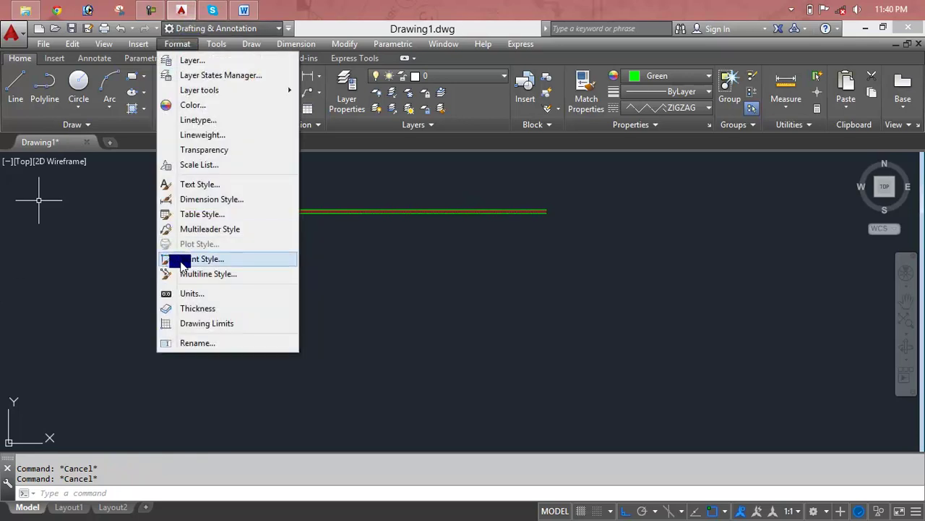
pyautogui.click(187, 273)
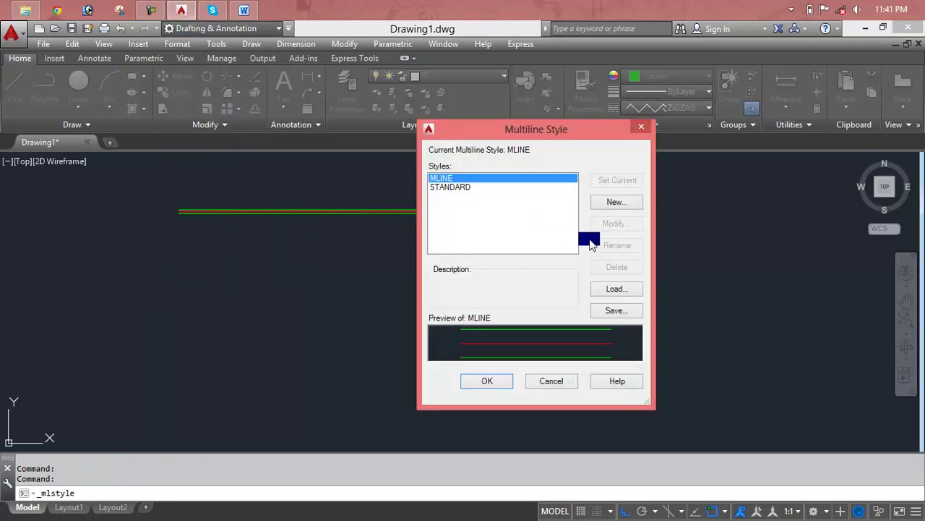
pyautogui.click(492, 187)
pyautogui.click(490, 179)
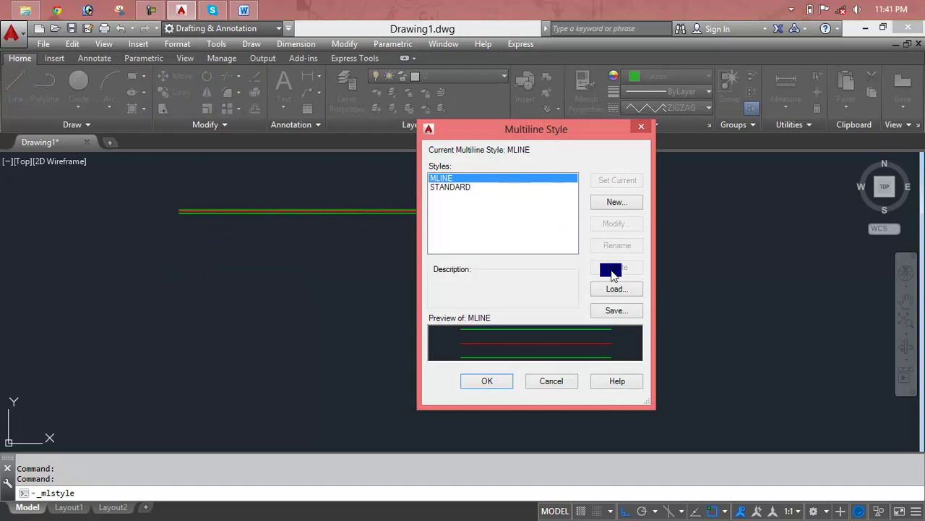
pyautogui.click(477, 187)
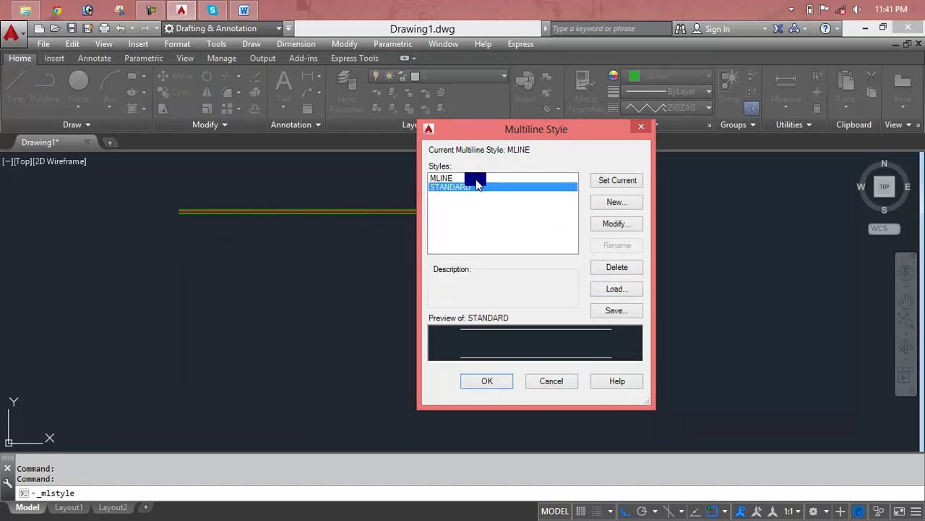
pyautogui.click(476, 179)
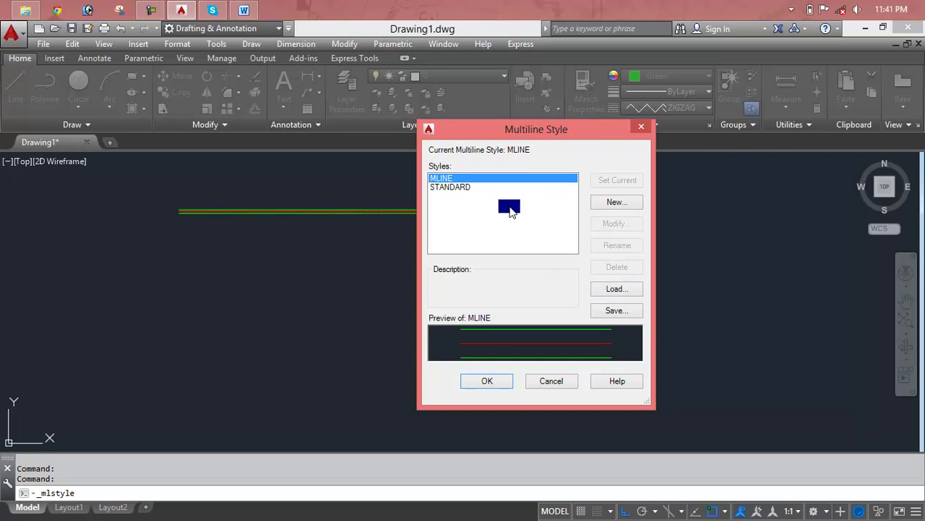
pyautogui.click(641, 126)
pyautogui.click(547, 211)
pyautogui.press('Escape')
pyautogui.press('Escape')
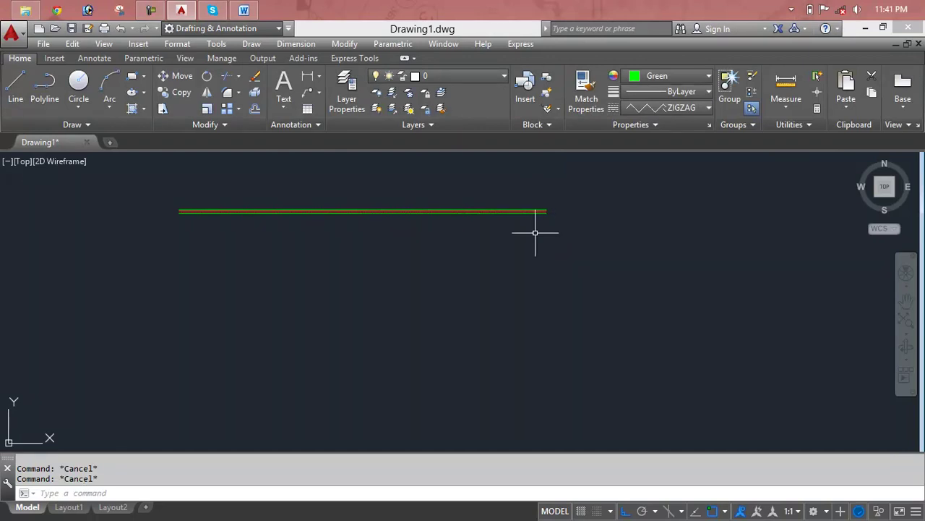
# - Draw a rectangular multiline outline through four corner points with ML
pyautogui.write('ml')
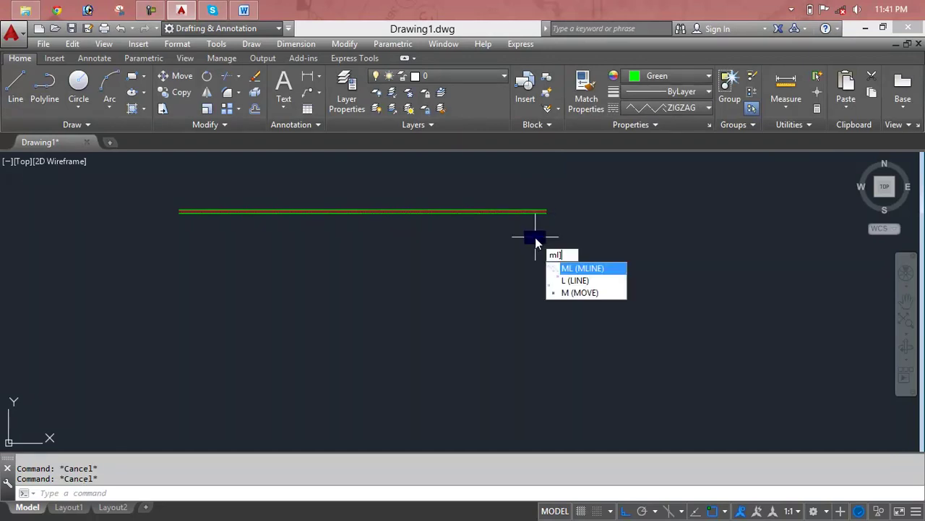
pyautogui.press('Return')
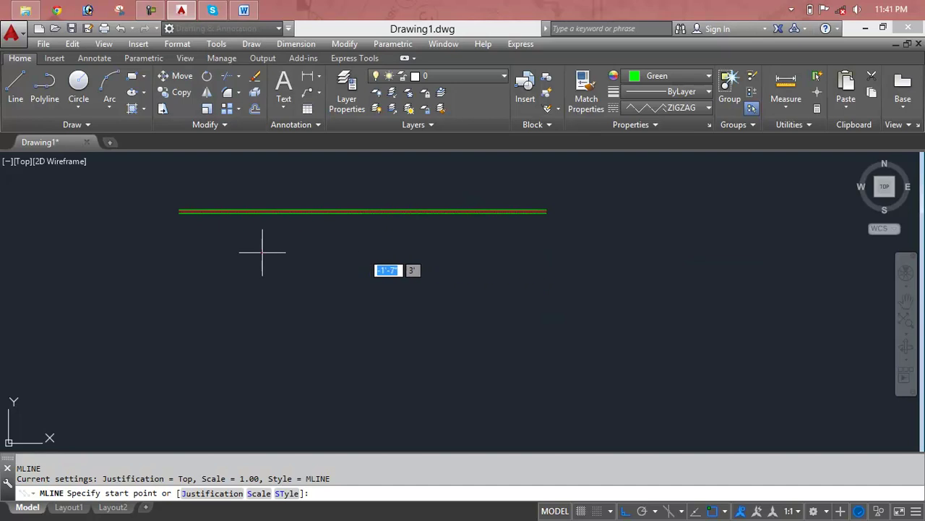
pyautogui.click(261, 253)
pyautogui.click(669, 267)
pyautogui.click(668, 403)
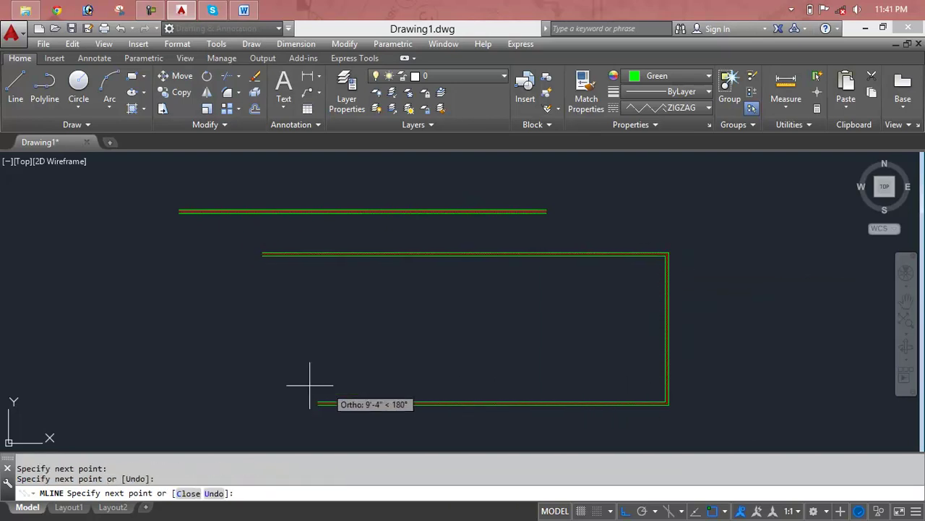
pyautogui.click(274, 401)
pyautogui.click(276, 254)
pyautogui.press('Escape')
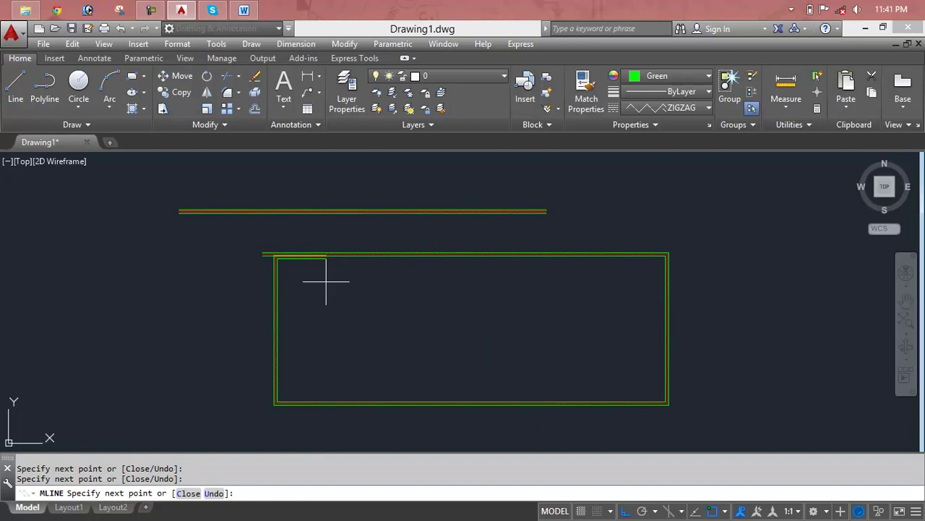
pyautogui.press('Escape')
pyautogui.moveTo(327, 281); pyautogui.dragTo(129, 300, button='middle')
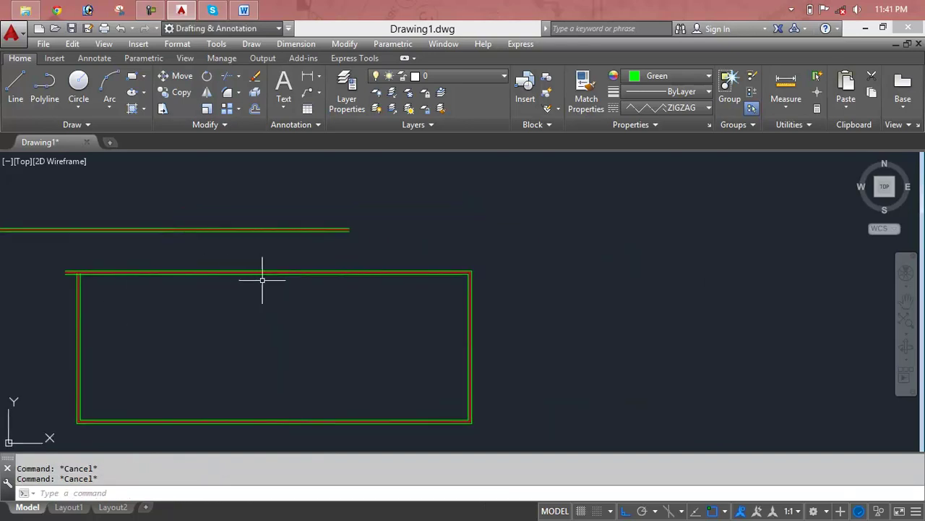
# - Start a straight line with L, then cancel it
pyautogui.write('l')
pyautogui.press('Return')
pyautogui.click(463, 196)
pyautogui.write('4')
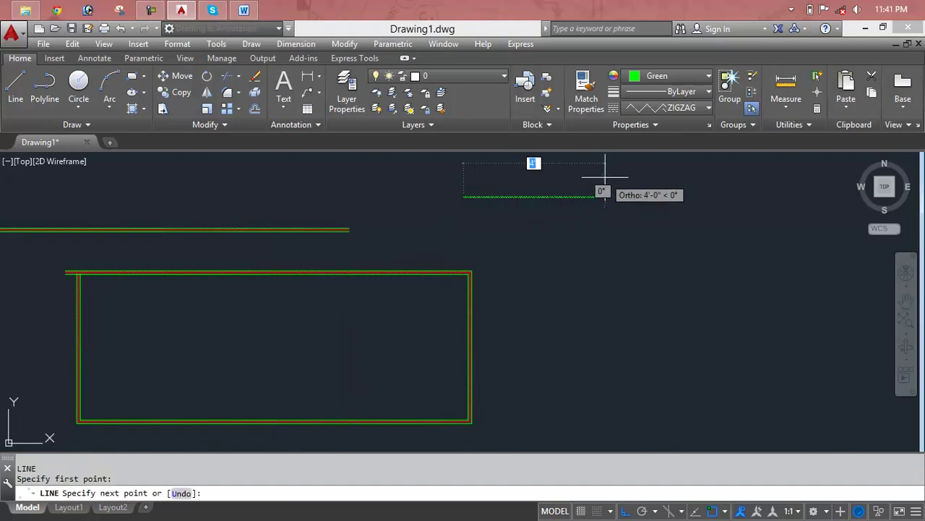
pyautogui.press('Escape')
pyautogui.write('ML')
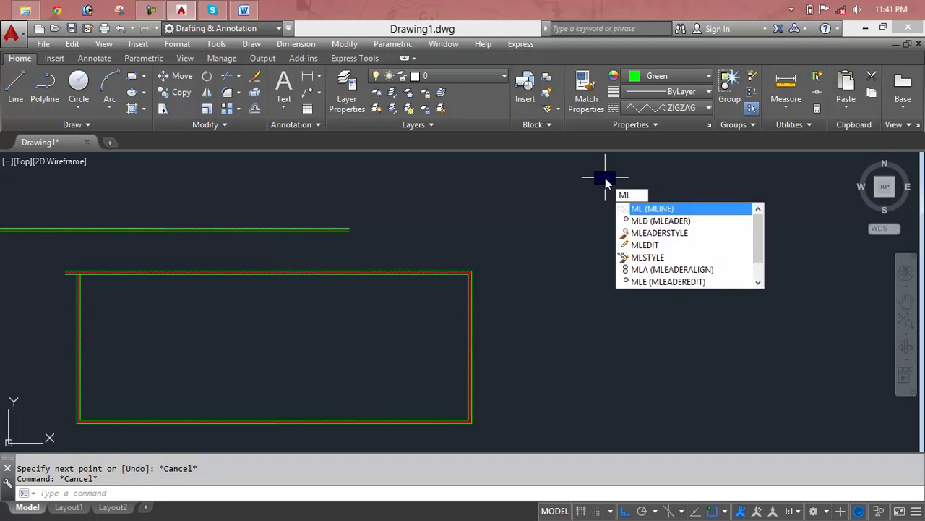
# - Draw a separate horizontal multiline 5 feet long
pyautogui.press('Return')
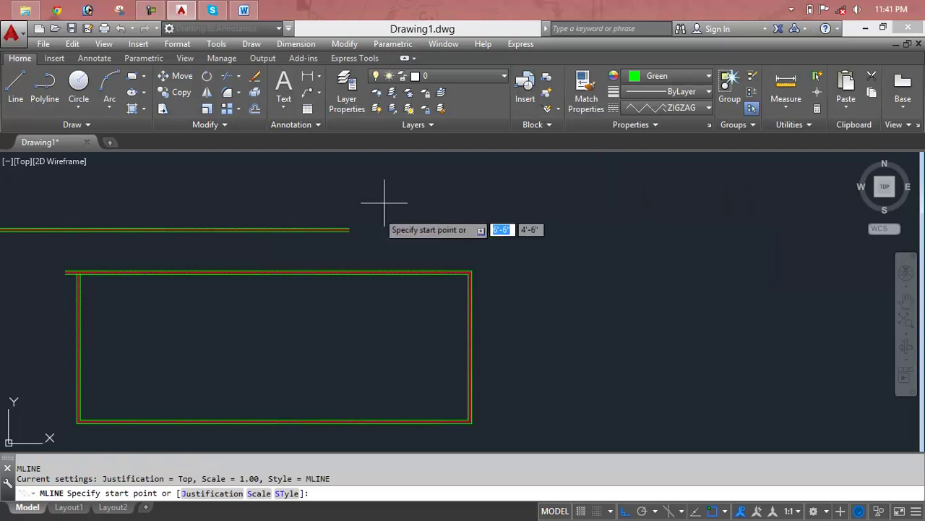
pyautogui.click(419, 168)
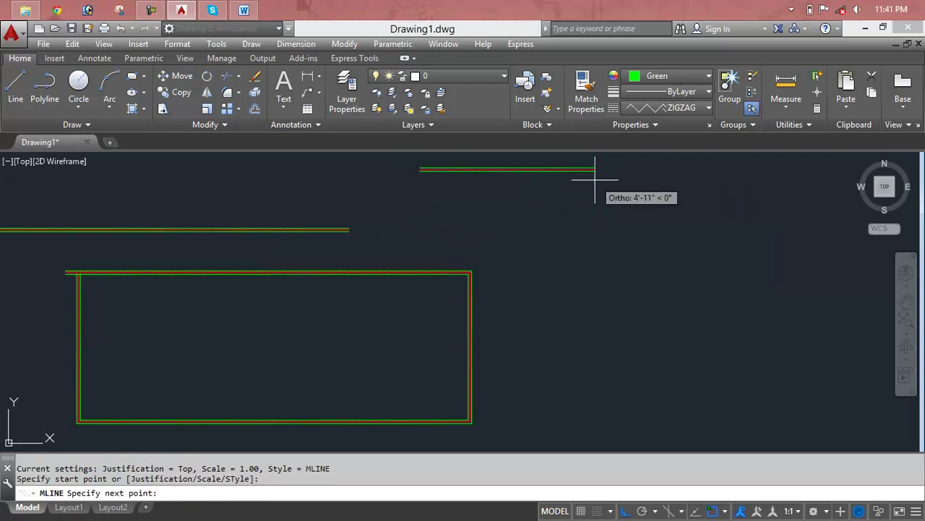
pyautogui.write('5')
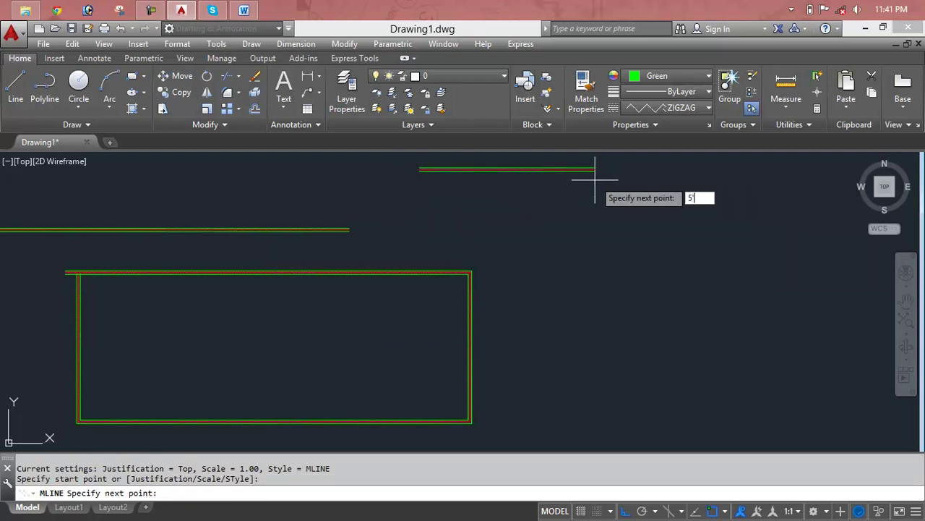
pyautogui.press('Return')
pyautogui.press('Escape')
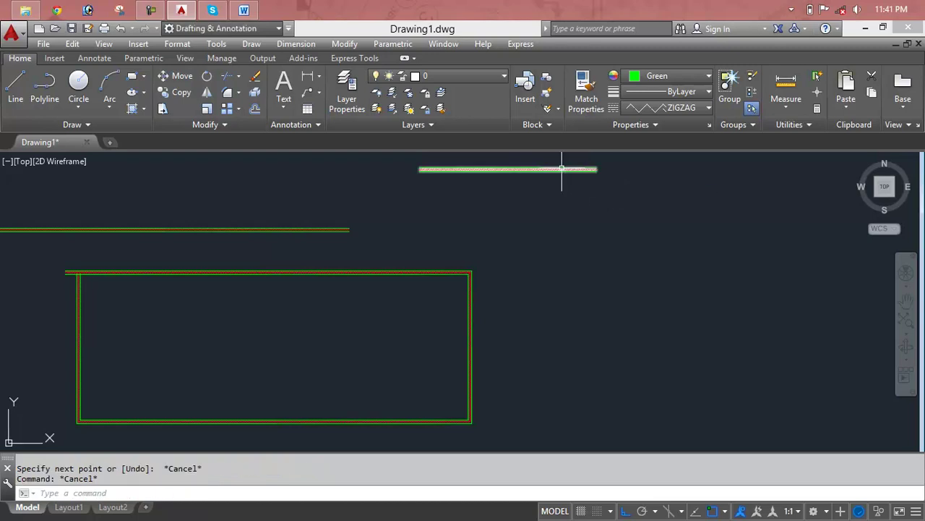
# - Reframe the view and begin a crossing selection around the multilines
pyautogui.moveTo(561, 182); pyautogui.dragTo(619, 261, button='middle')
pyautogui.scroll(4, 619, 261)
pyautogui.press('Escape')
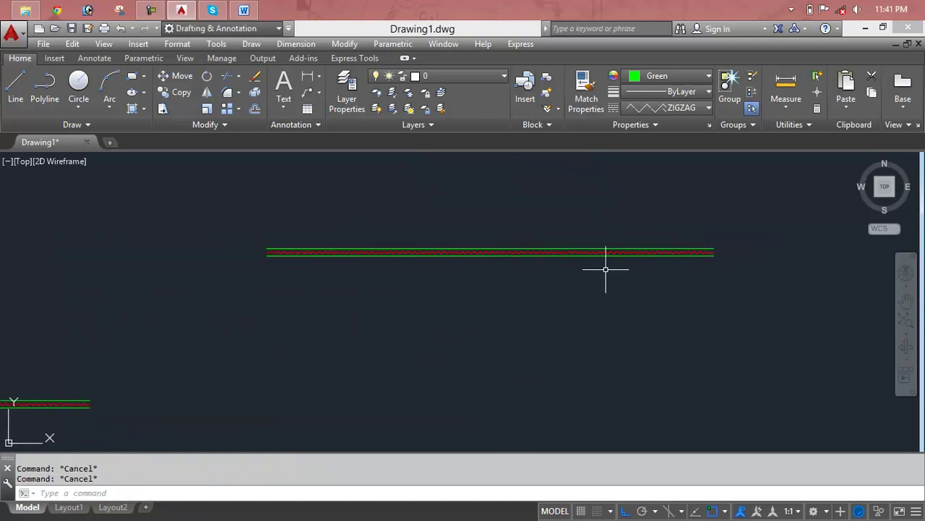
pyautogui.scroll(-4, 642, 259)
pyautogui.click(684, 224)
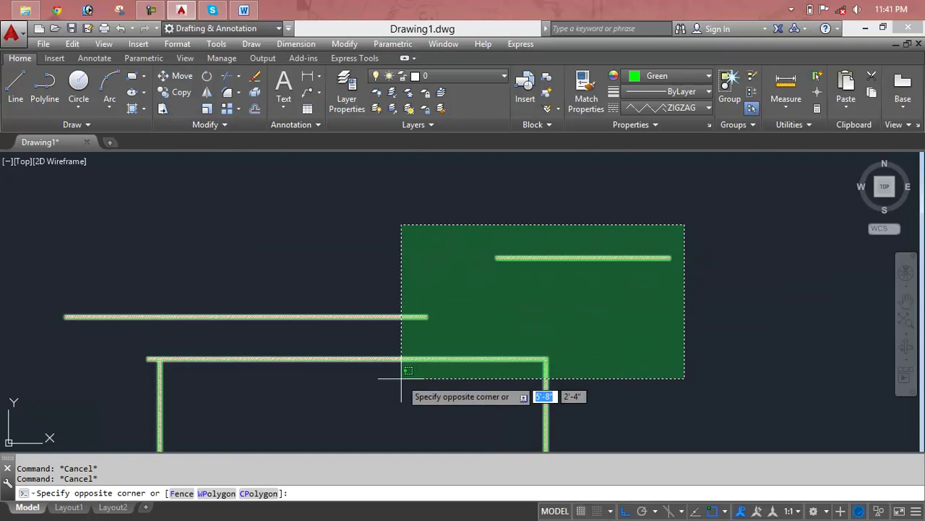
# - Delete the three multilines and set current colour, lineweight and linetype to ByLayer
pyautogui.click(372, 391)
pyautogui.press('Delete')
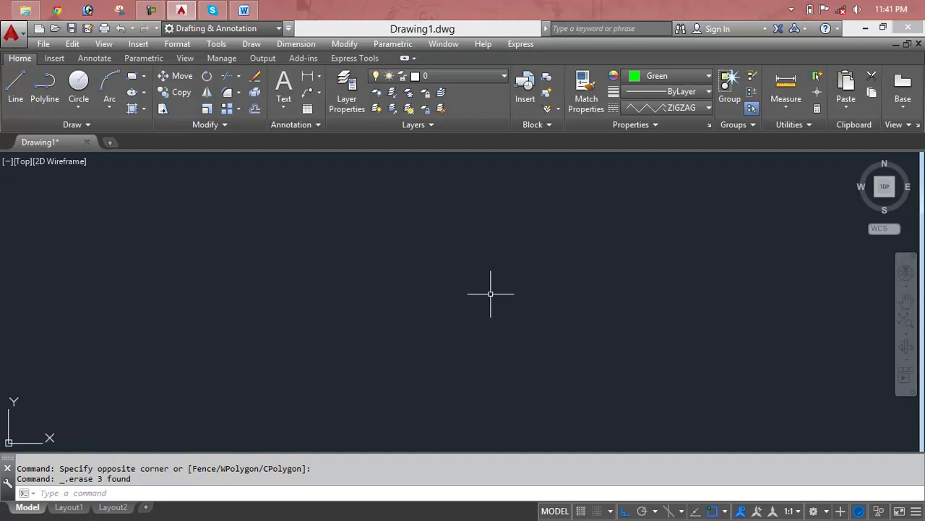
pyautogui.click(654, 76)
pyautogui.click(653, 94)
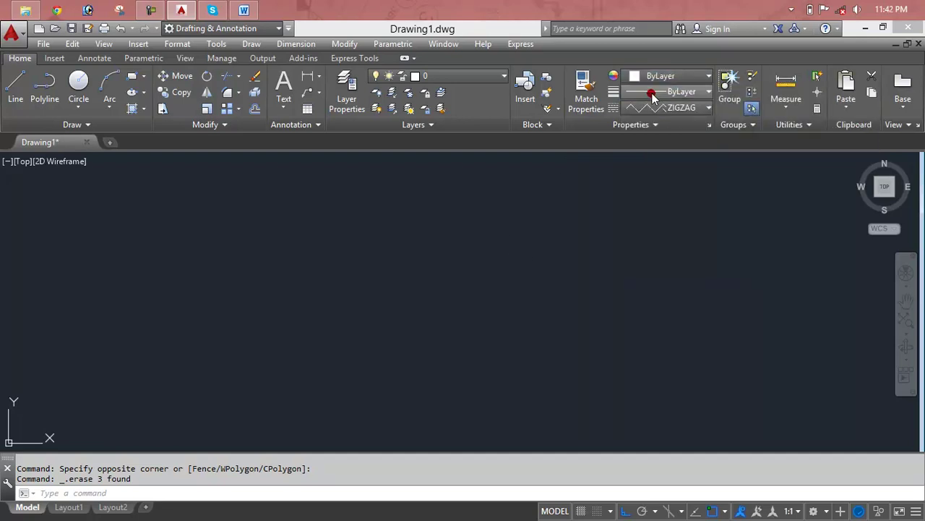
pyautogui.click(653, 94)
pyautogui.click(653, 91)
pyautogui.click(656, 108)
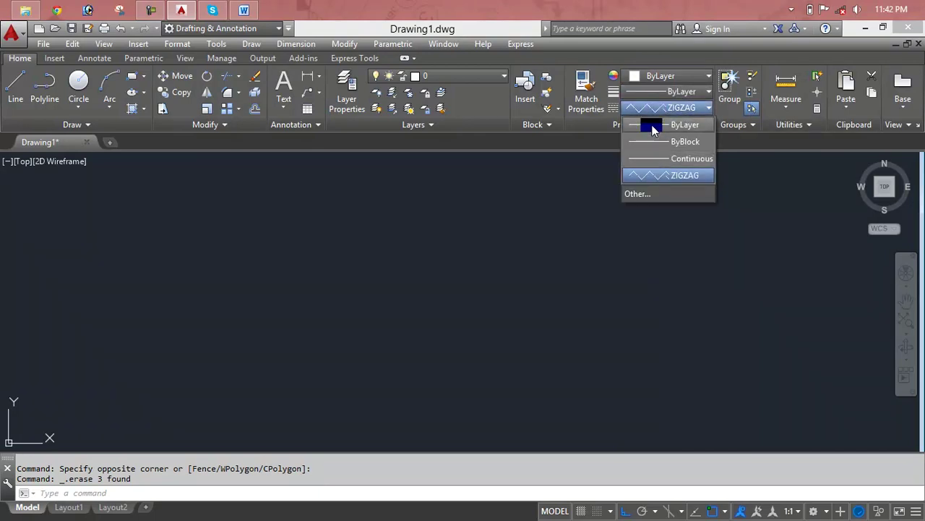
pyautogui.click(653, 126)
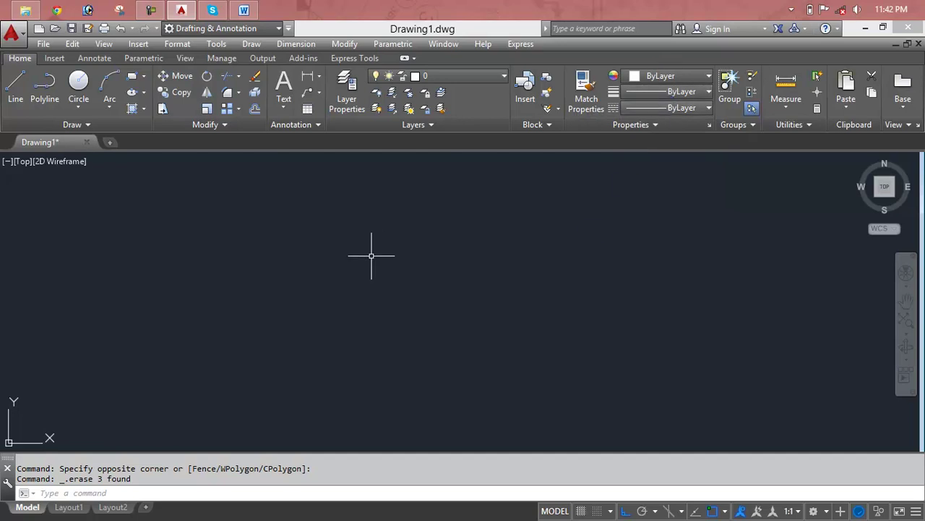
# - Draw one horizontal straight line with L using the ByLayer colour and linetype
pyautogui.write('l')
pyautogui.press('Return')
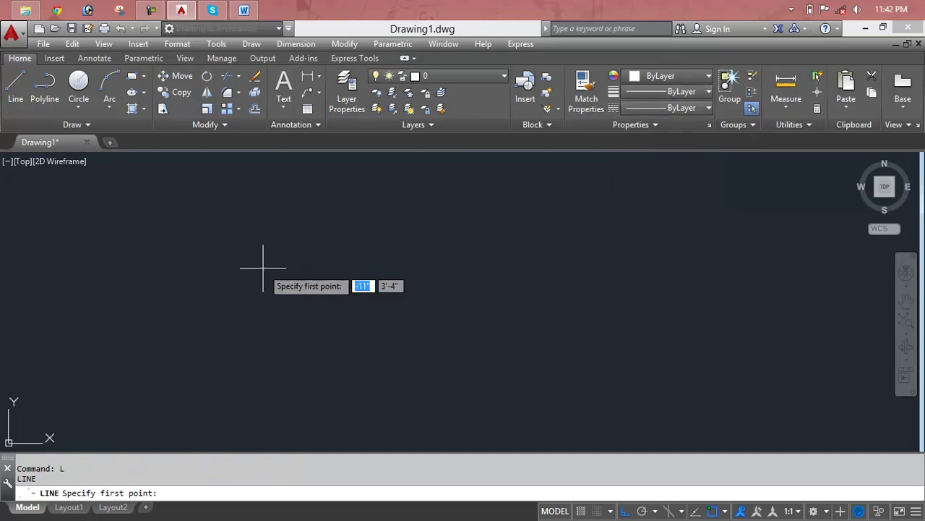
pyautogui.click(229, 255)
pyautogui.click(505, 261)
pyautogui.press('Escape')
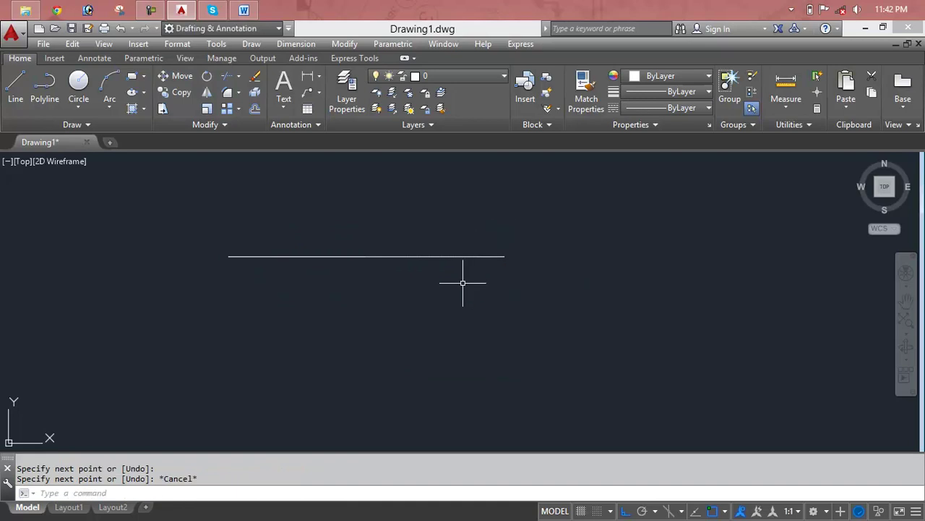